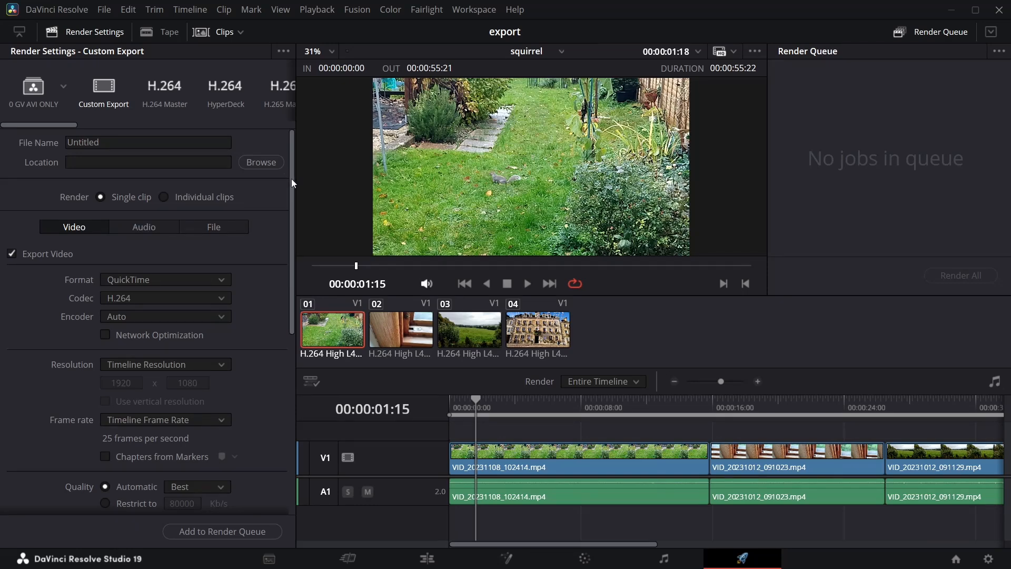
left_click_drag(292, 178, 274, 165)
left_click(143, 283)
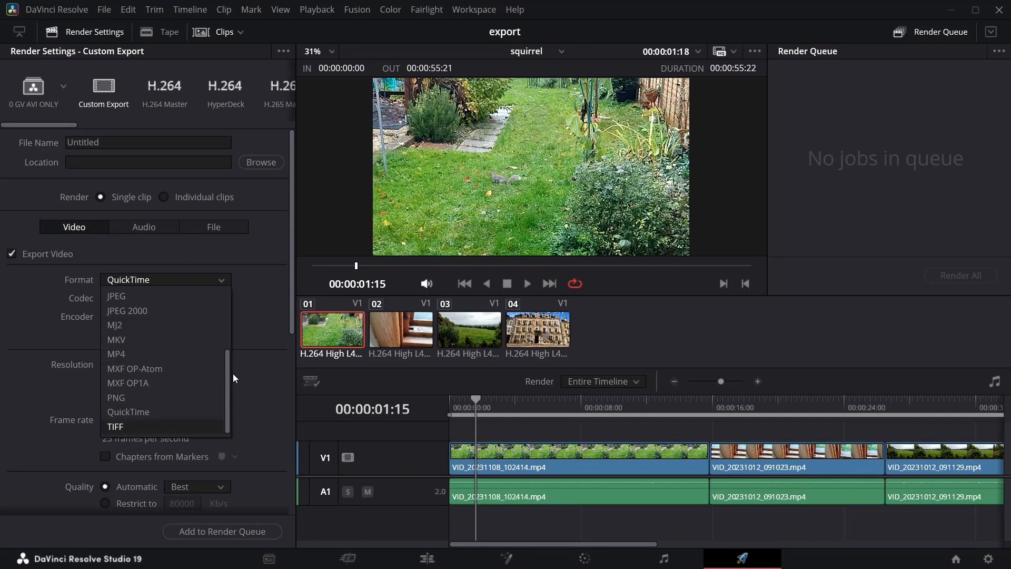
left_click(249, 279)
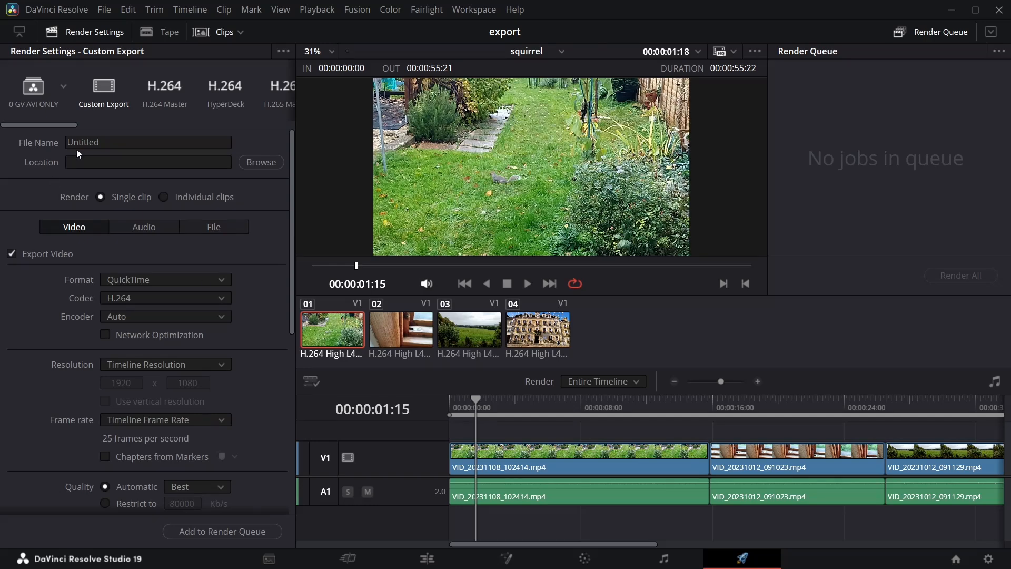
Step: Set the render file name to rgrrtrt
left_click_drag(103, 142, 56, 142)
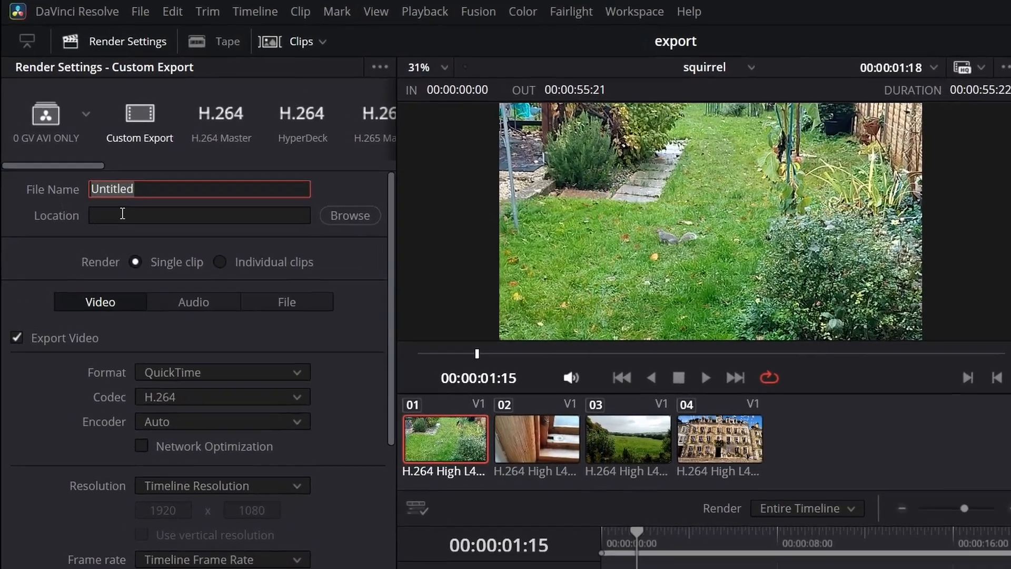
type("rgrrtrt")
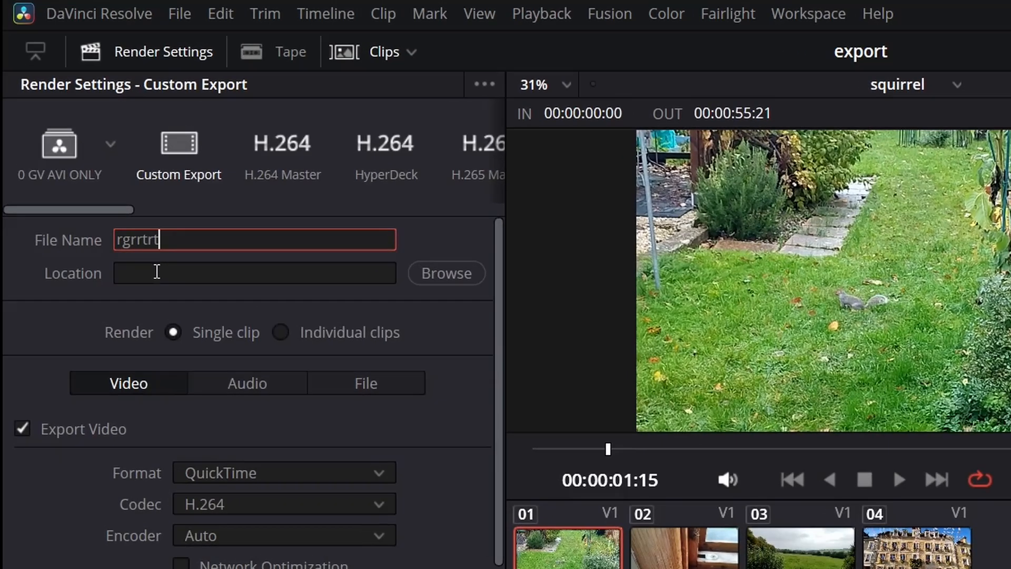
left_click(336, 352)
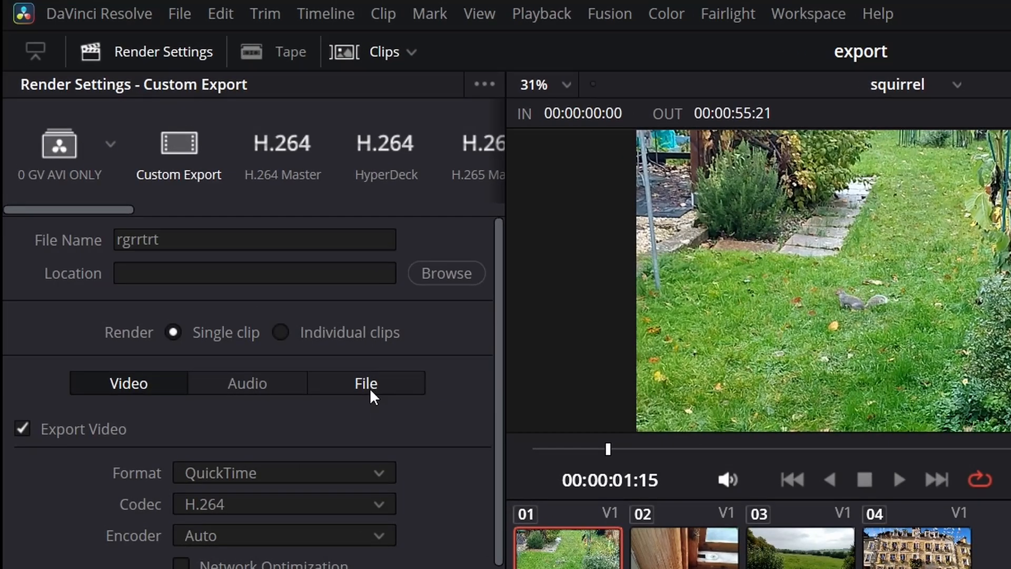
Step: Open the render's file settings and compare the custom name entry with the main file name
left_click(370, 391)
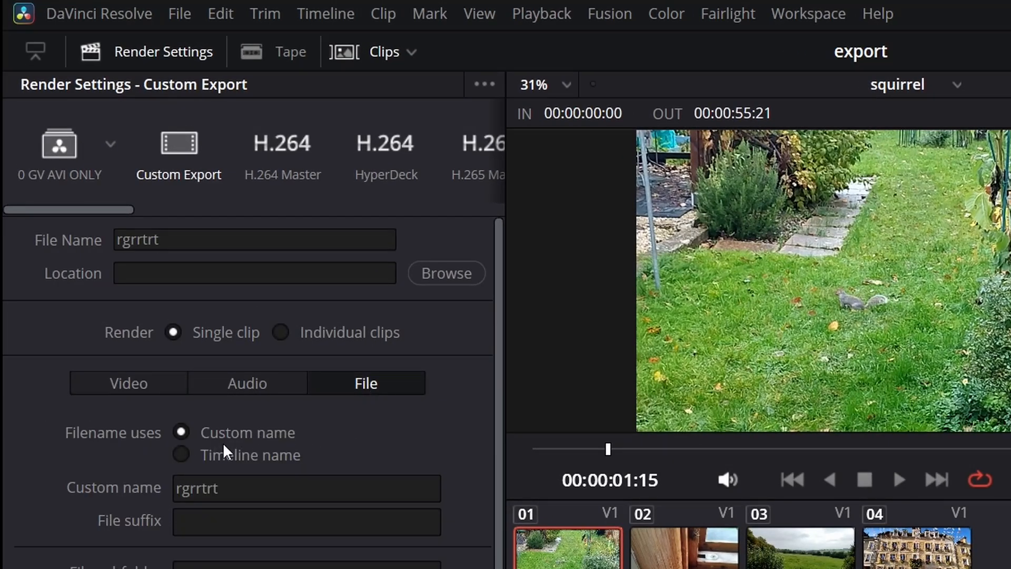
left_click(157, 241)
left_click_drag(157, 241, 131, 241)
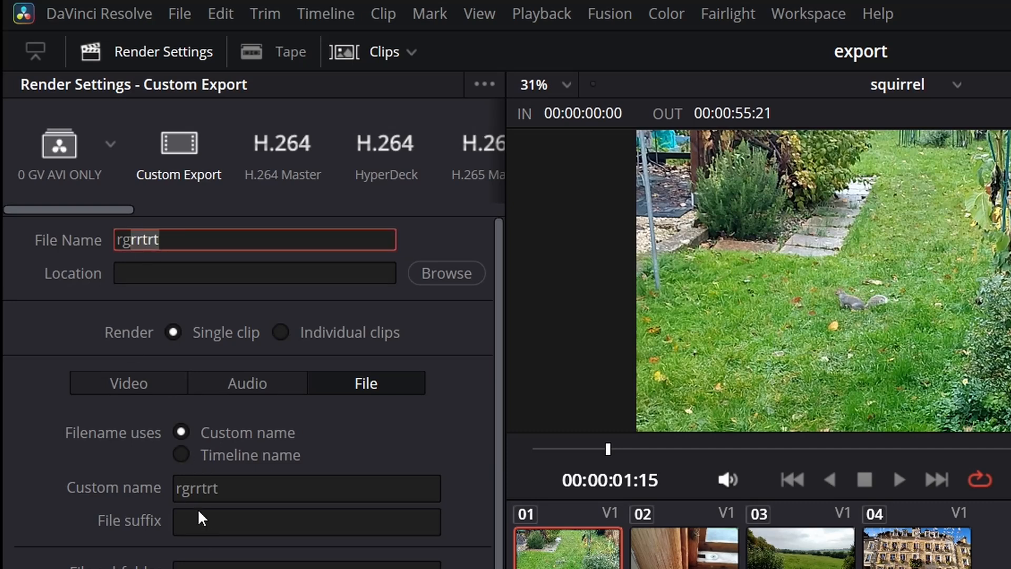
left_click(197, 488)
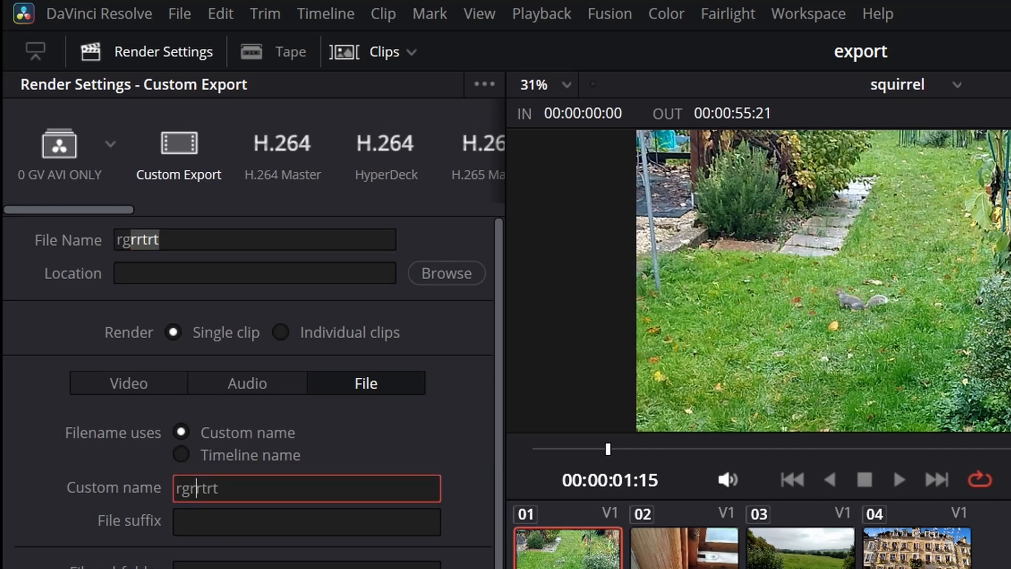
Step: Switch the filename source to the timeline name and back to the custom name, and clear the custom file name
left_click(181, 455)
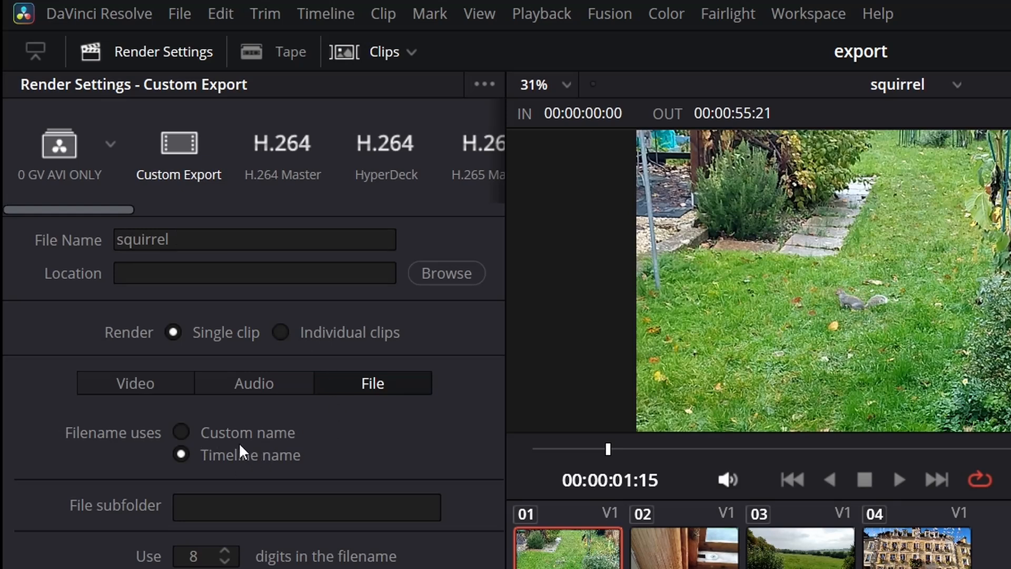
left_click(184, 433)
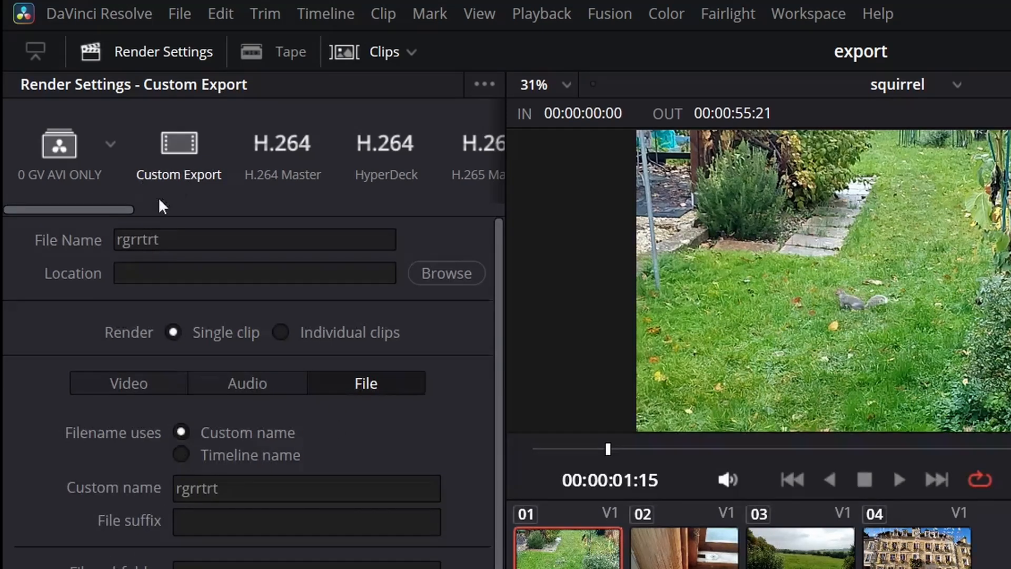
left_click_drag(179, 240, 57, 216)
key("BackSpace")
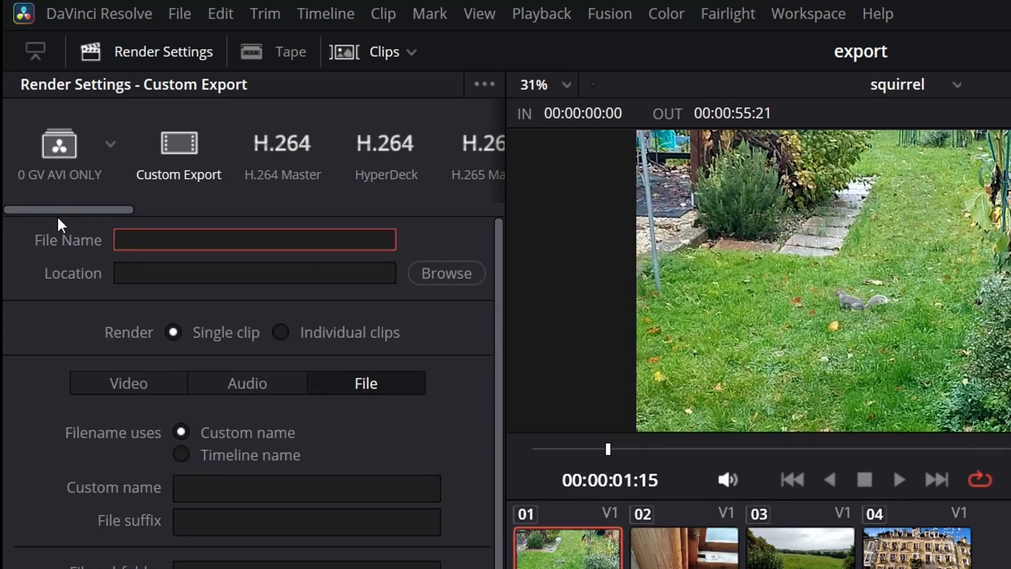
Step: Set the filename to use the timeline name and try to edit the text in the file name field
left_click(179, 454)
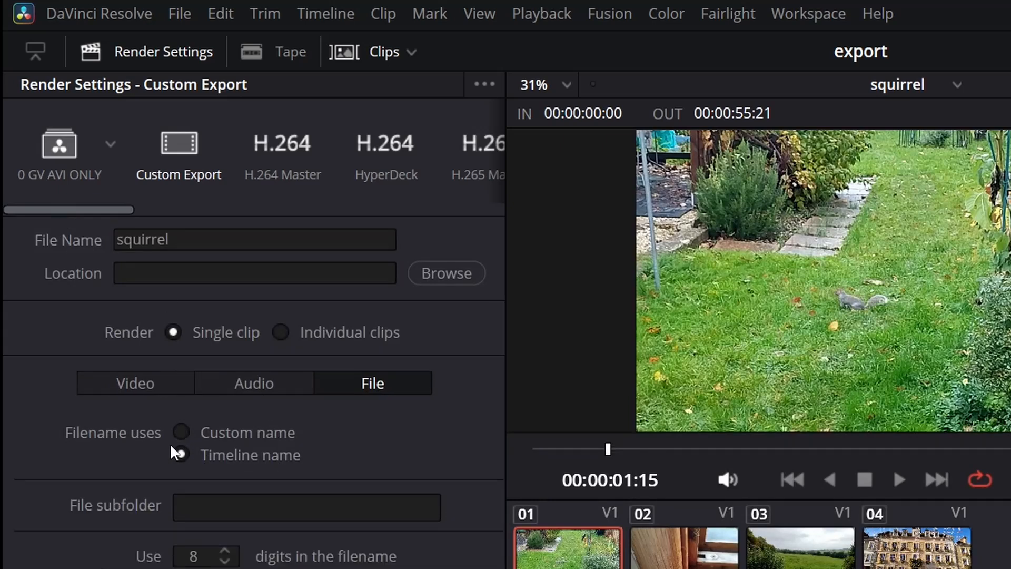
left_click_drag(171, 240, 106, 240)
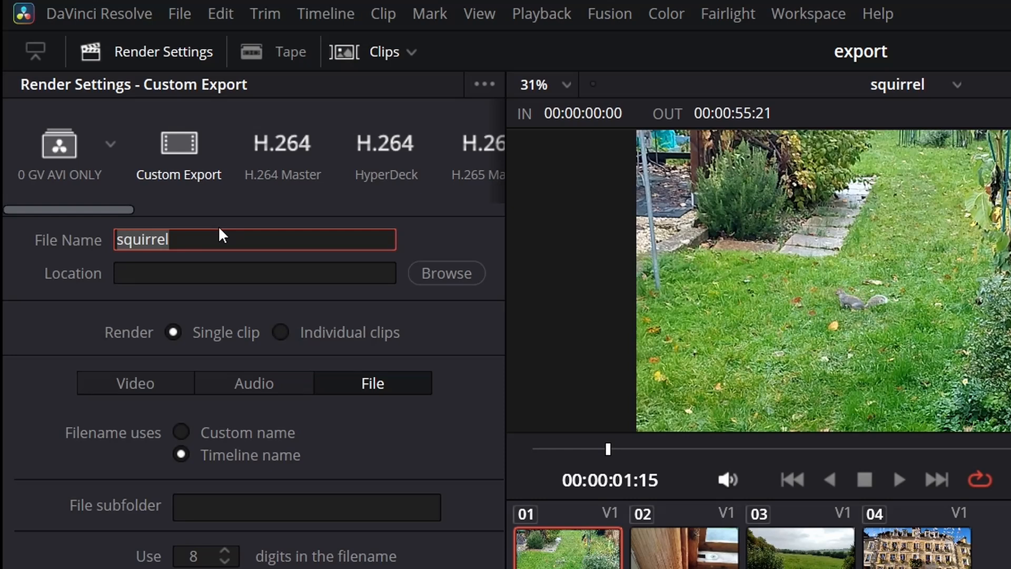
left_click(209, 245)
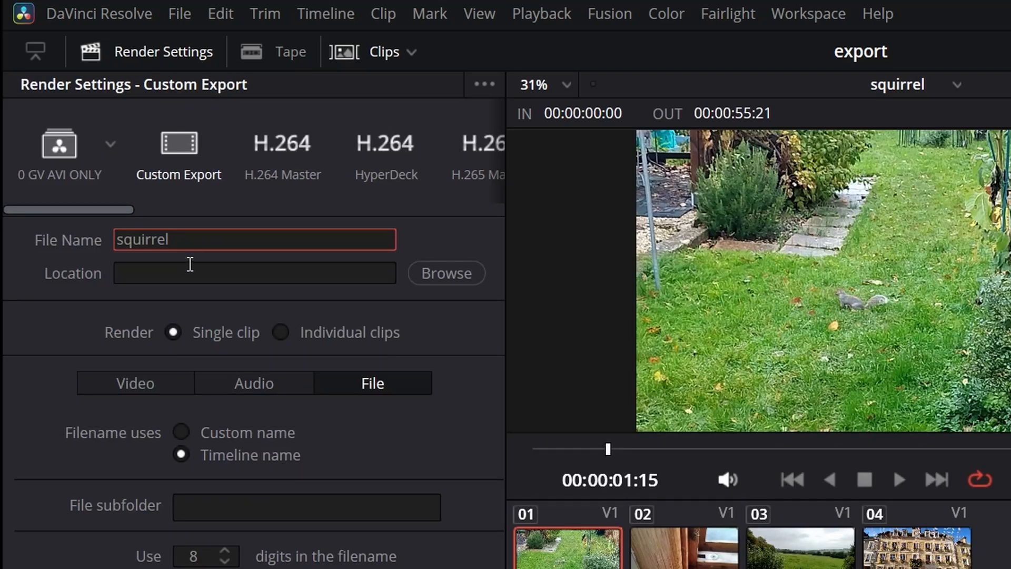
Step: Use a custom filename made of the Timeline Name variable and add the render to the queue
left_click(182, 431)
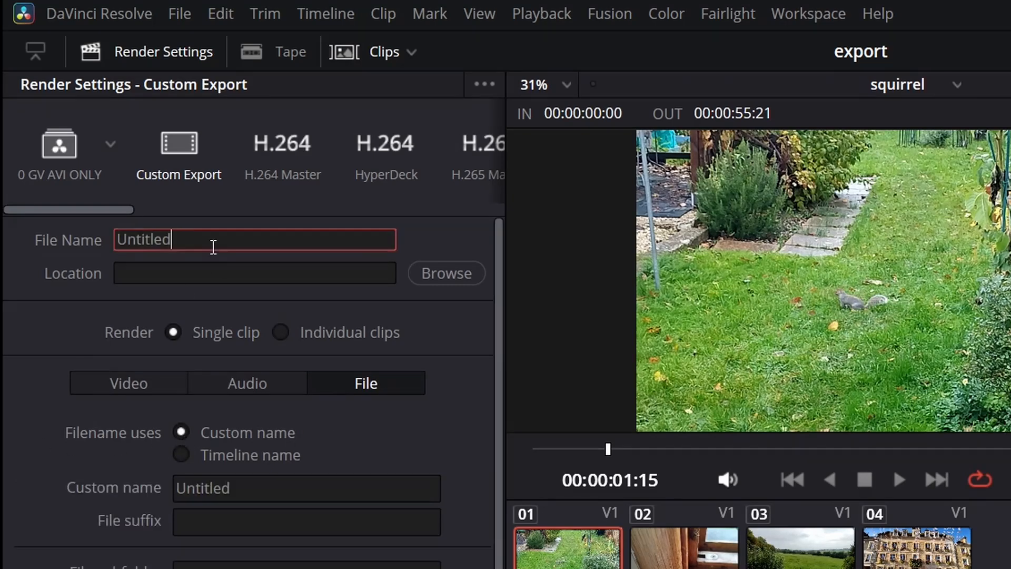
left_click_drag(212, 244, 55, 242)
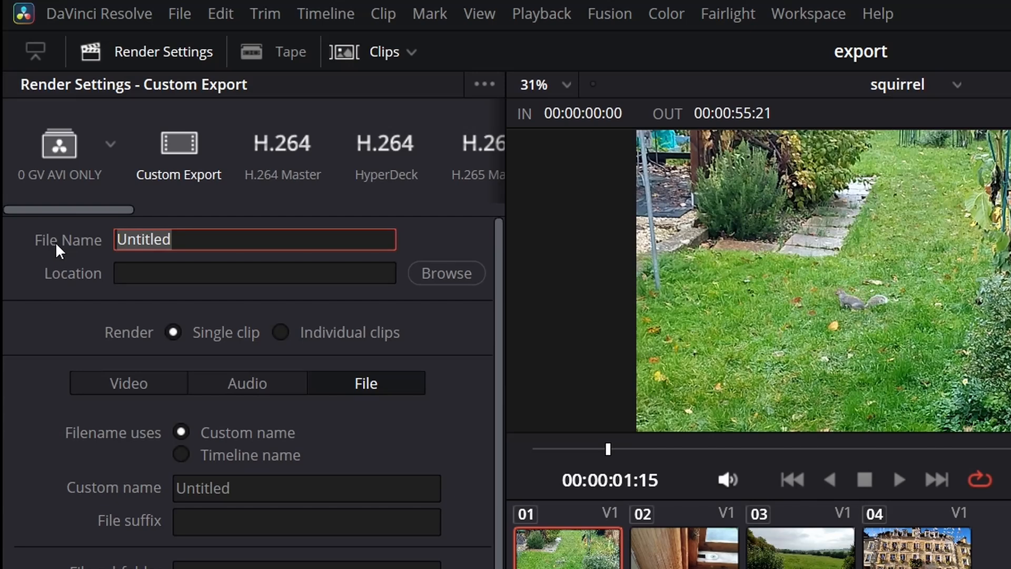
type("%")
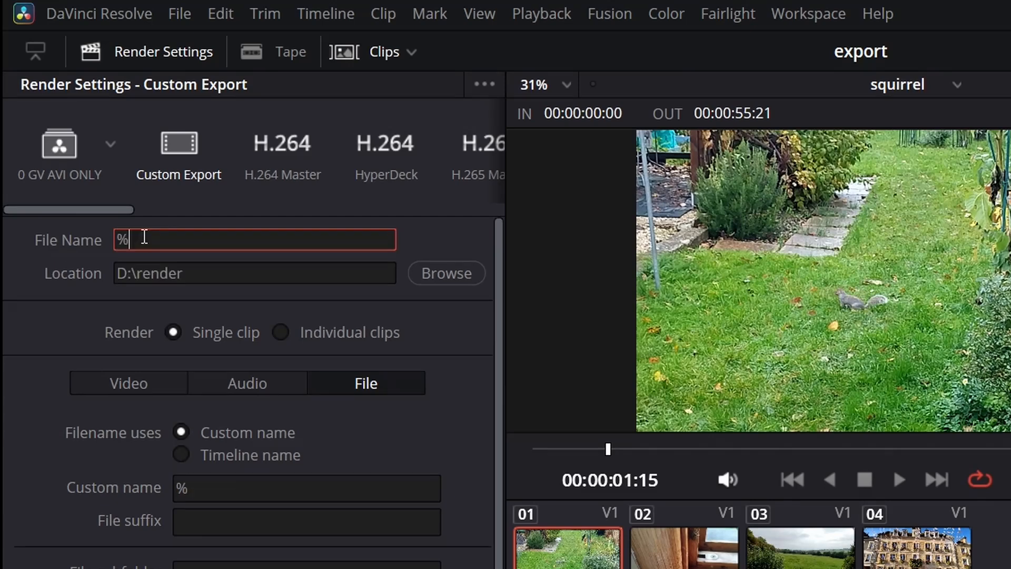
type("time")
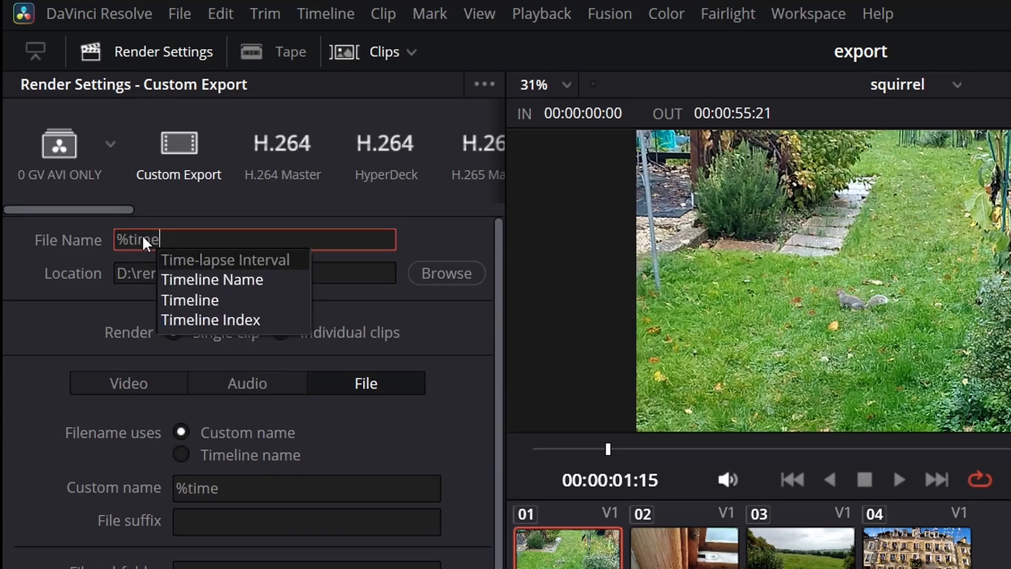
left_click(213, 279)
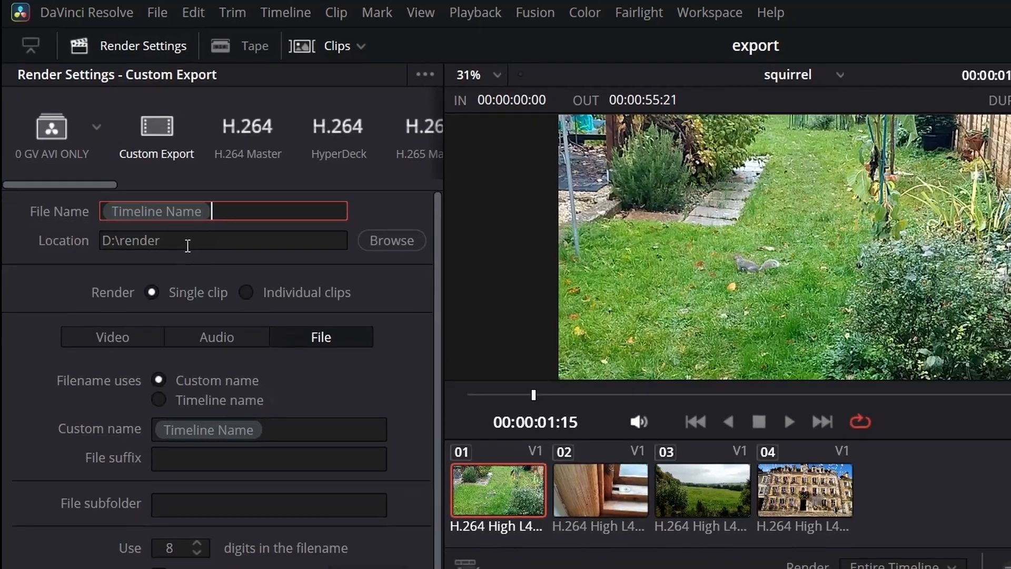
left_click(233, 532)
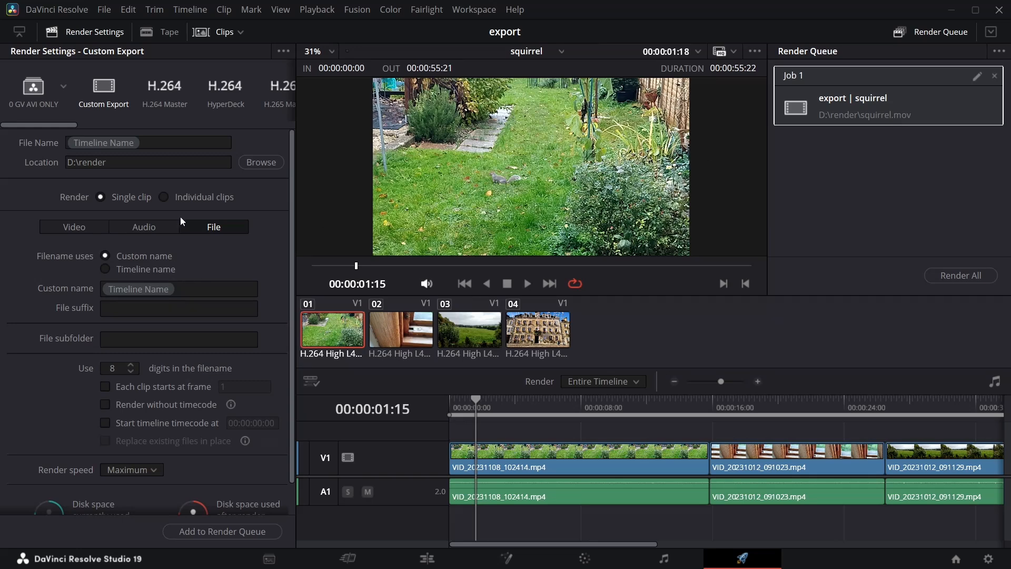
Step: Queue one render with -v1 after the Timeline Name variable and another with -v2 in its place
left_click(152, 144)
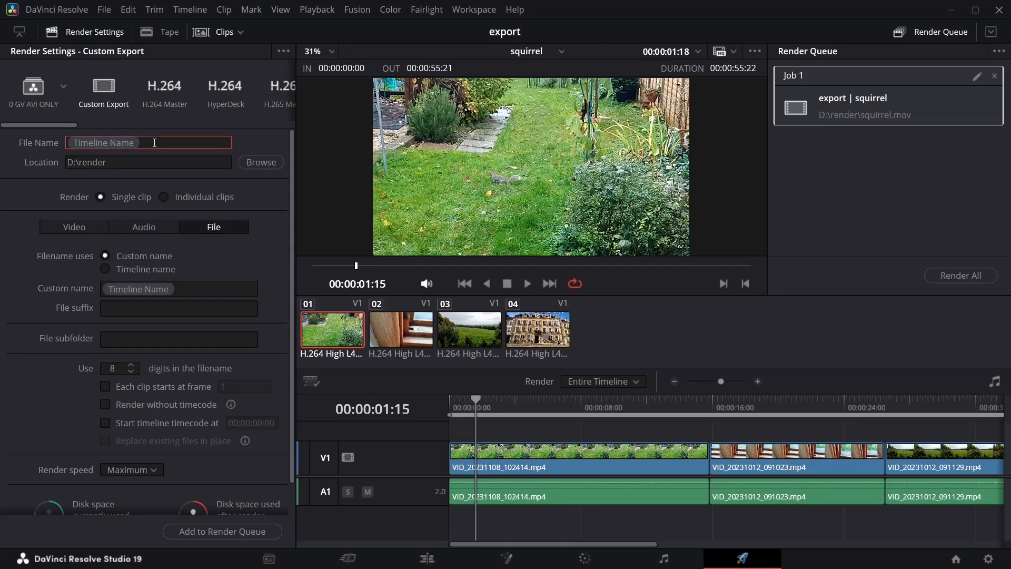
type("-v1")
left_click(213, 530)
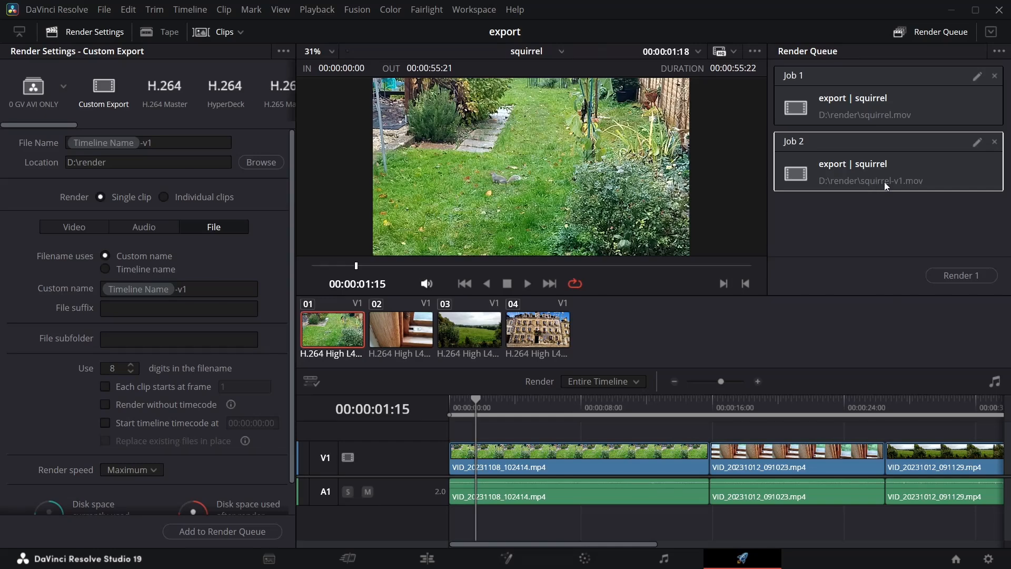
left_click_drag(155, 145, 143, 144)
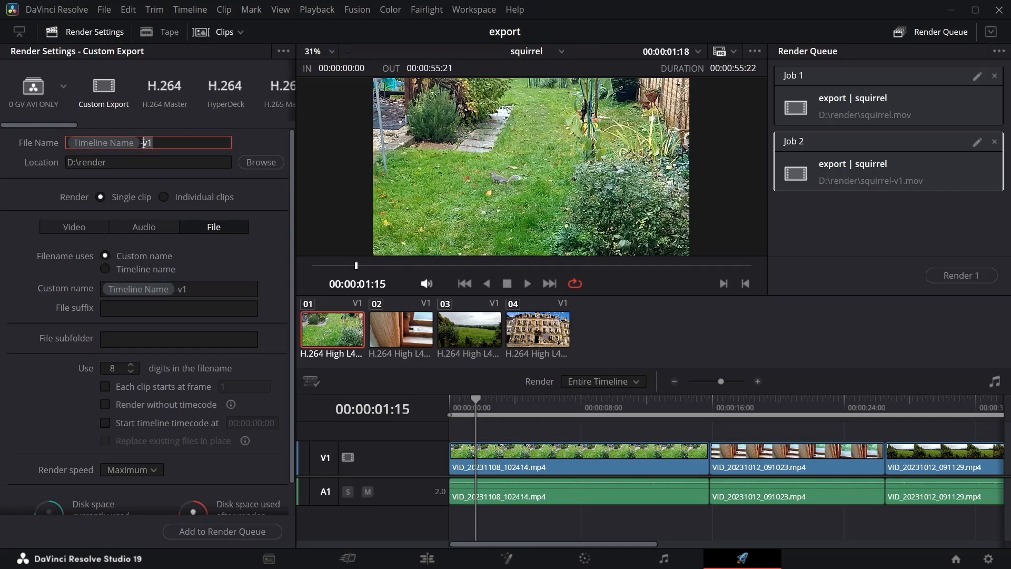
left_click(213, 528)
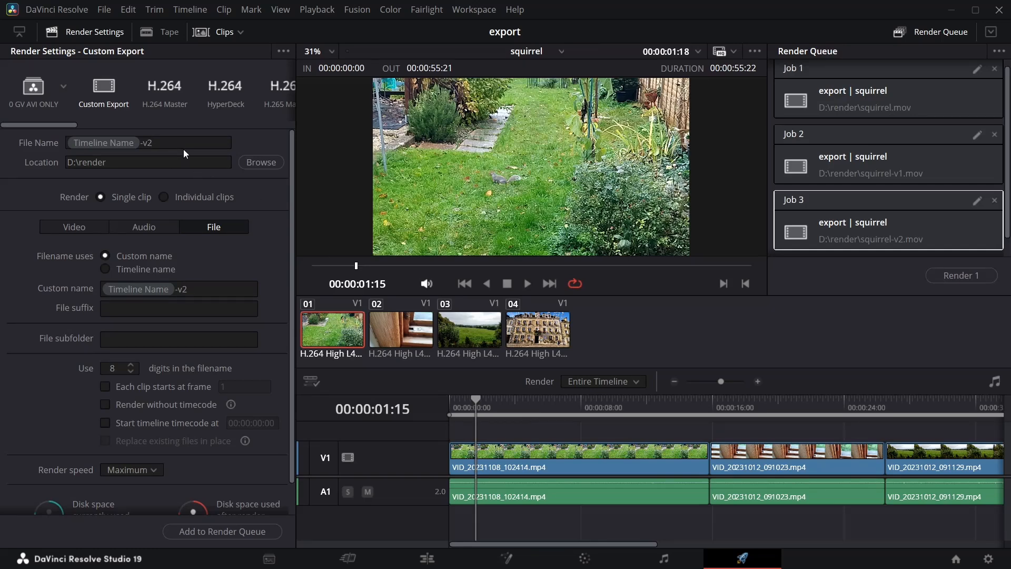
Step: Append the Genre variable to the file name and add another render to the queue
left_click(173, 136)
type("%")
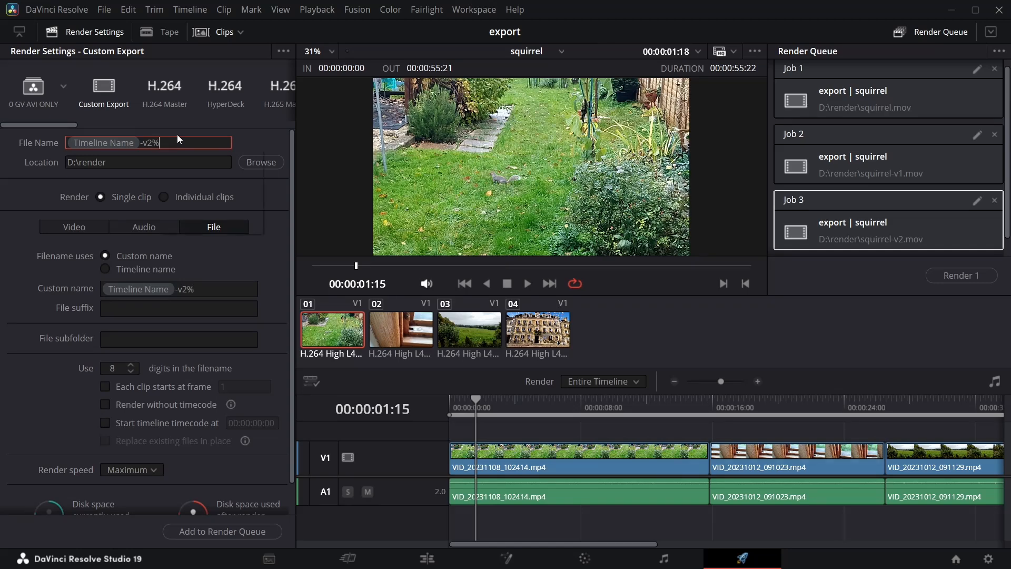
left_click(175, 166)
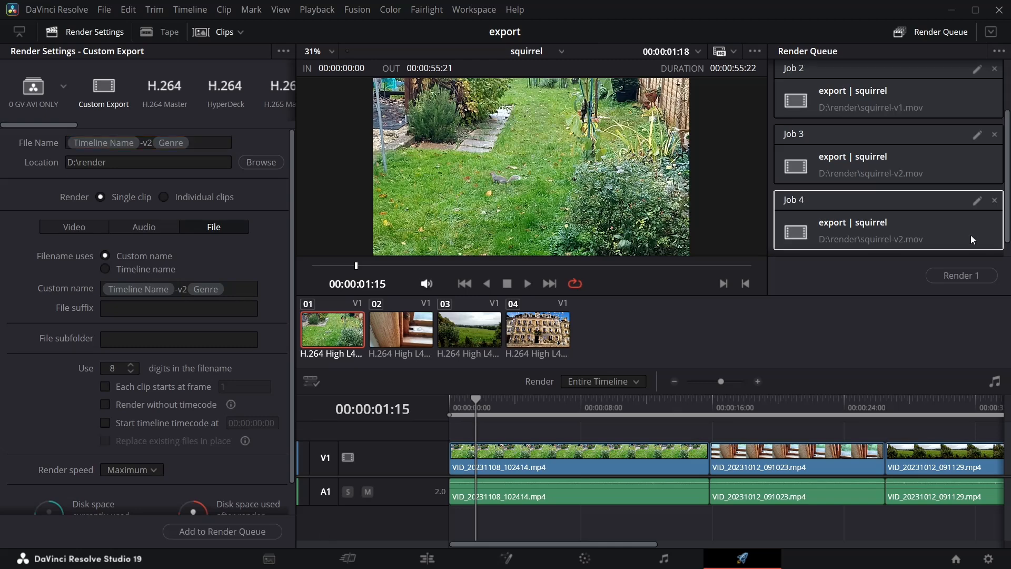
scroll(974, 232, "down", 1)
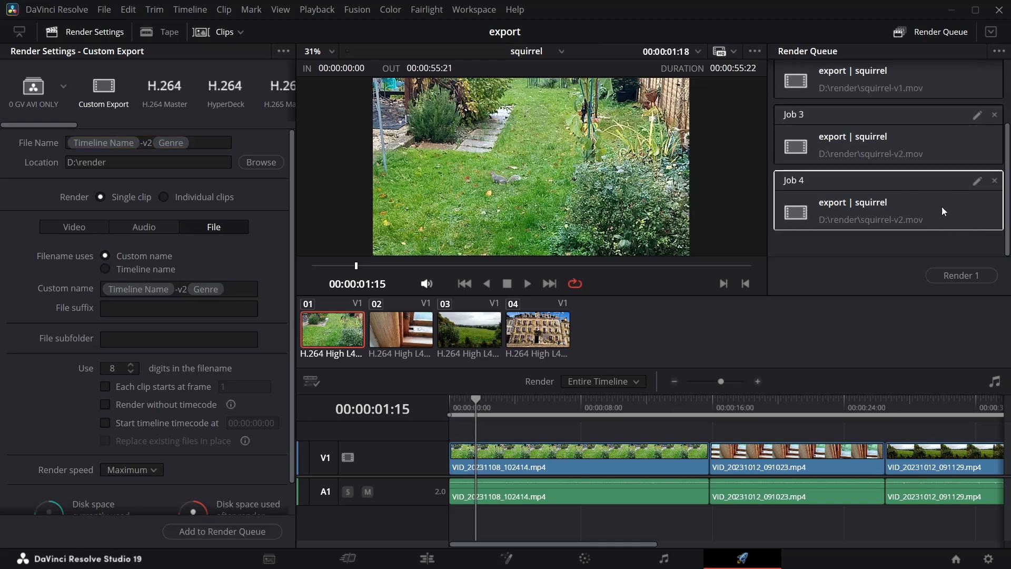
Step: Remove the Genre variable from the file name and save the render settings as a new preset named timeline name
left_click(172, 143)
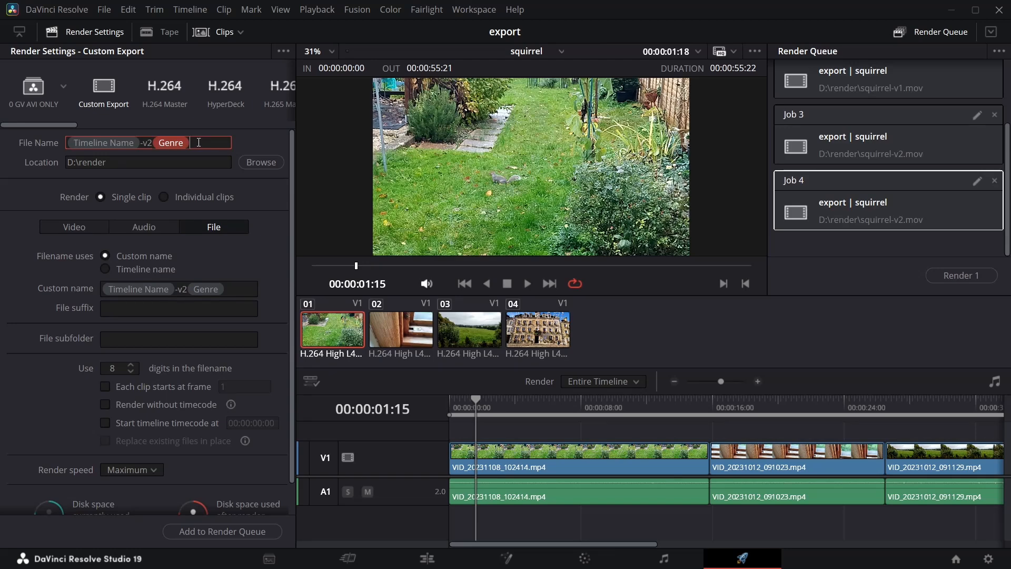
key("BackSpace")
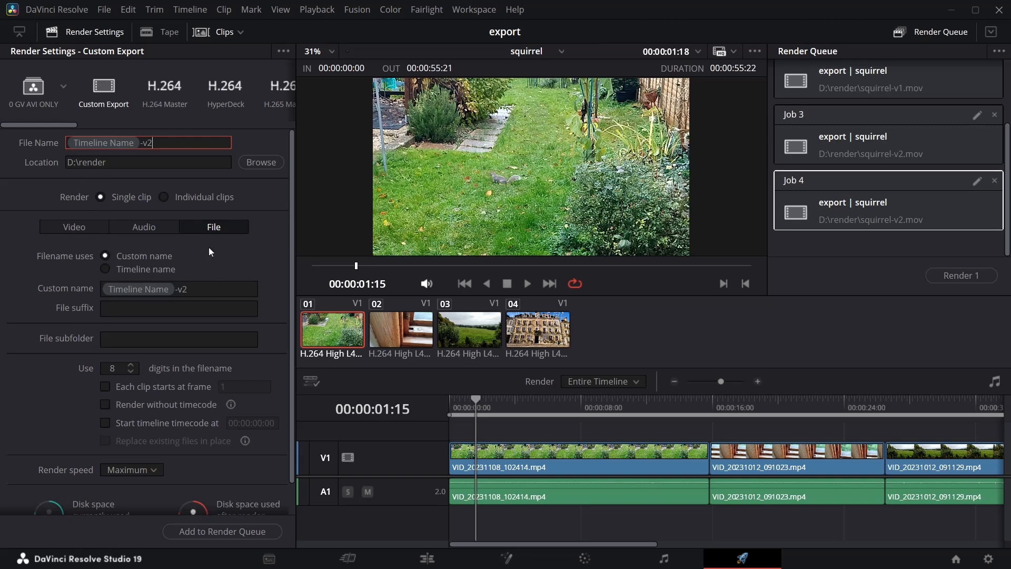
left_click(284, 51)
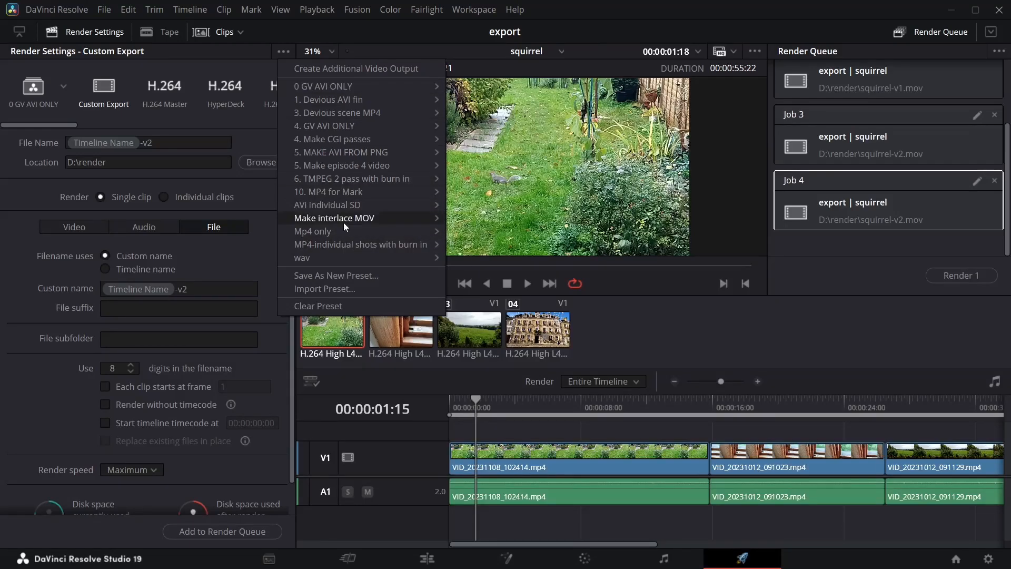
left_click(183, 119)
left_click(283, 51)
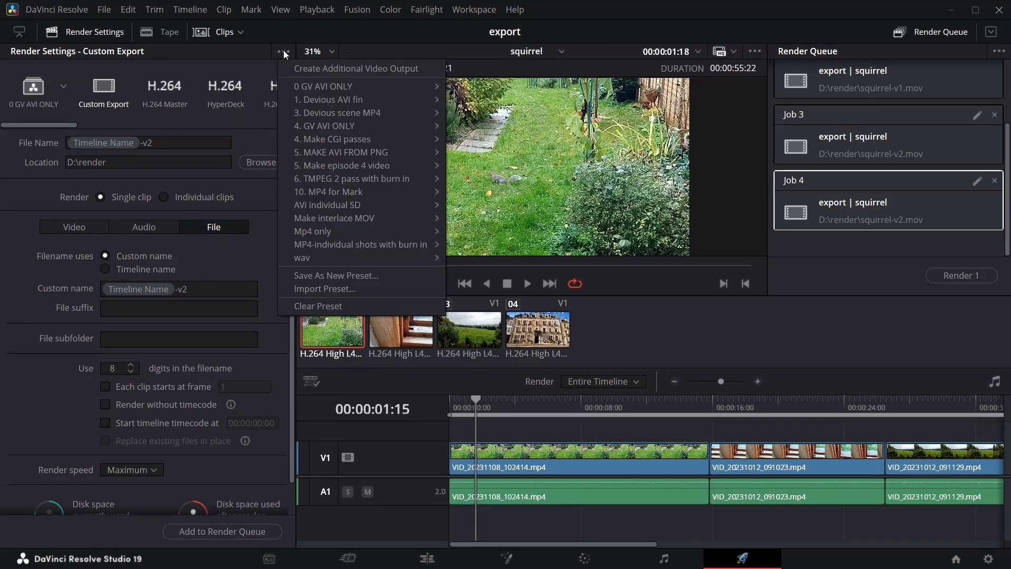
left_click(339, 274)
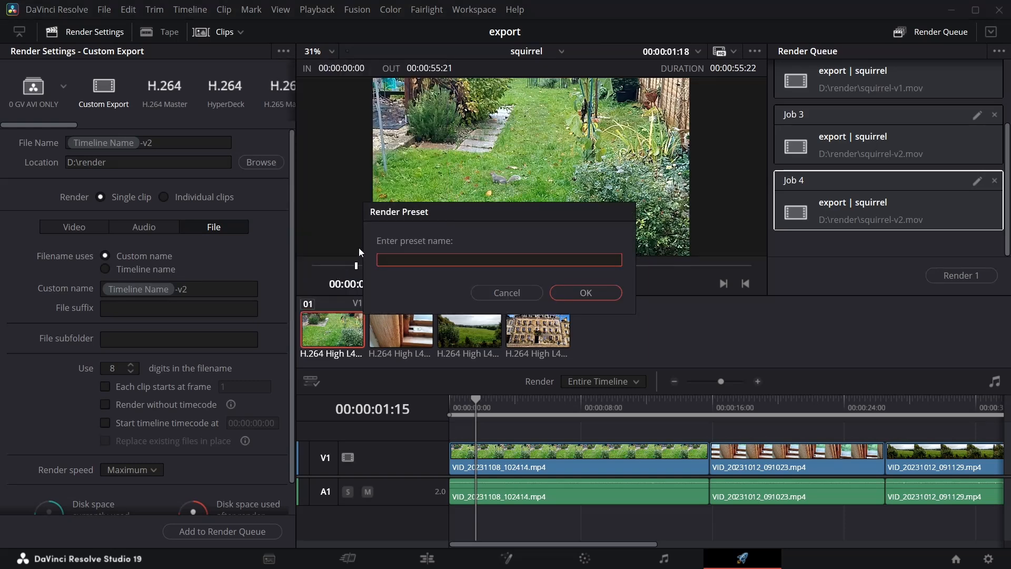
type("timelibe name")
left_click(586, 292)
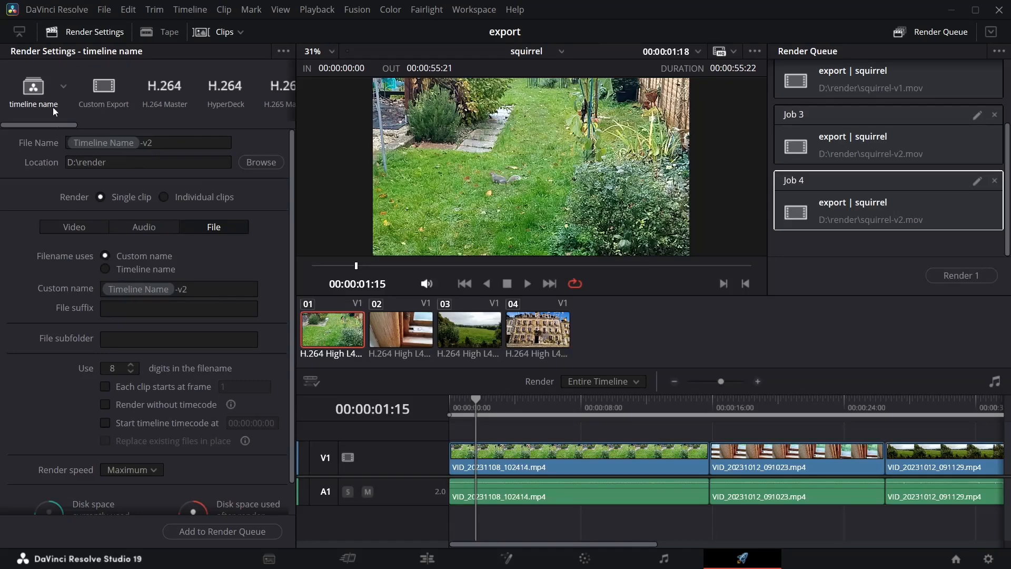
Step: Load the 4. GV AVI ONLY render preset, return to the timeline name preset and check its video and file settings
left_click(64, 85)
left_click(59, 163)
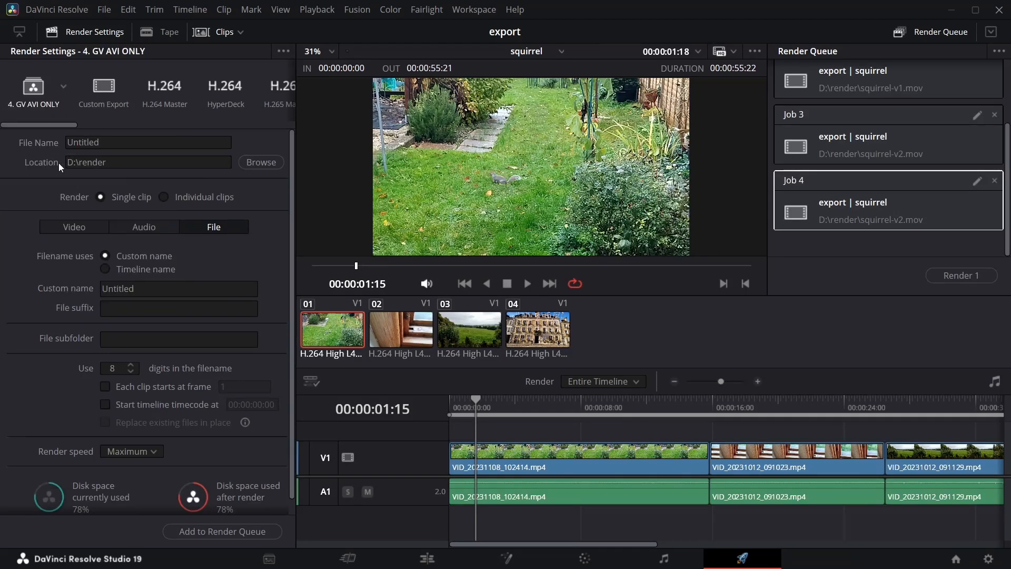
left_click(63, 86)
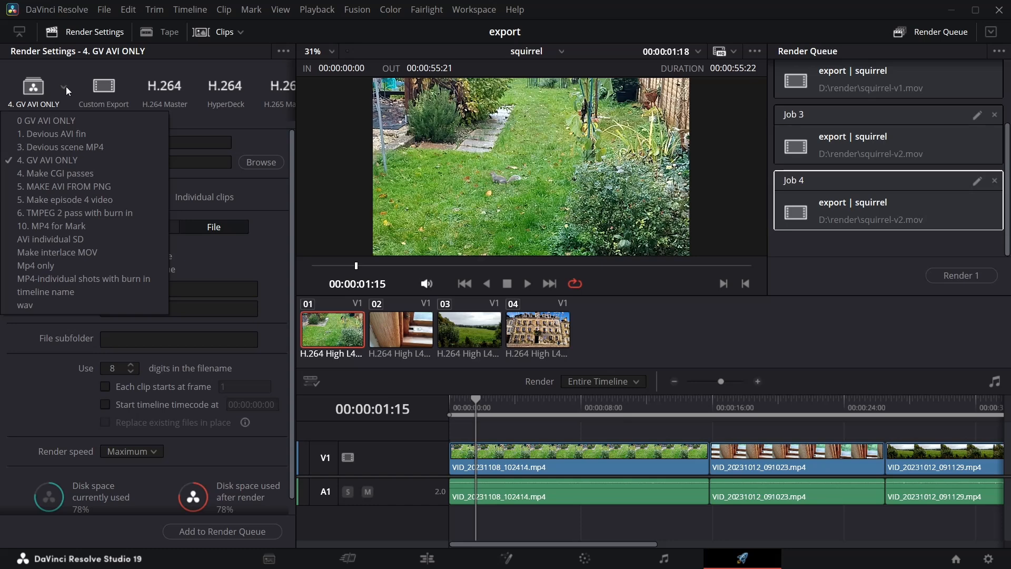
left_click(61, 292)
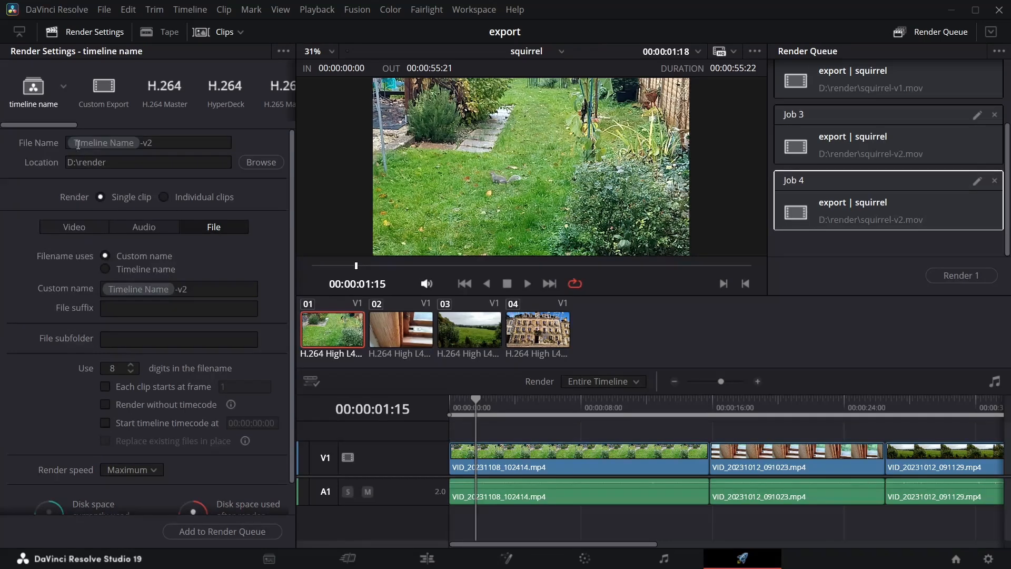
left_click(89, 227)
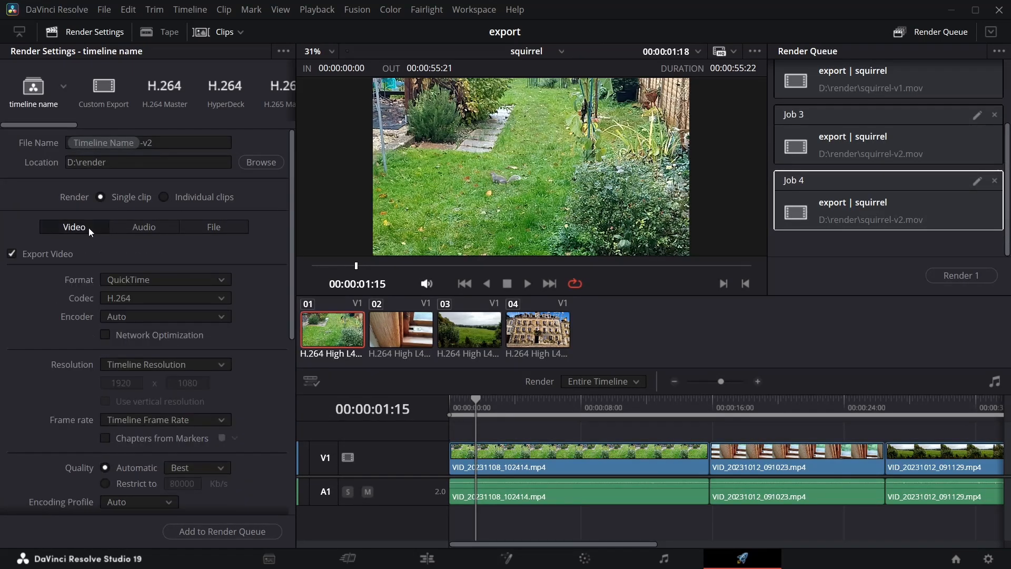
left_click(219, 232)
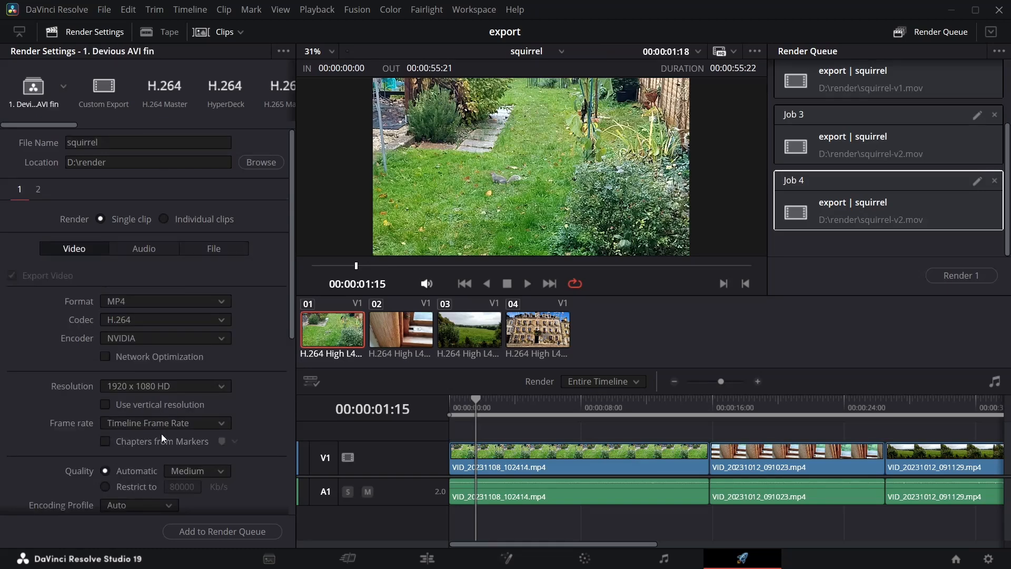
Step: Set the render frame rate to 25 in the 1. Devious AVI fin preset's video settings
left_click(198, 424)
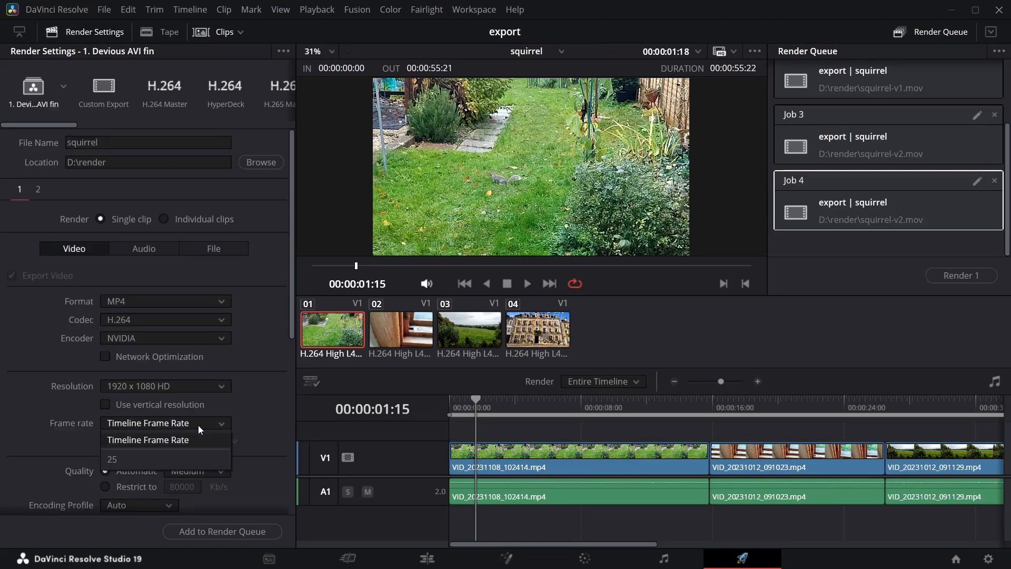
left_click(141, 459)
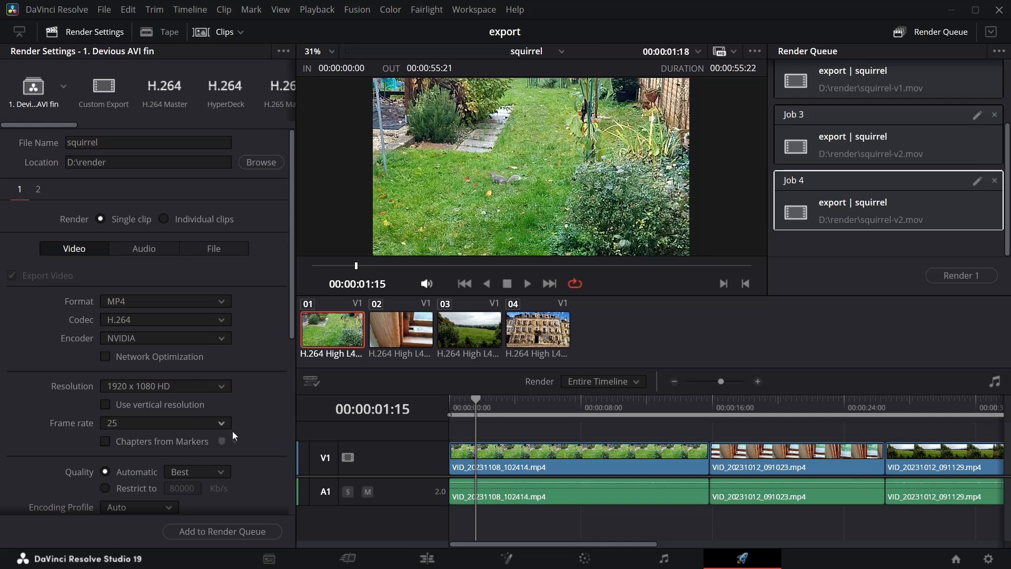
Step: Load the who colour preset in the project settings and close them
left_click(988, 558)
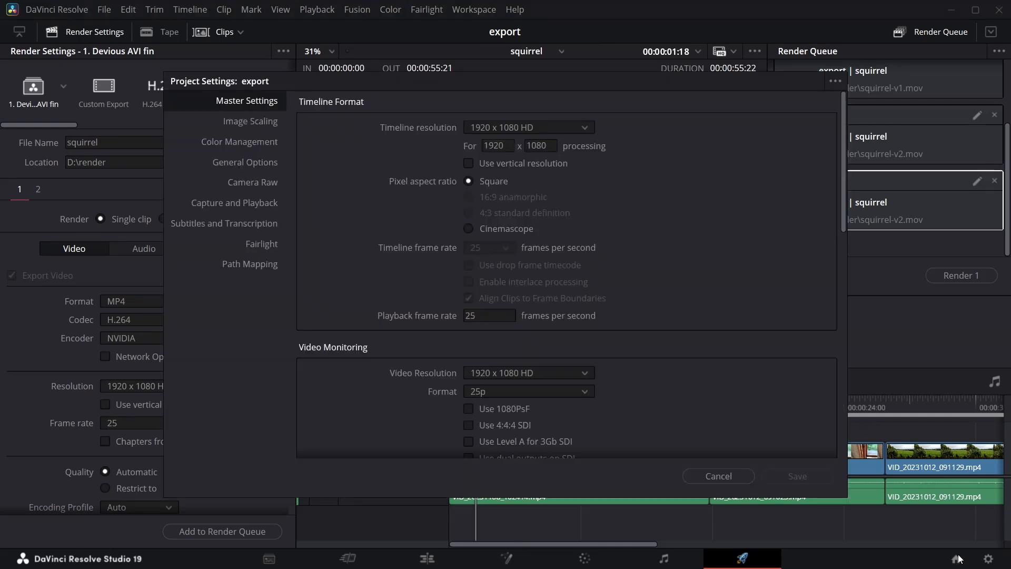
left_click(835, 83)
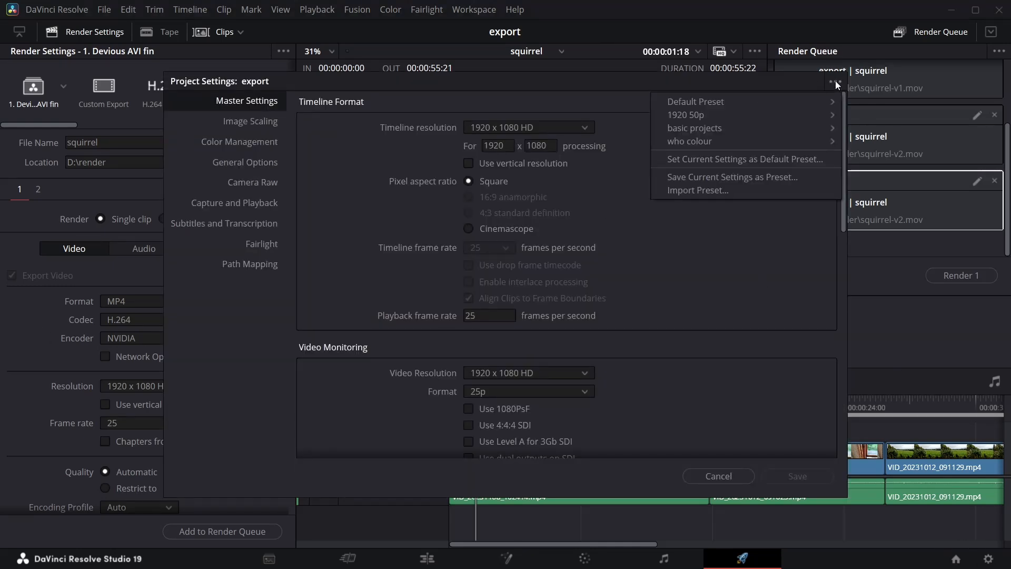
mouse_move(737, 141)
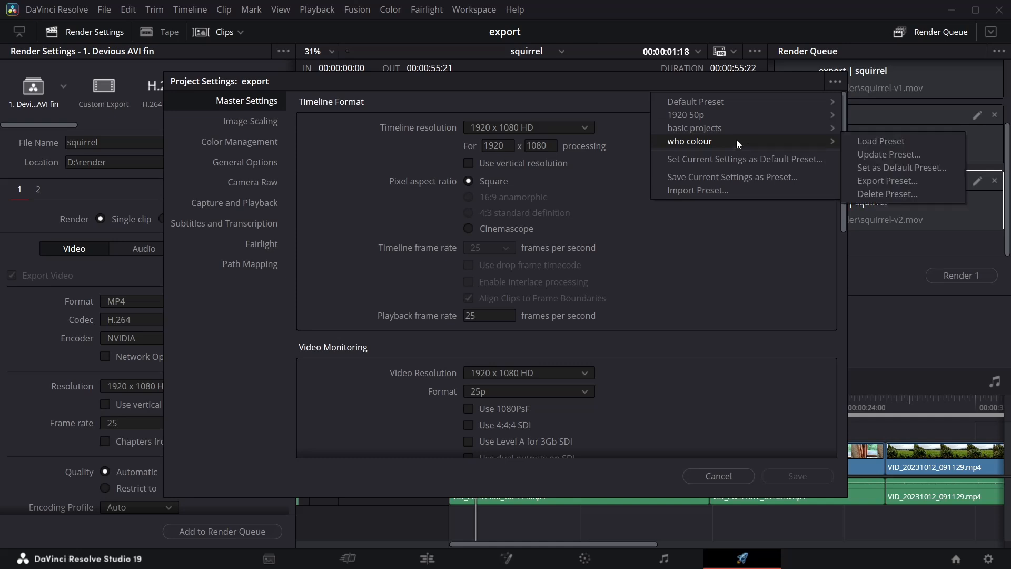
left_click(880, 141)
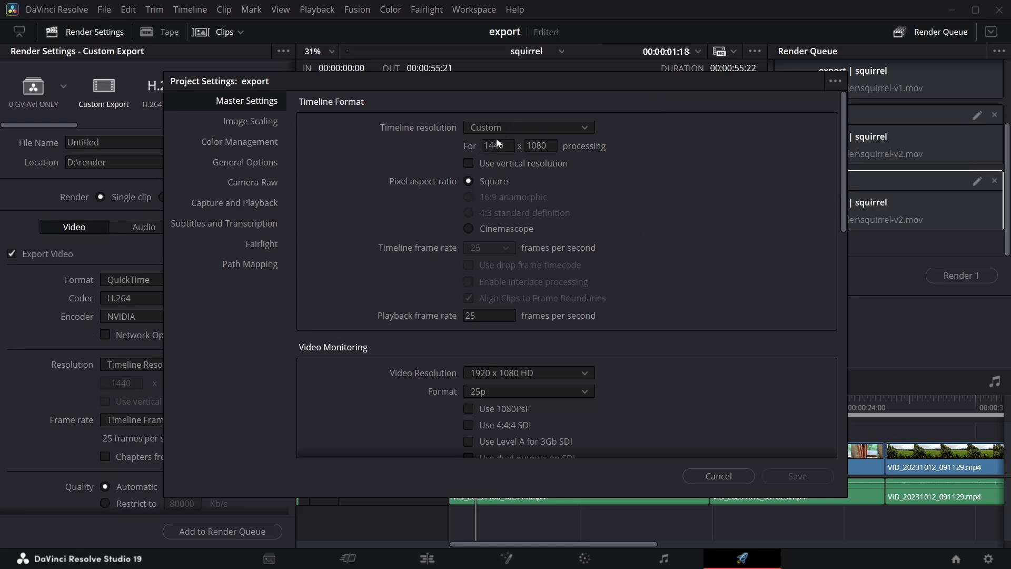
left_click(729, 477)
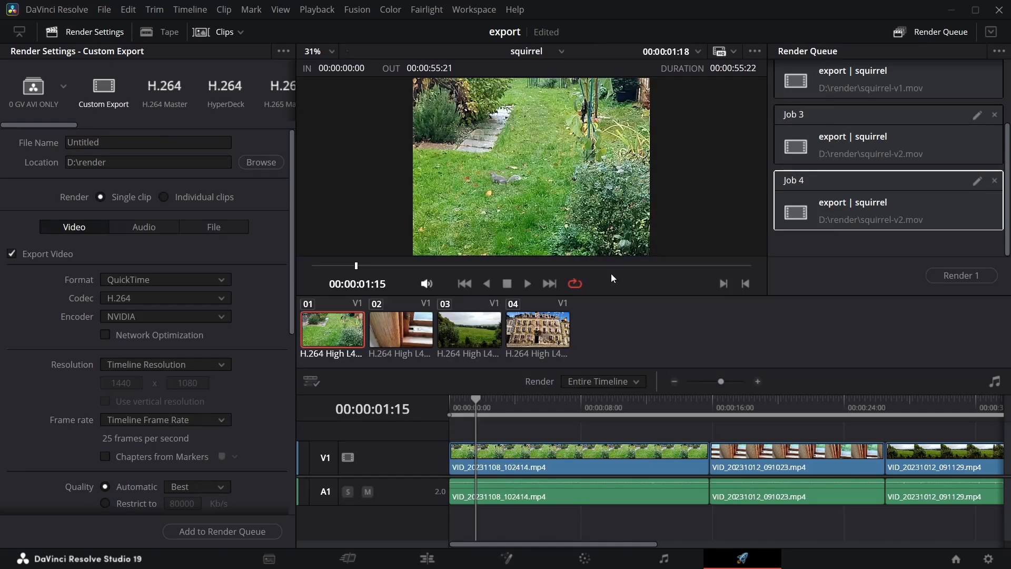
Step: Load the 0 GV AVI ONLY render preset and try to add its 1920 x 1080 HD render to the queue
left_click(226, 361)
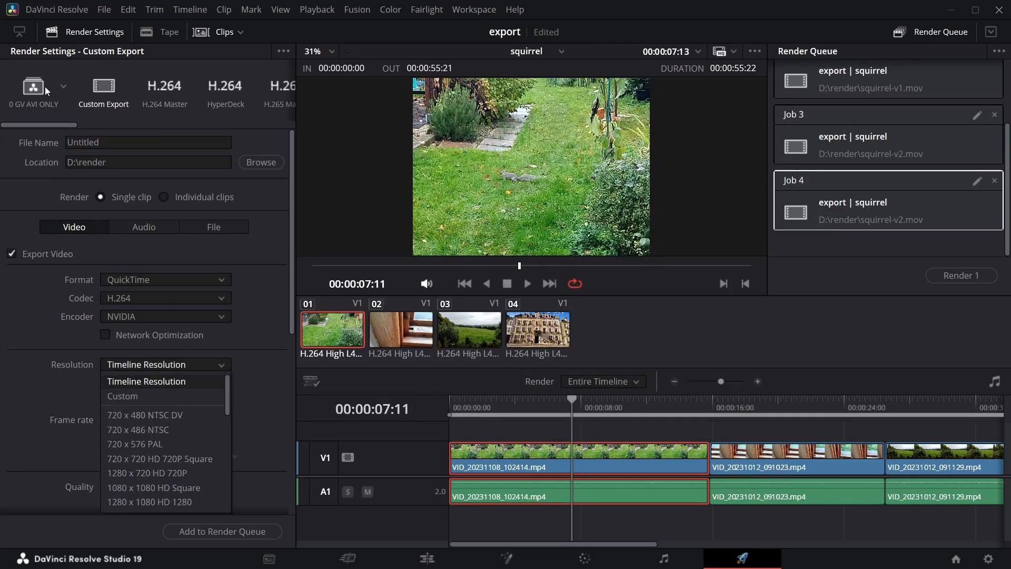
left_click(36, 87)
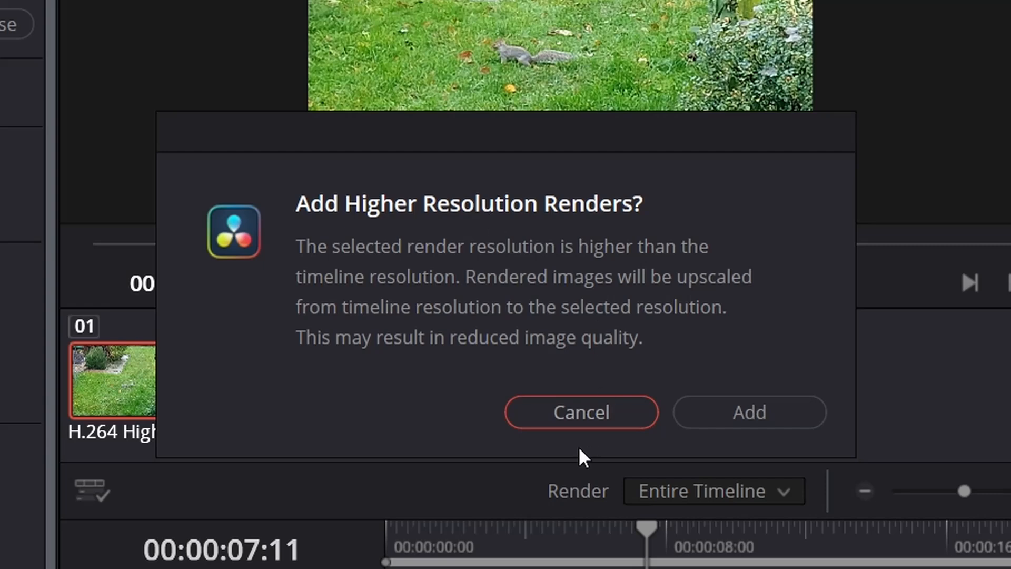
left_click(581, 413)
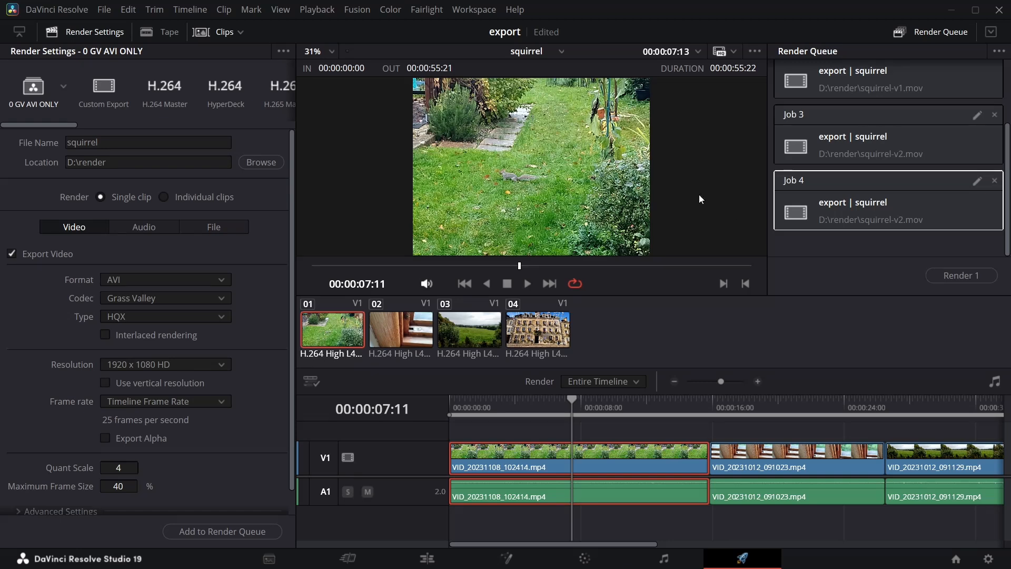
left_click(235, 530)
left_click(547, 343)
Step: Set the render resolution to Timeline Resolution and add the AVI render to the queue
left_click(226, 364)
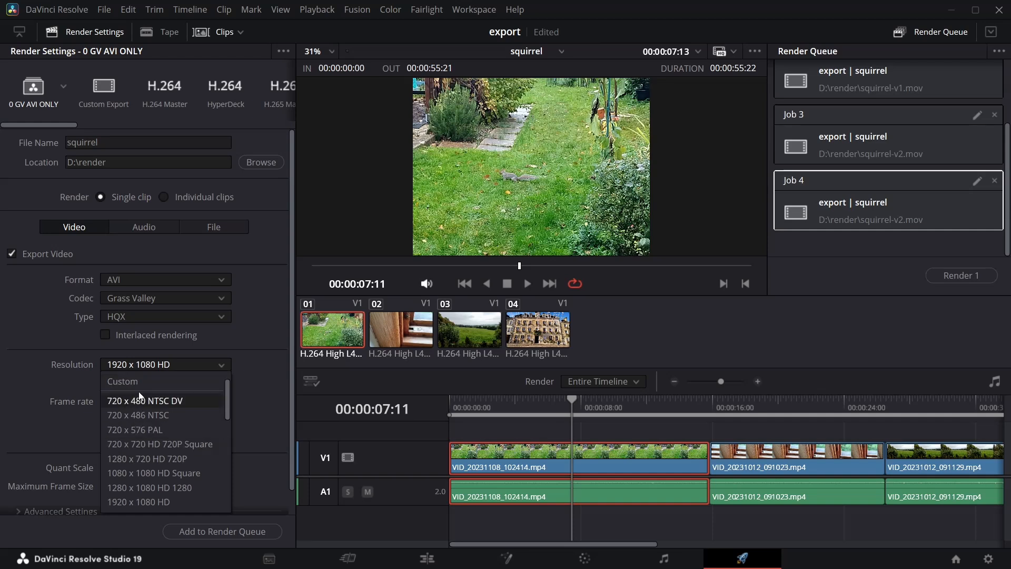
left_click_drag(225, 384, 226, 384)
scroll(211, 404, "down", 5)
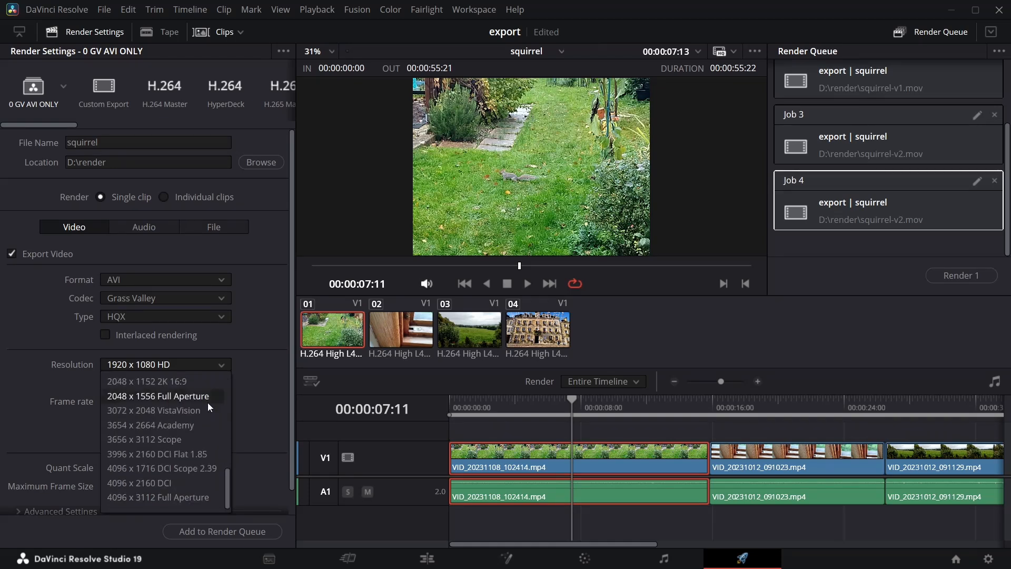
left_click_drag(229, 479, 236, 385)
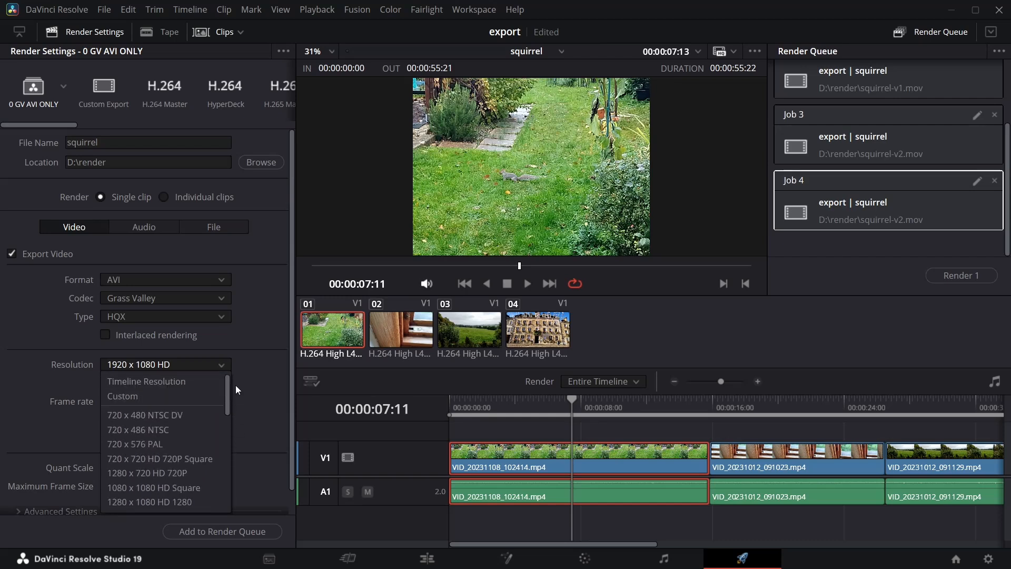
left_click(146, 380)
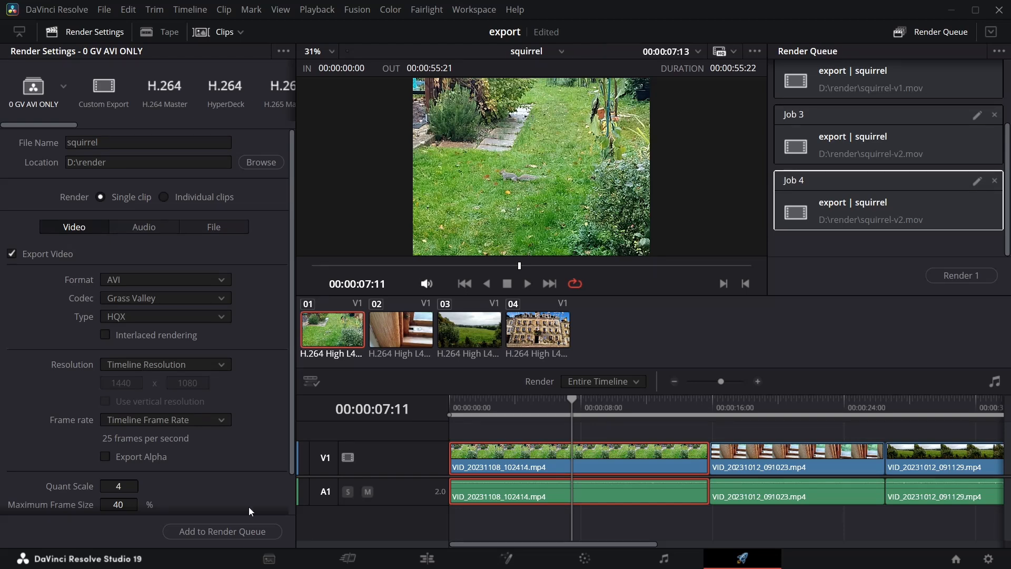
left_click(228, 533)
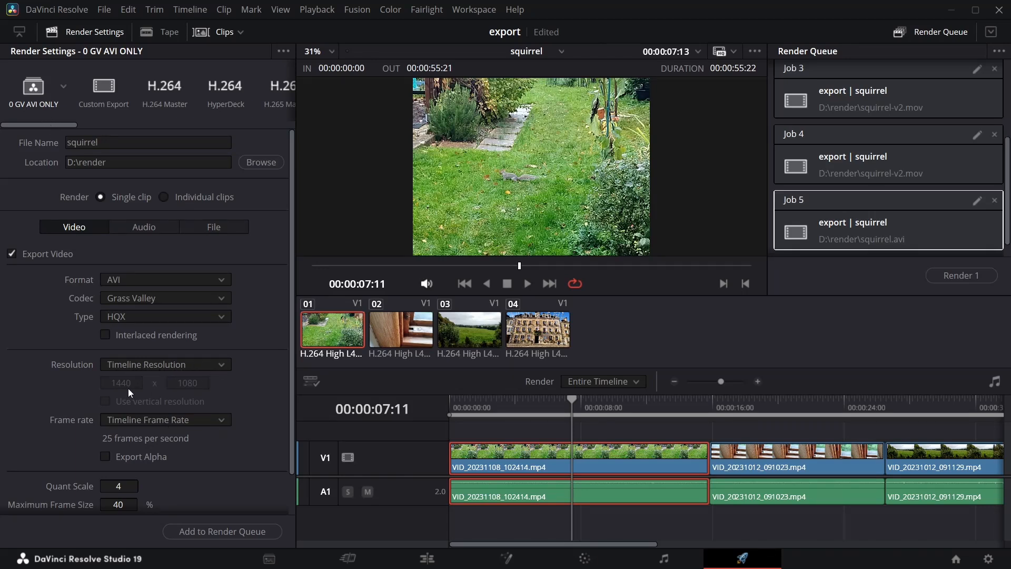
Step: Update the 0 GV AVI ONLY render preset with the current settings
left_click(283, 52)
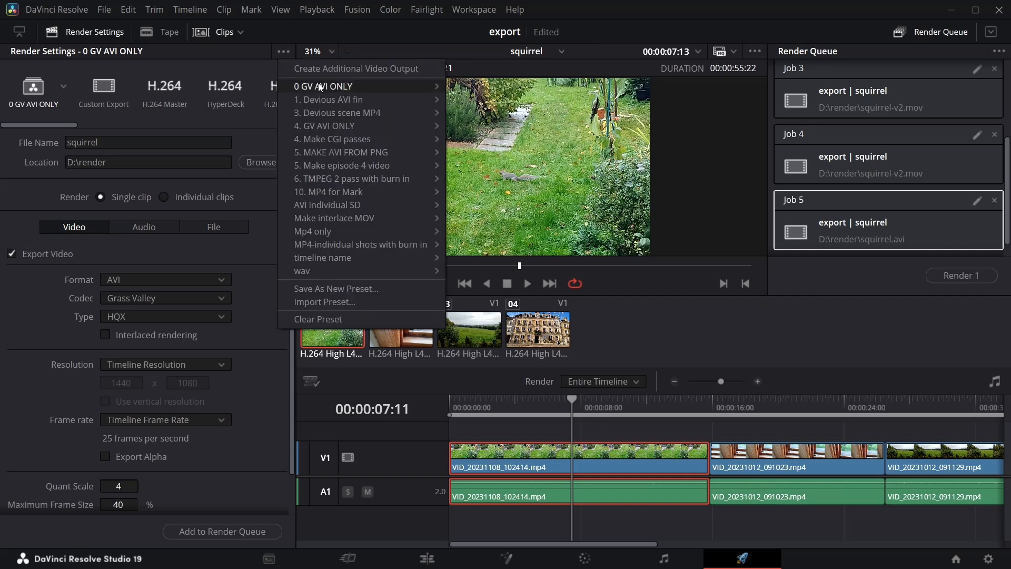
mouse_move(346, 85)
left_click(488, 87)
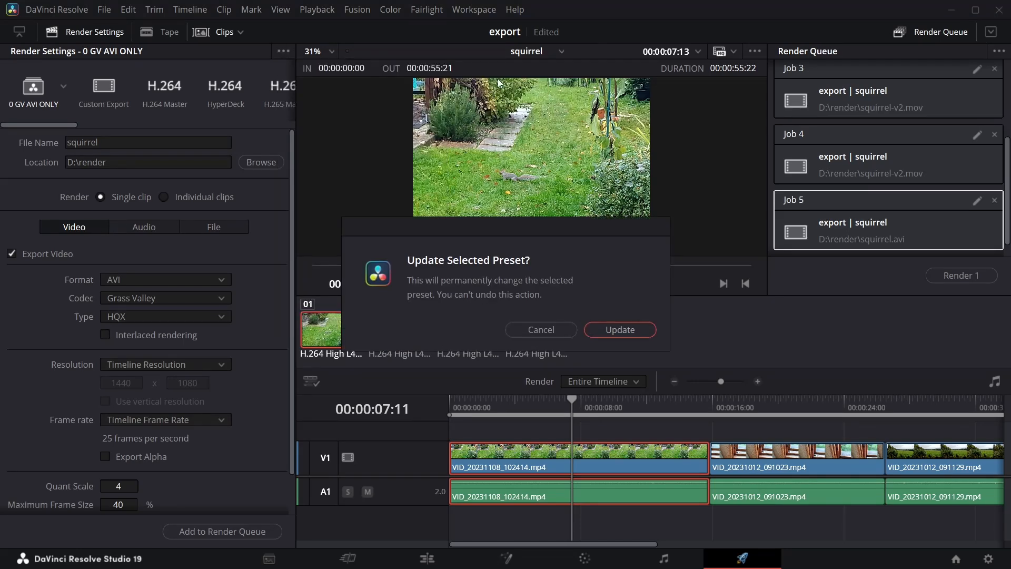
left_click(621, 329)
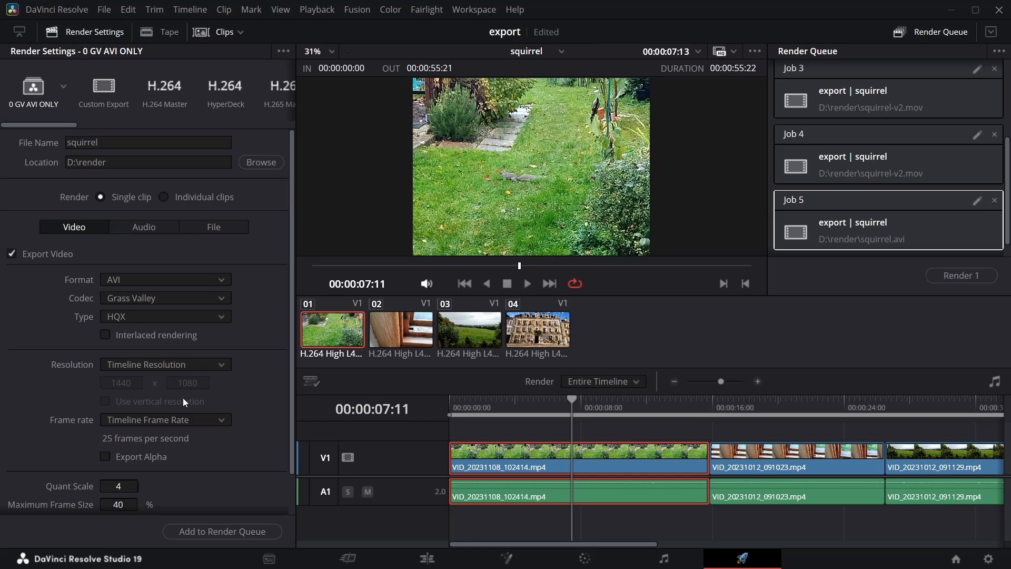
Step: Try a fixed render frame rate of 25 and switch back to Timeline Frame Rate
left_click(220, 420)
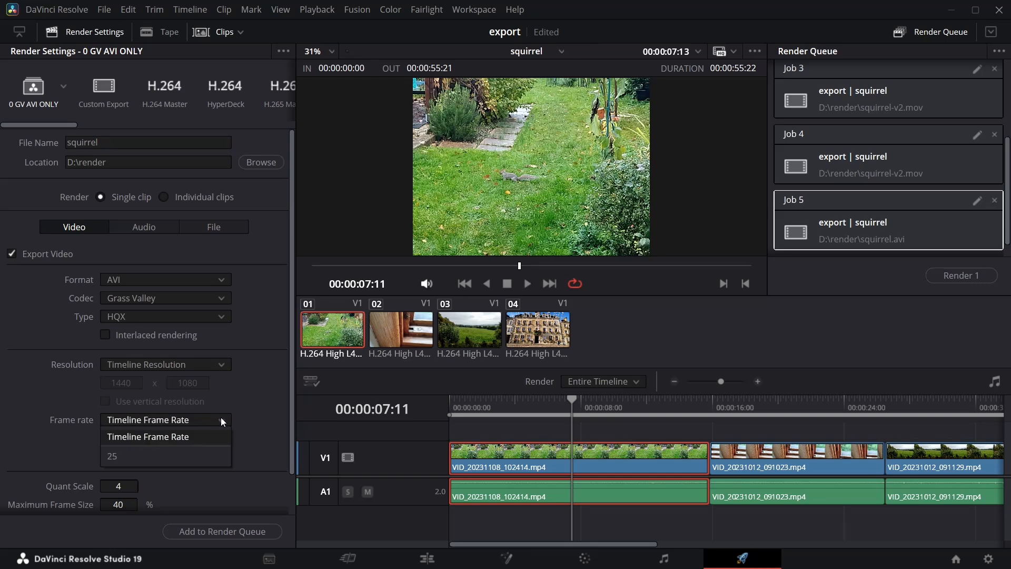
left_click(203, 437)
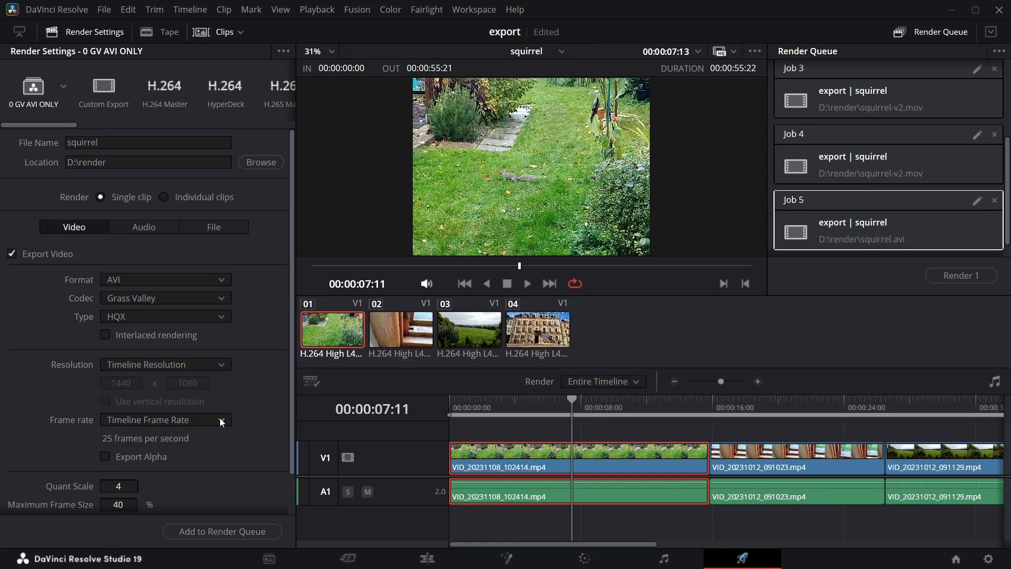
left_click(160, 420)
left_click(148, 446)
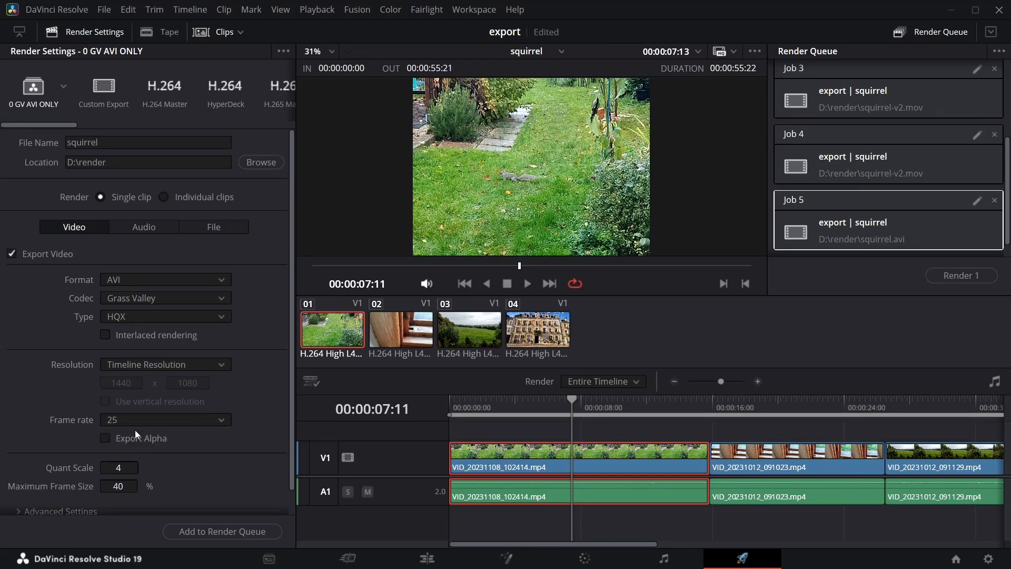
left_click(140, 420)
left_click(153, 436)
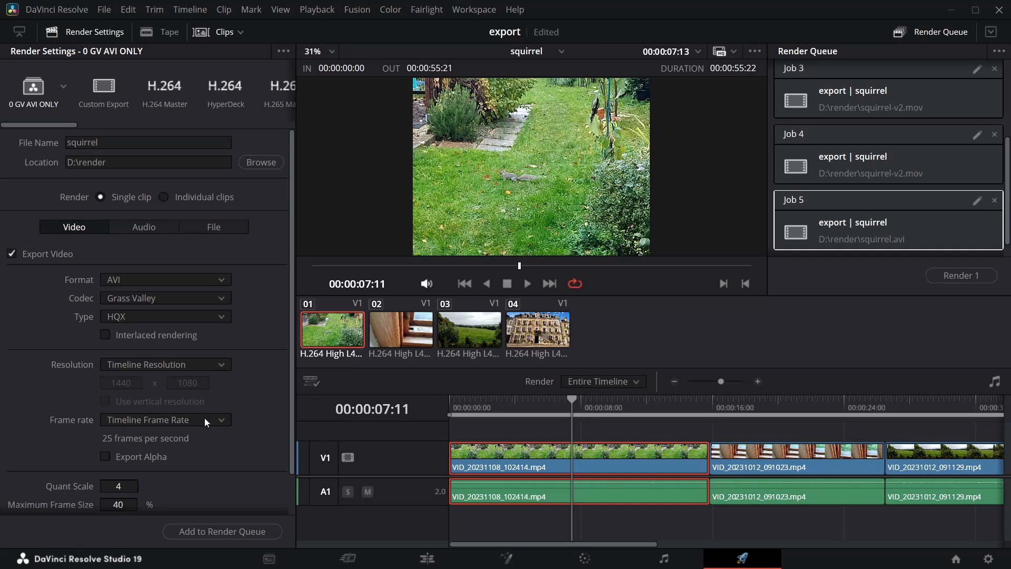
Step: Try the Custom and 1920 x 1080 HD render resolutions and switch back to Timeline Resolution
left_click(210, 369)
left_click(175, 396)
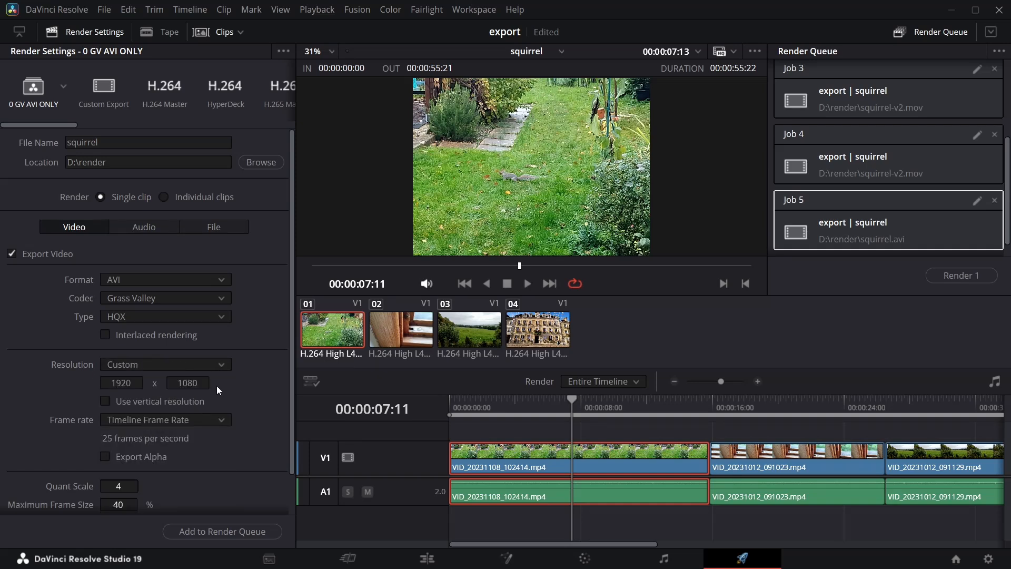
left_click(222, 367)
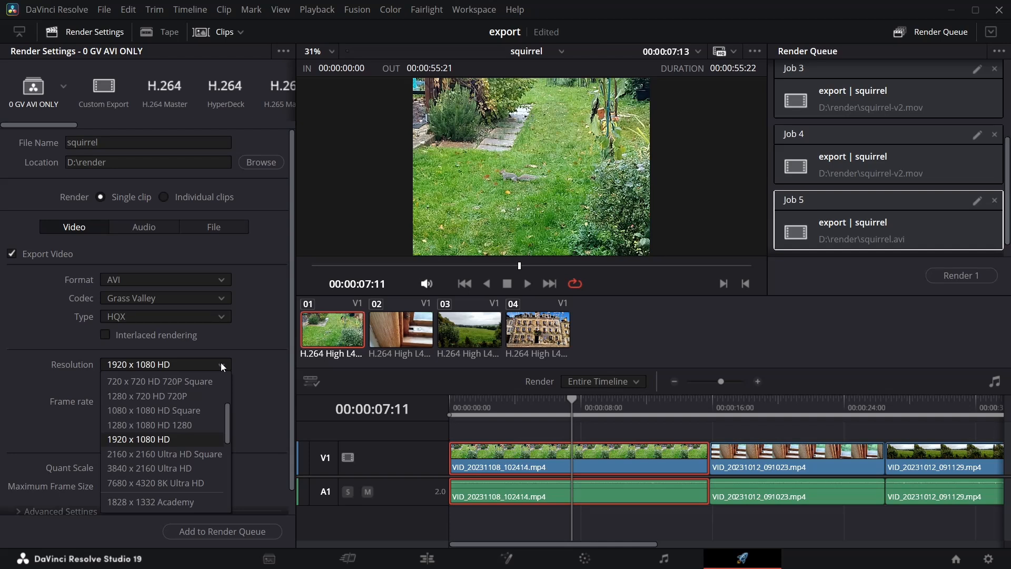
left_click_drag(226, 407, 230, 389)
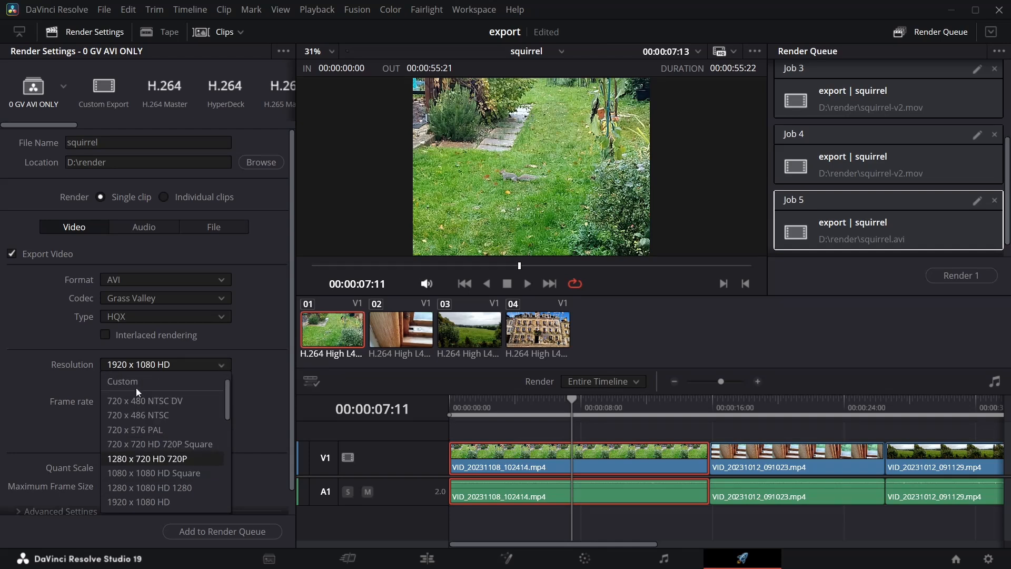
scroll(119, 382, "up", 1)
left_click(169, 365)
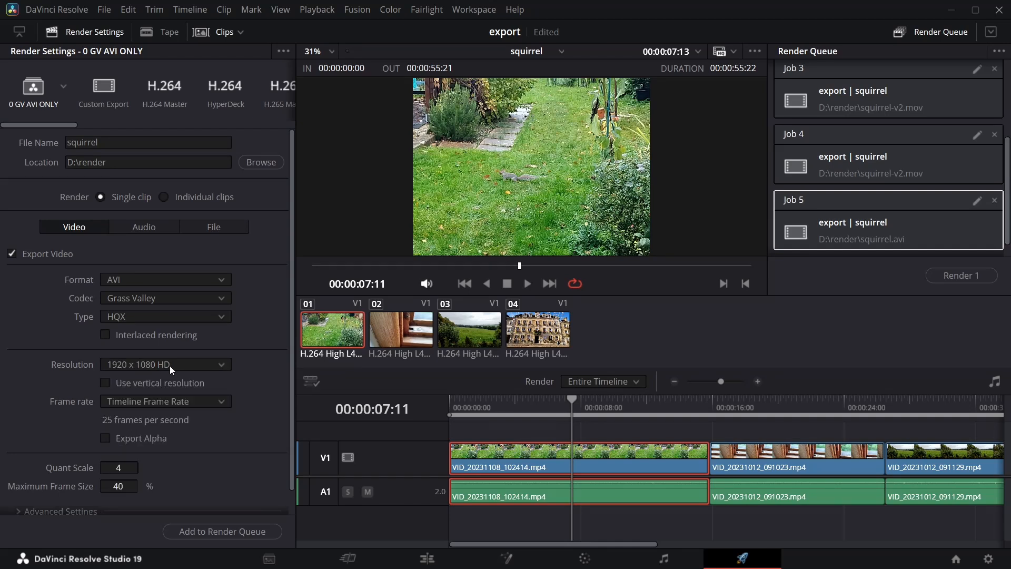
left_click(183, 363)
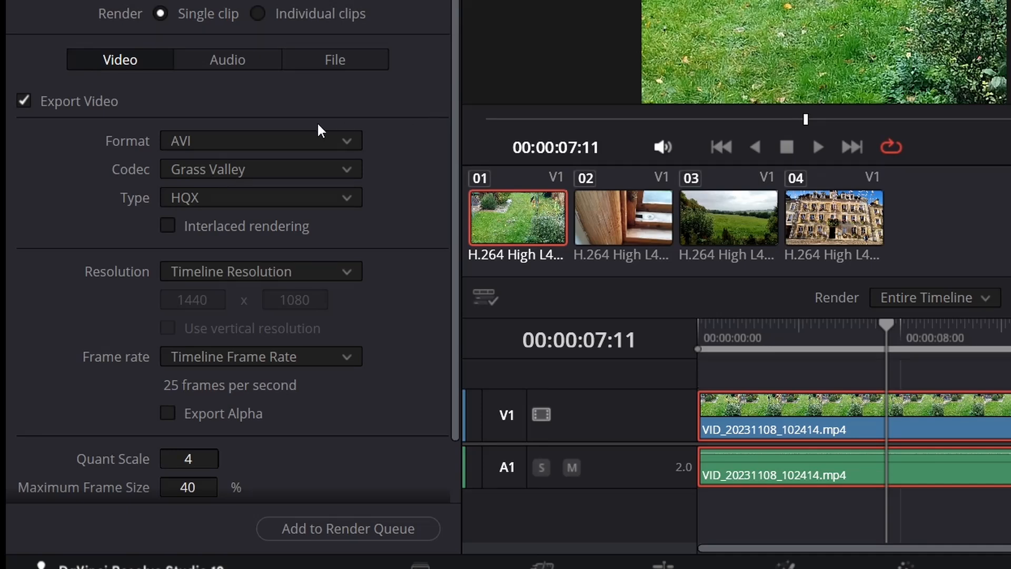
Step: Set the export format to MP4
left_click(317, 140)
scroll(213, 365, "down", 3)
left_click(211, 340)
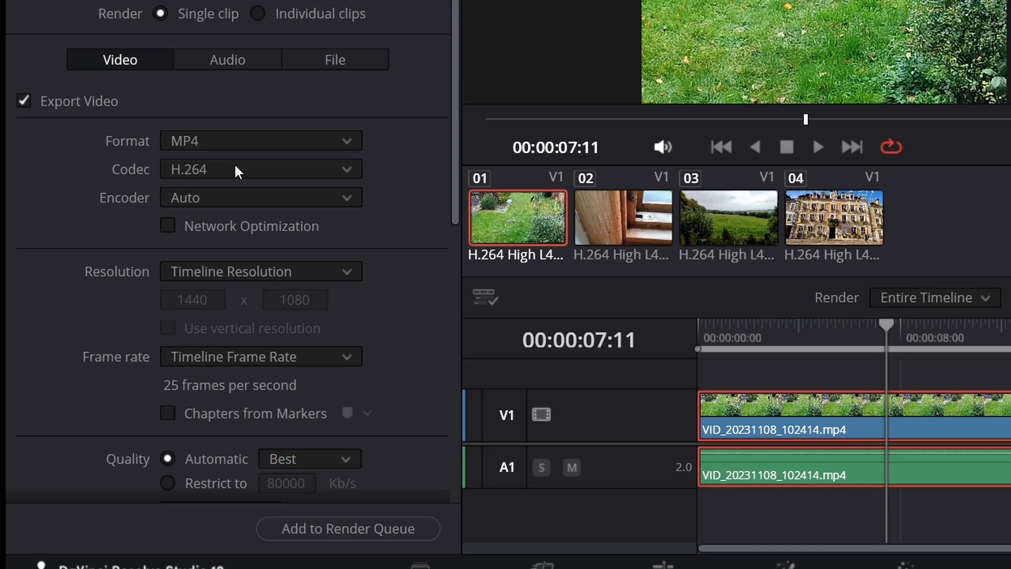
Step: Try QuickTime as the export format
left_click(237, 140)
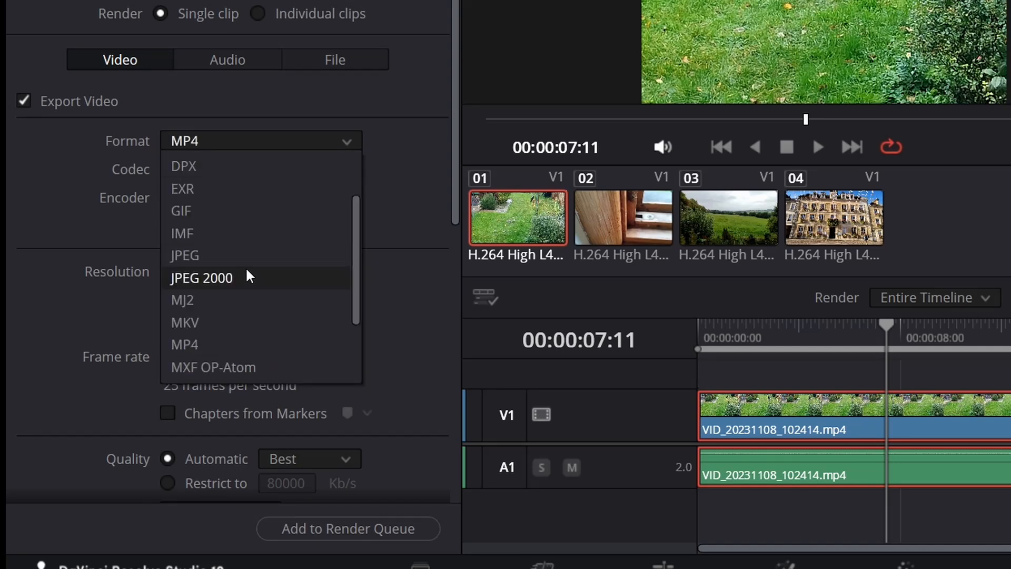
scroll(247, 276, "up", 1)
scroll(250, 255, "down", 3)
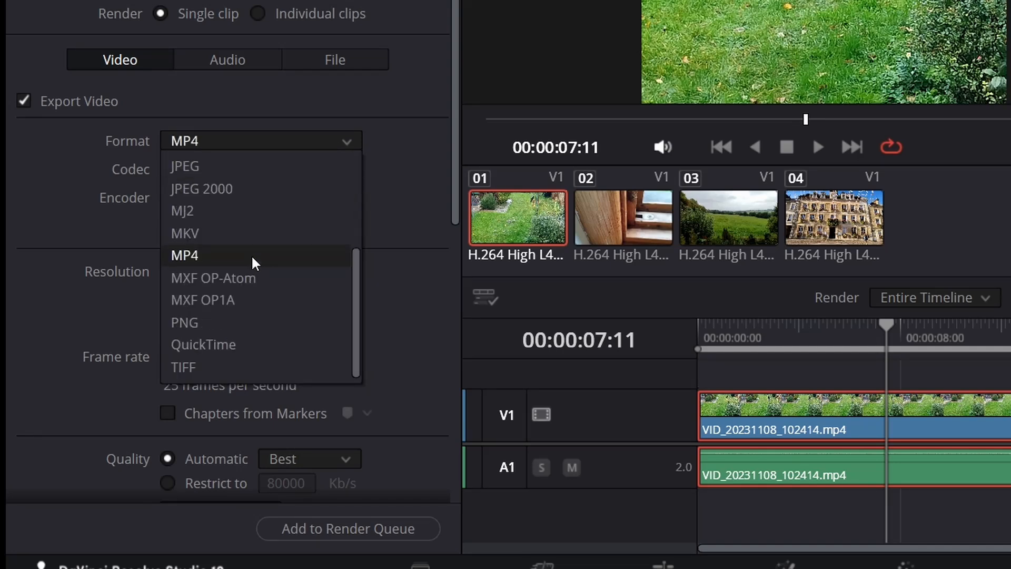
left_click(221, 343)
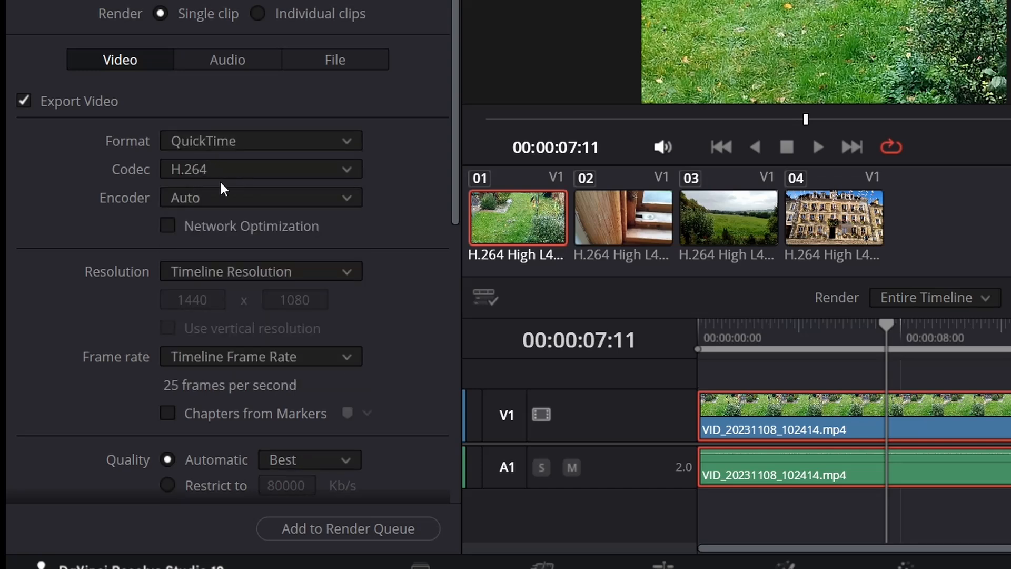
Step: Try the DNxHR codec for the QuickTime export and look through its available types
left_click(256, 169)
key("Escape")
left_click(280, 169)
left_click_drag(355, 251, 360, 215)
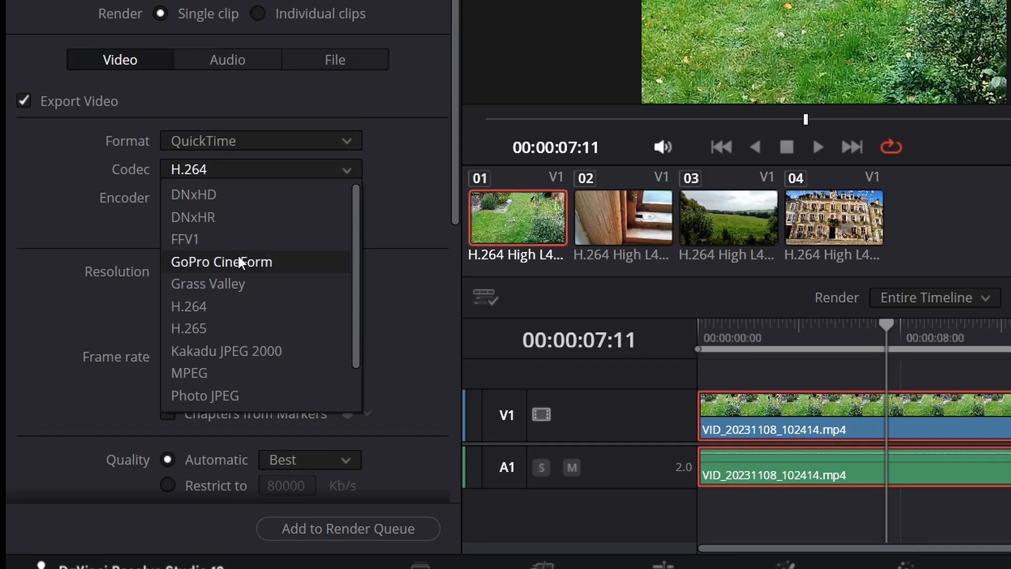
left_click(197, 216)
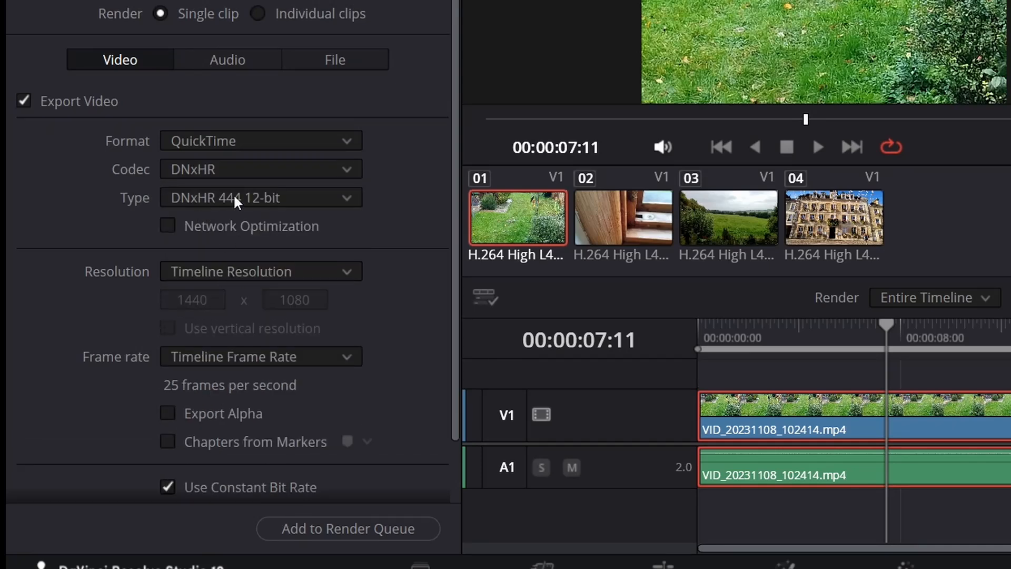
left_click(219, 199)
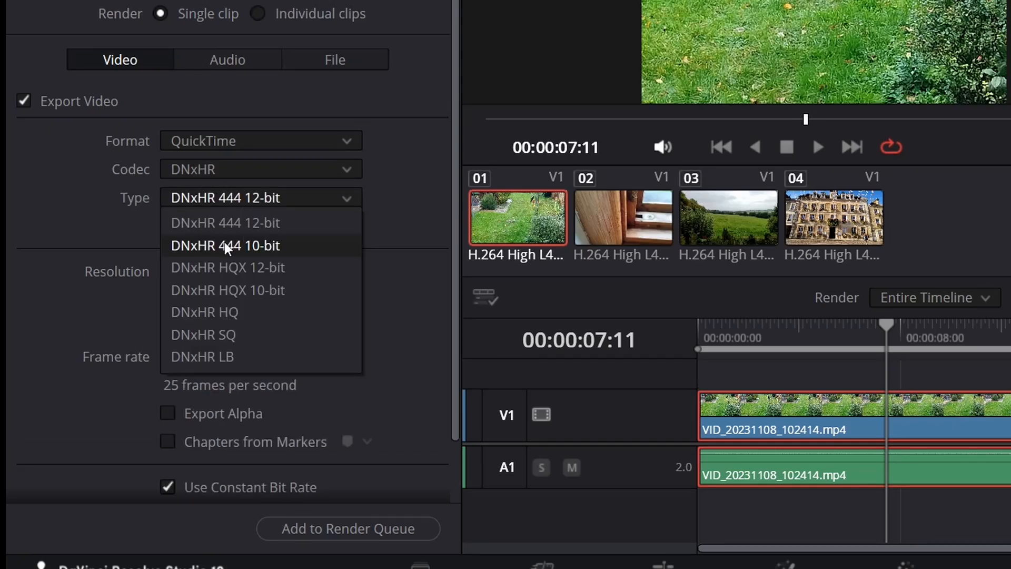
Step: Try the DNxHD codec for the QuickTime export and look through its resolution-specific types
left_click(227, 173)
left_click(227, 194)
left_click(286, 200)
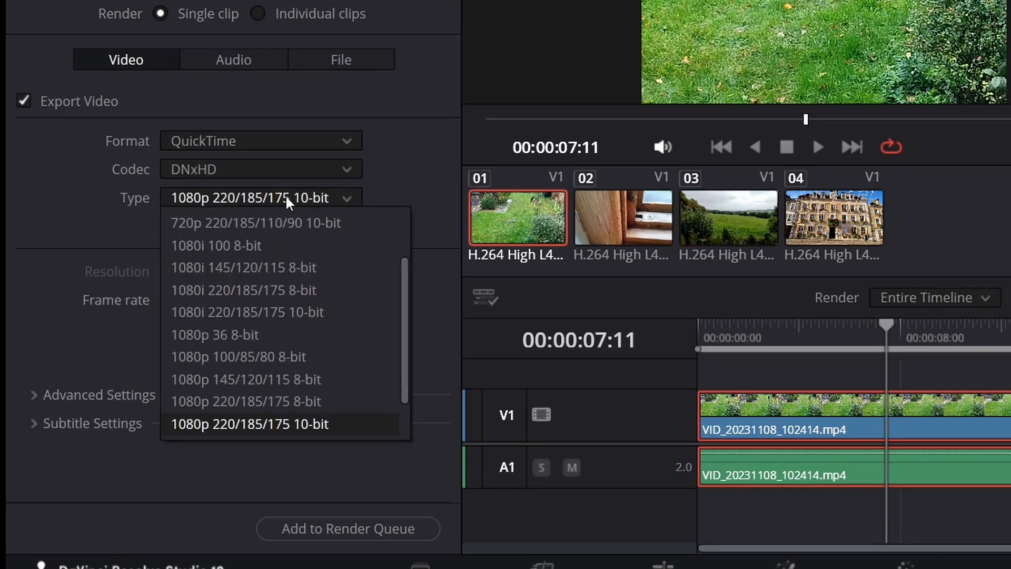
scroll(216, 193, "up", 2)
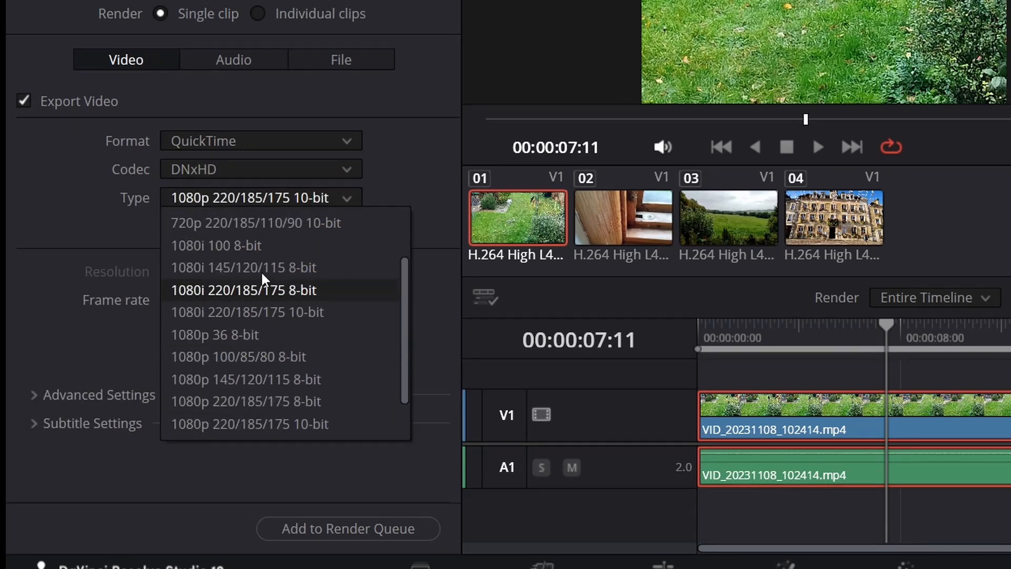
left_click(392, 183)
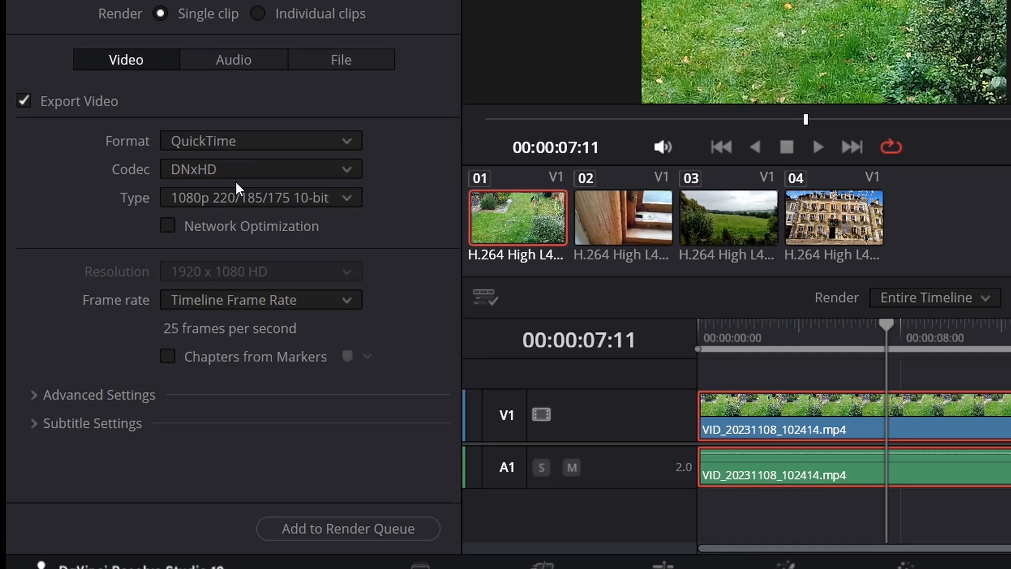
left_click(268, 197)
left_click(264, 198)
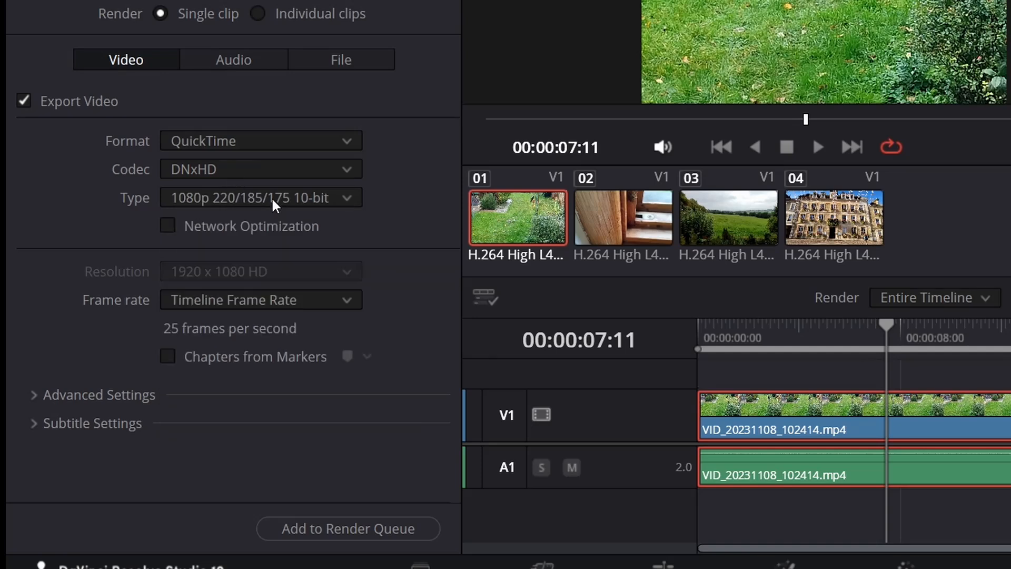
Step: Set the export format to AVI with the Grass Valley codec
left_click(219, 140)
scroll(183, 185, "up", 3)
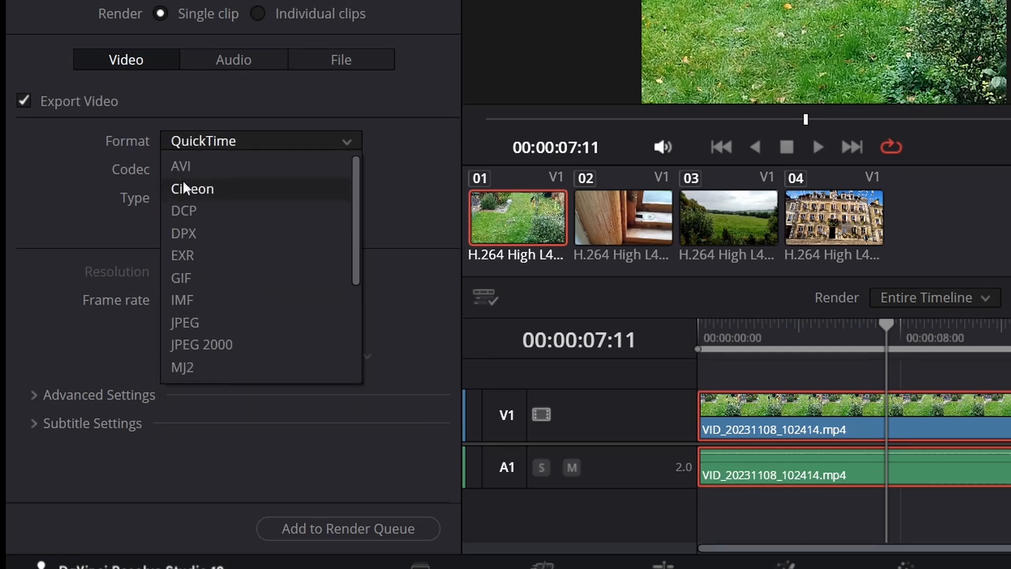
left_click(181, 167)
left_click(250, 168)
left_click(237, 218)
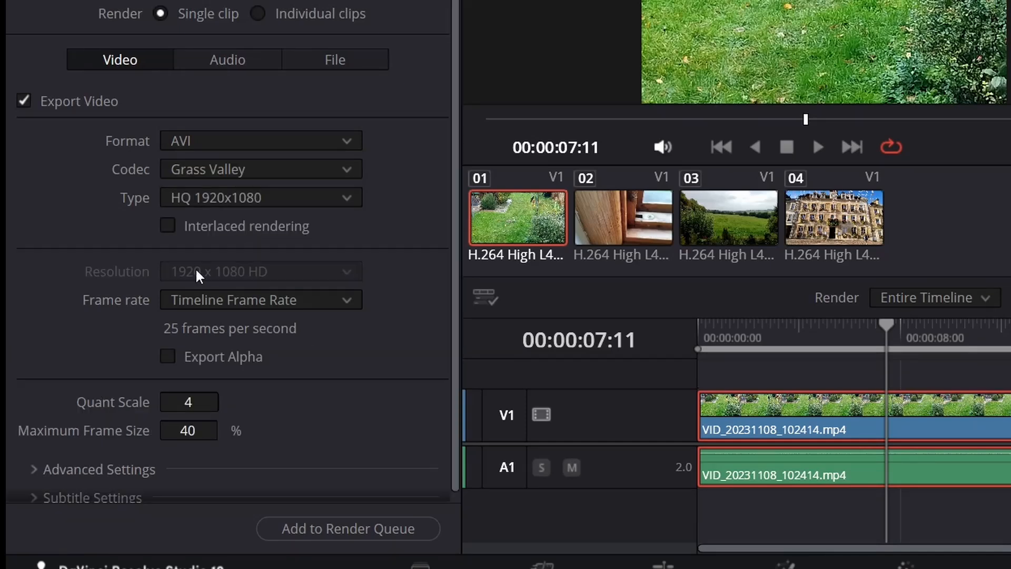
Step: Set the Grass Valley codec type to HQX and enable interlaced rendering
left_click(265, 200)
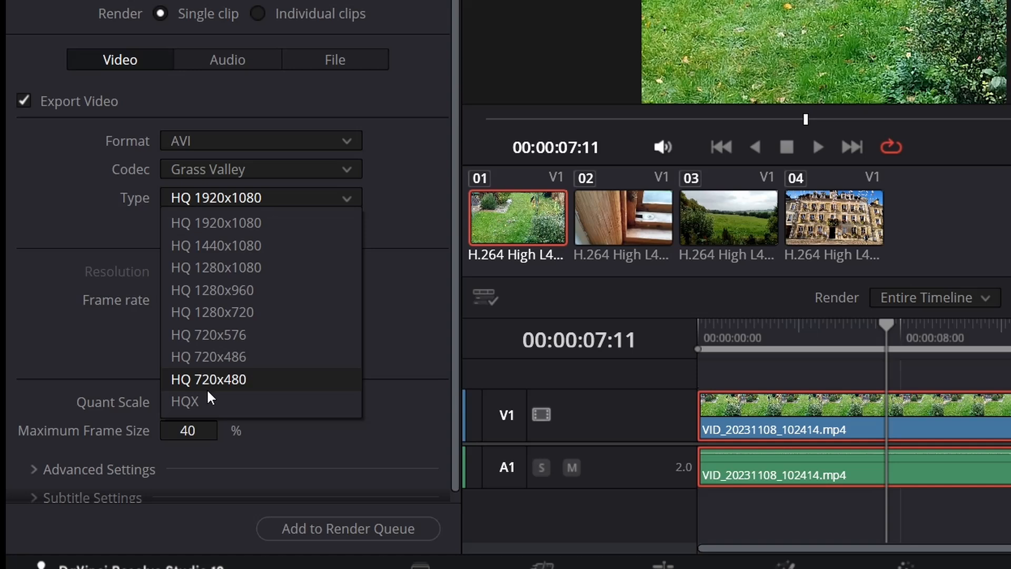
left_click(188, 403)
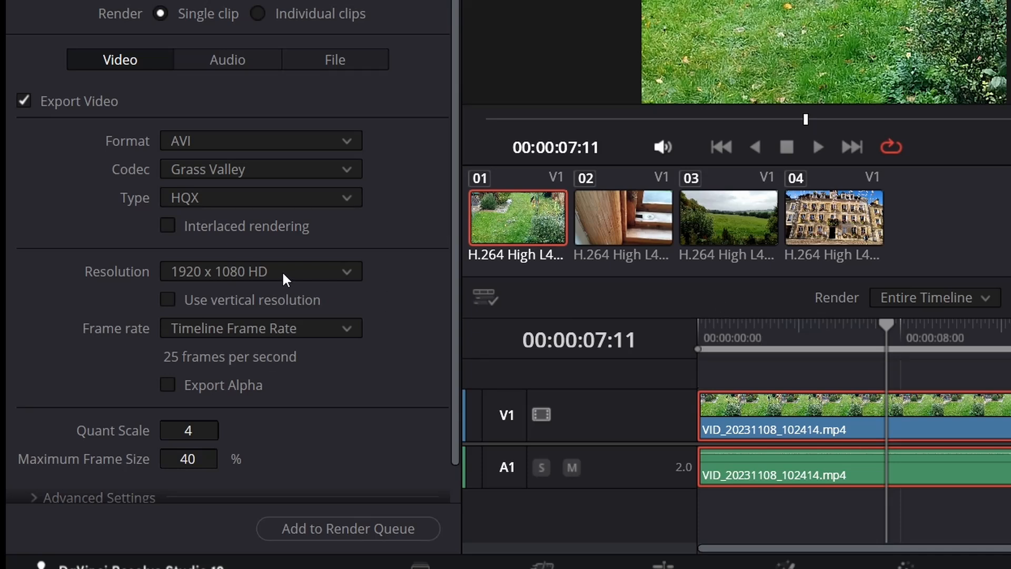
left_click(167, 225)
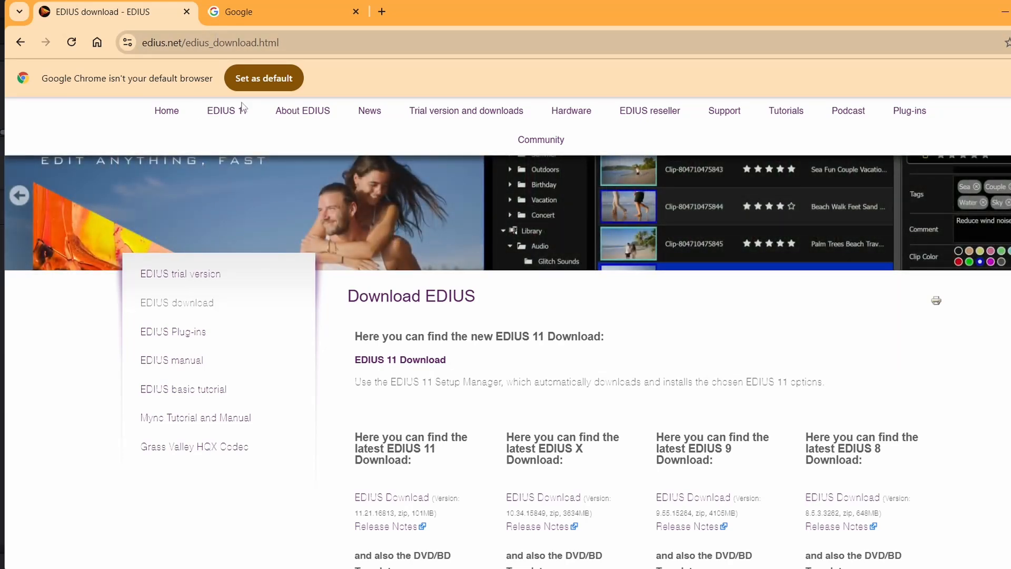
Step: View the Grass Valley HQX Codec download page on the EDIUS site in the browser, and return to DaVinci Resolve
left_click(201, 448)
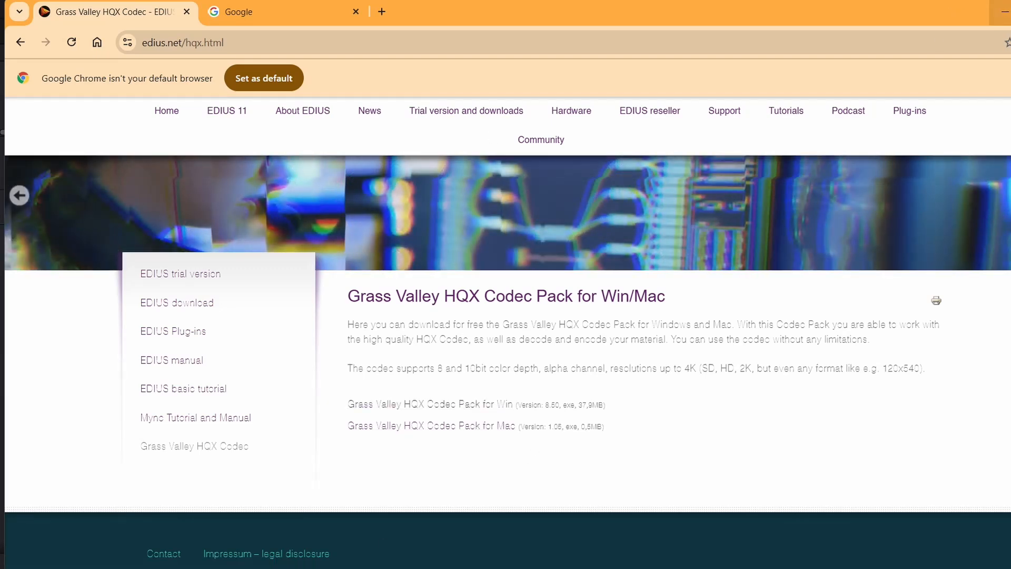
left_click(1002, 12)
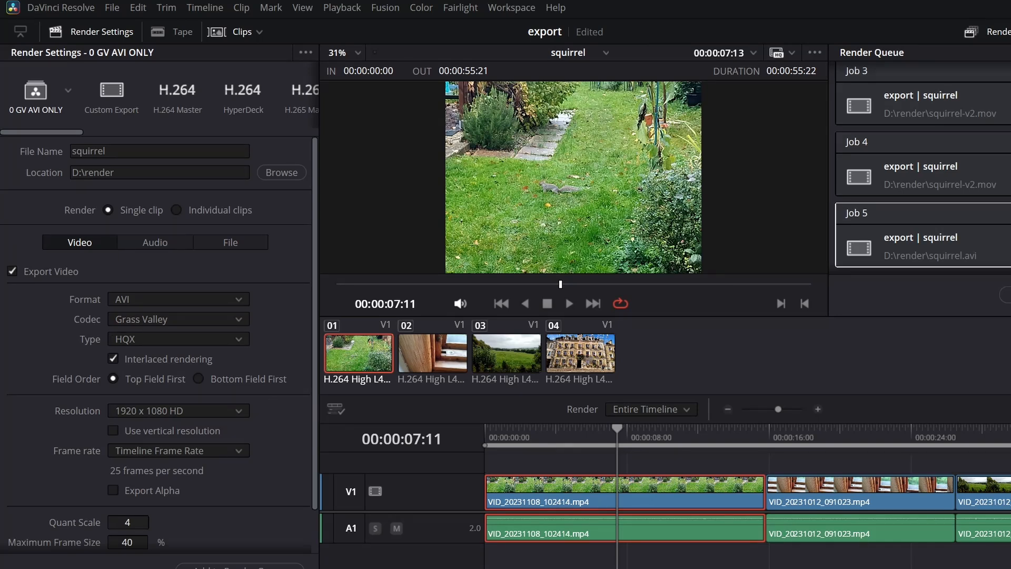
Step: Open Render in Place for the first clip on the edit timeline and try AVI as its format
key("shift+4")
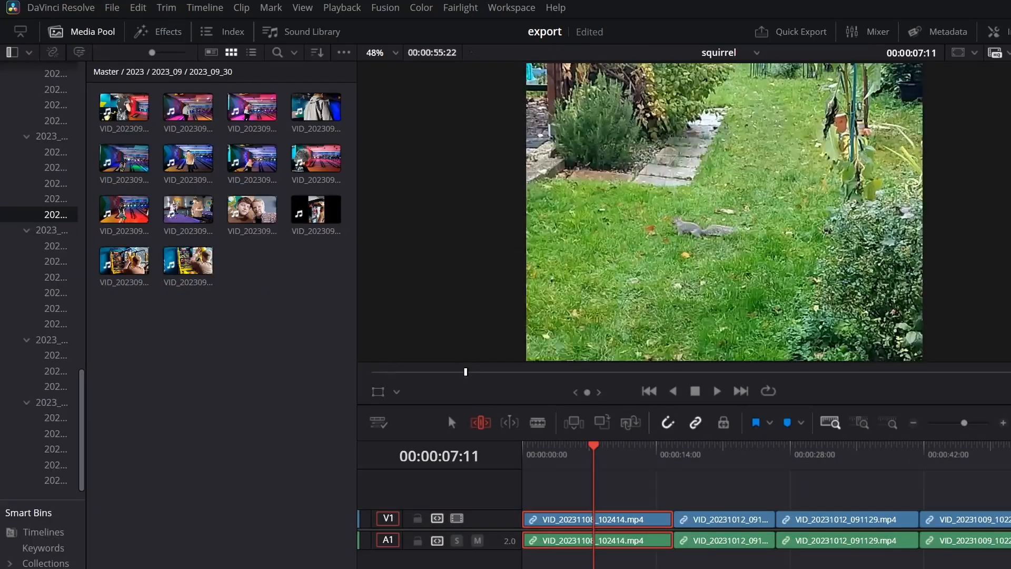
right_click(590, 525)
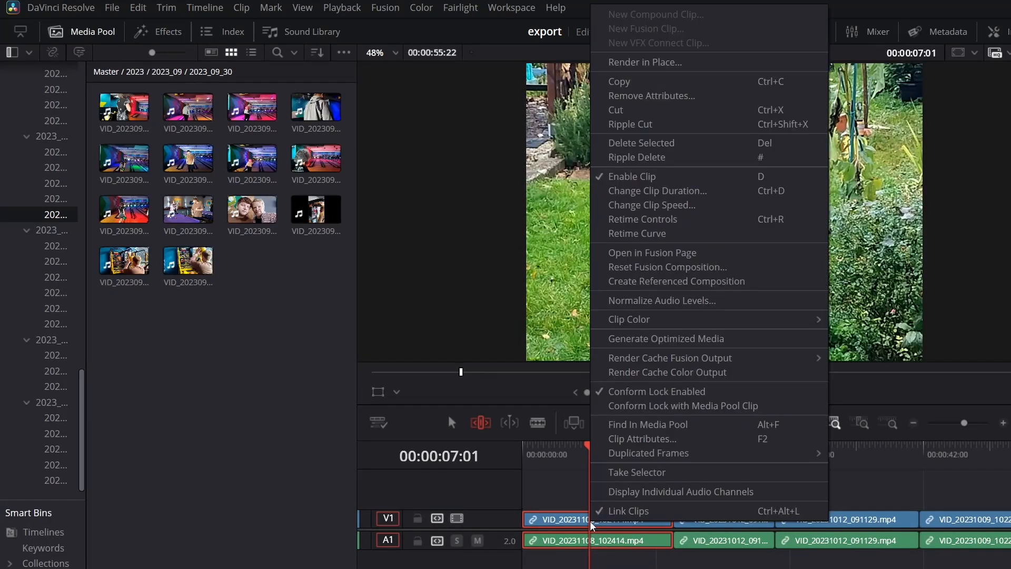
left_click(646, 63)
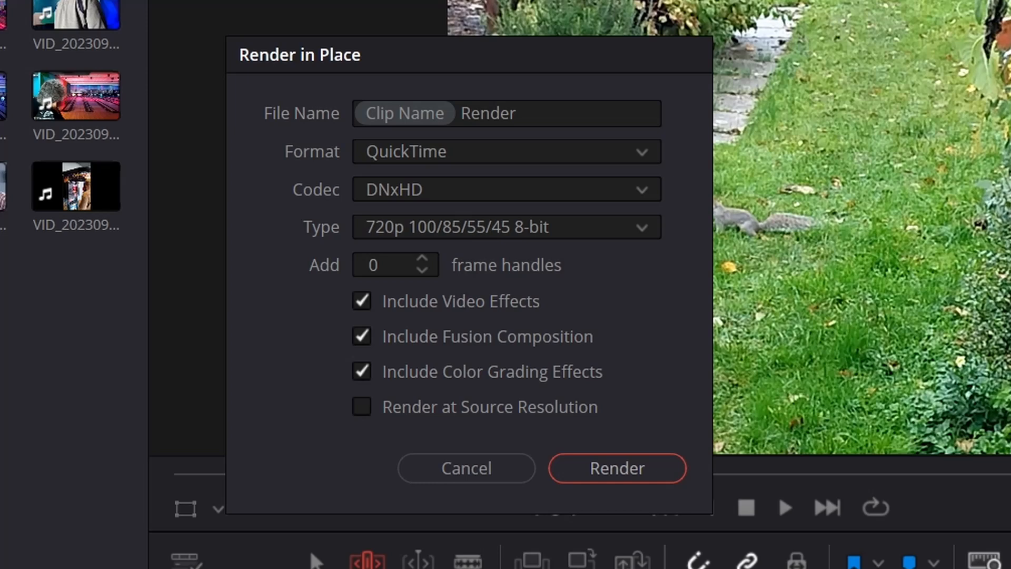
left_click(478, 153)
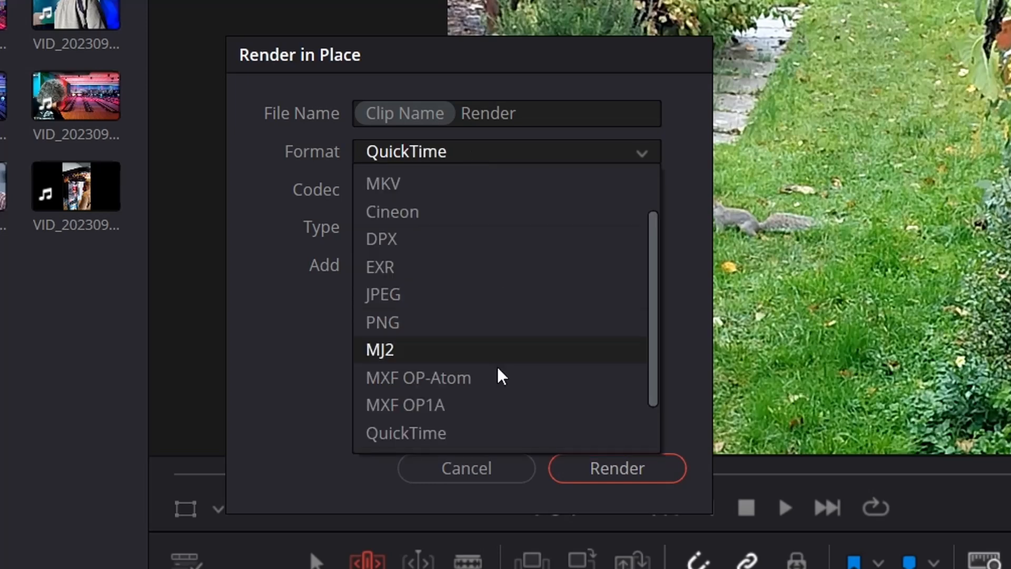
scroll(500, 375, "down", 2)
scroll(415, 224, "up", 2)
left_click(396, 176)
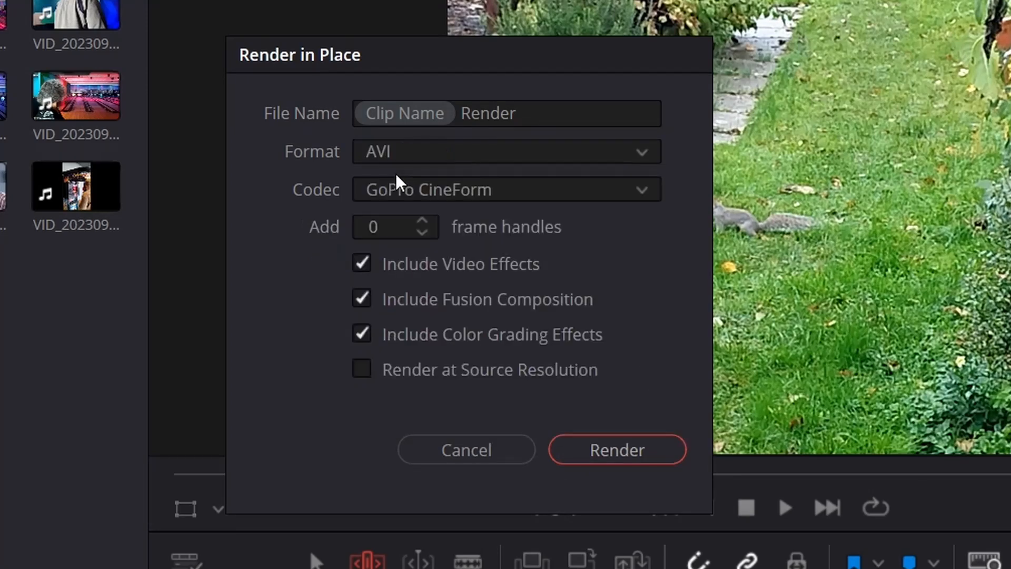
Step: Try the Grass Valley codec with the HQX type for Render in Place, and cancel without rendering
left_click(444, 192)
left_click(431, 249)
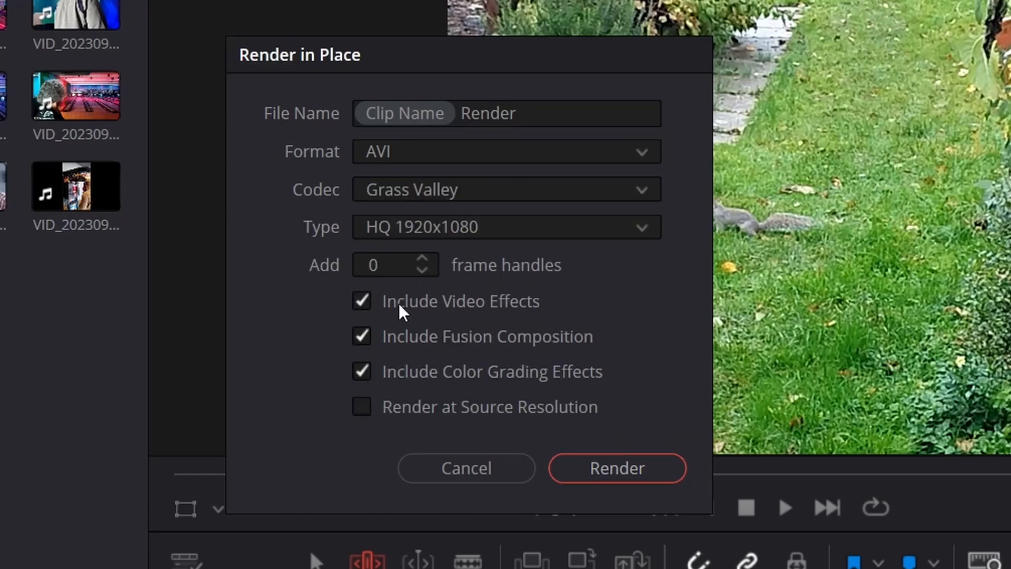
left_click(441, 238)
left_click(408, 481)
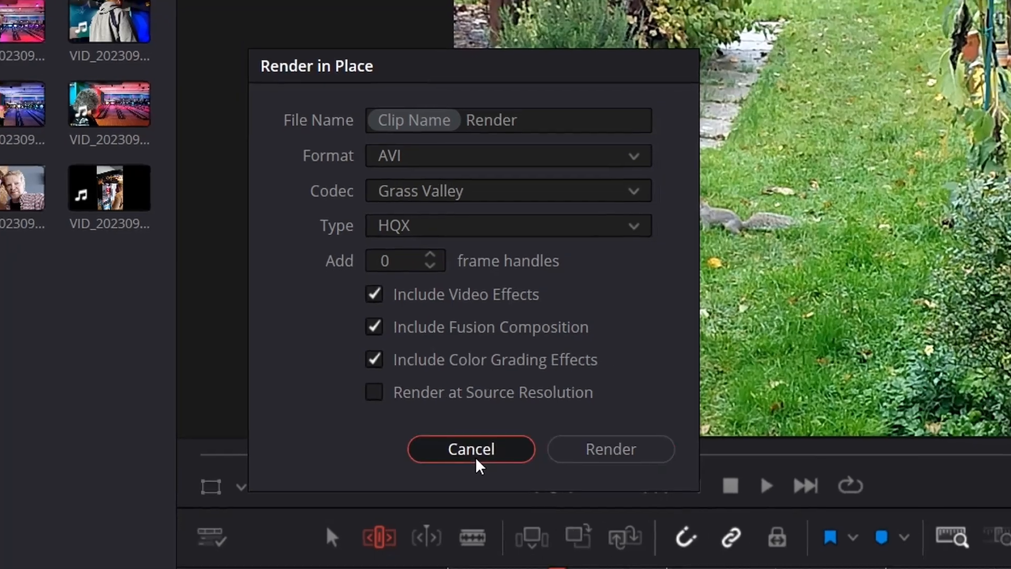
left_click(467, 470)
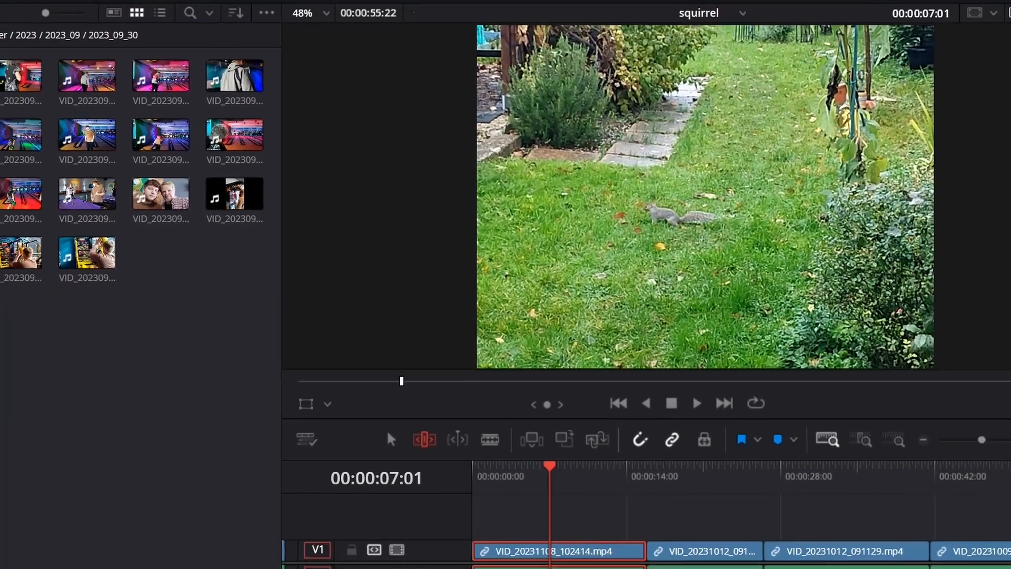
Step: Mask the squirrel in the first clip with Magic Mask object strokes on the Color page, and track the mask forward and backward
left_click(584, 558)
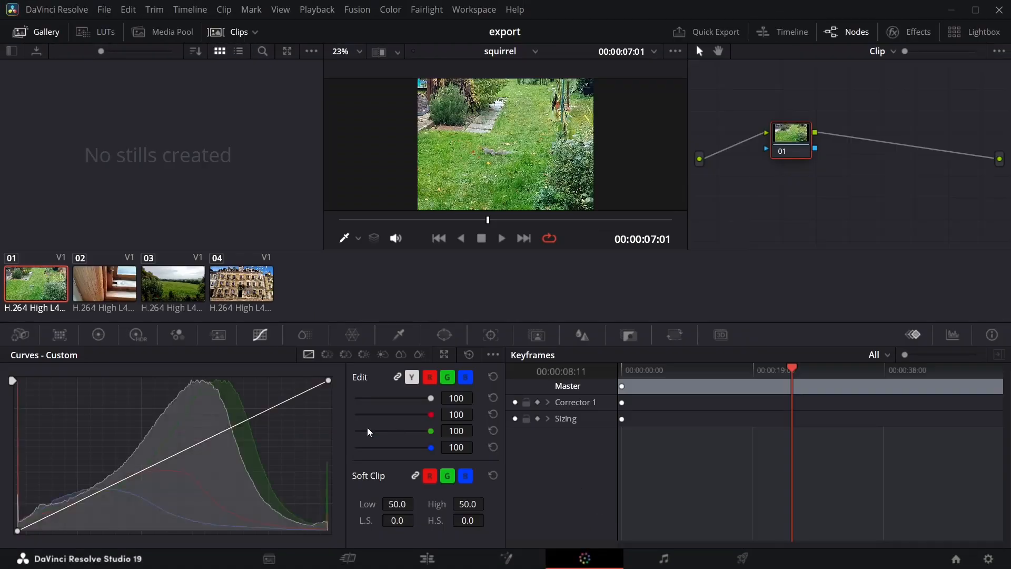
left_click(534, 335)
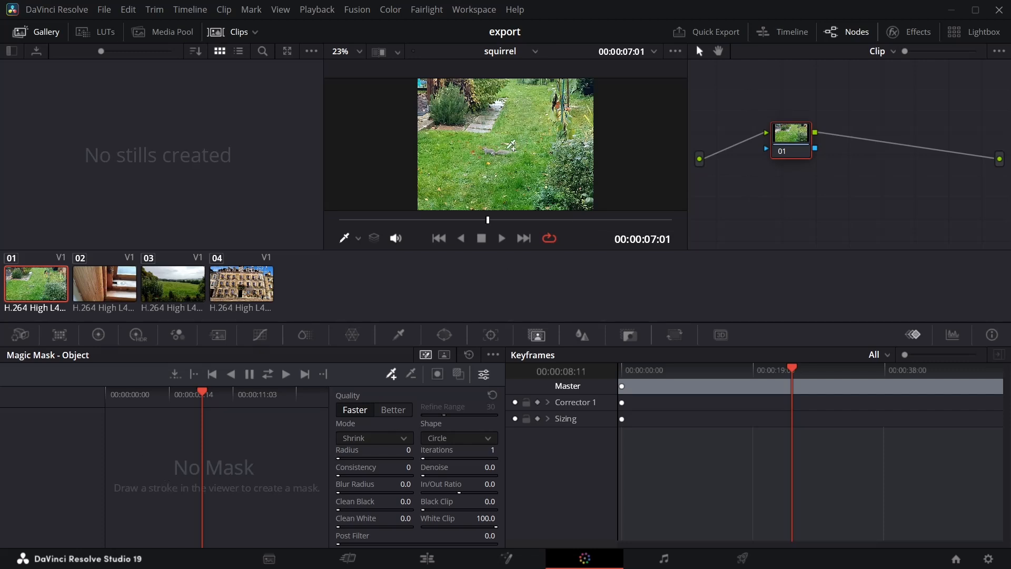
left_click_drag(495, 151, 505, 152)
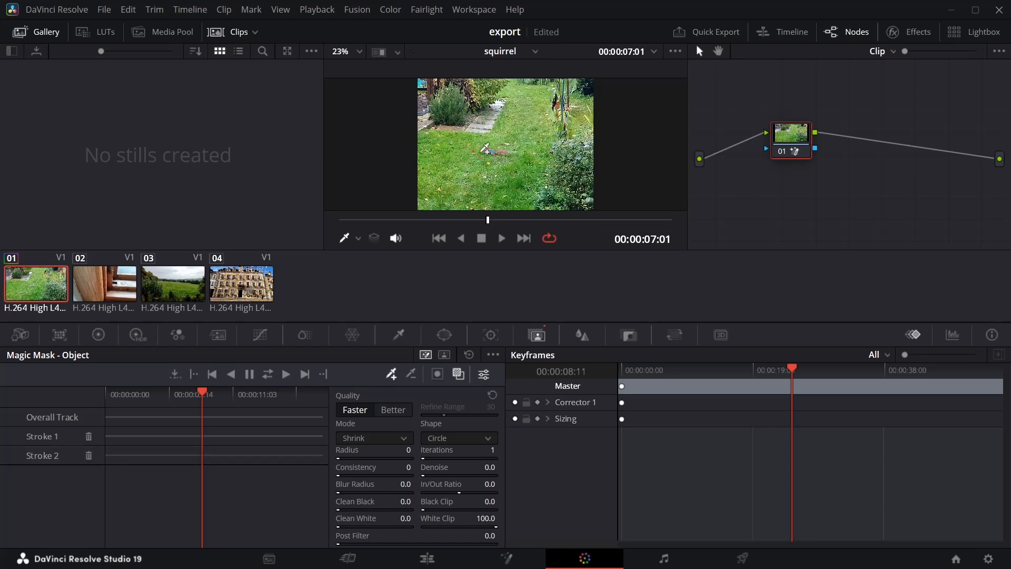
scroll(493, 153, "up", 3)
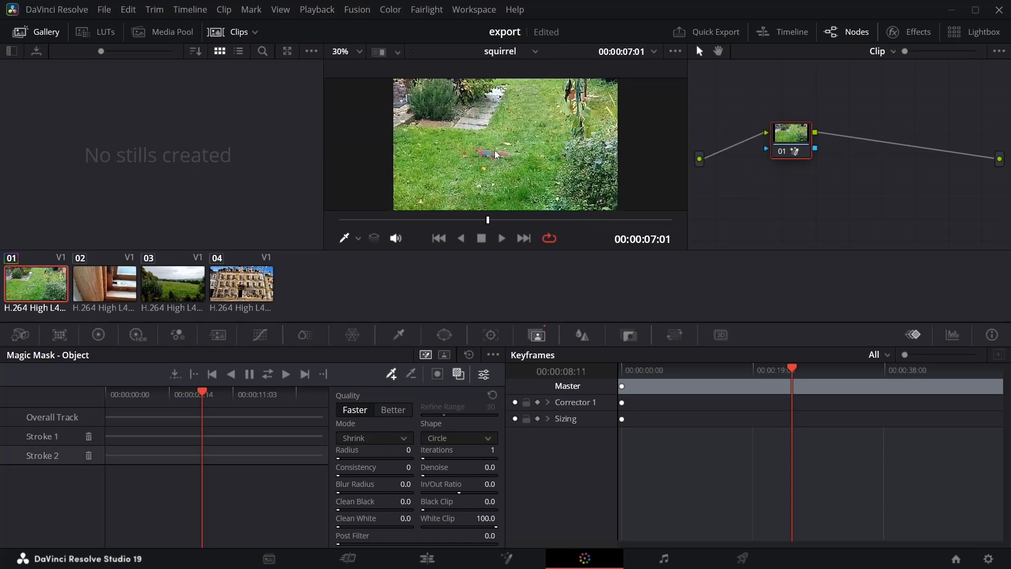
scroll(496, 154, "up", 4)
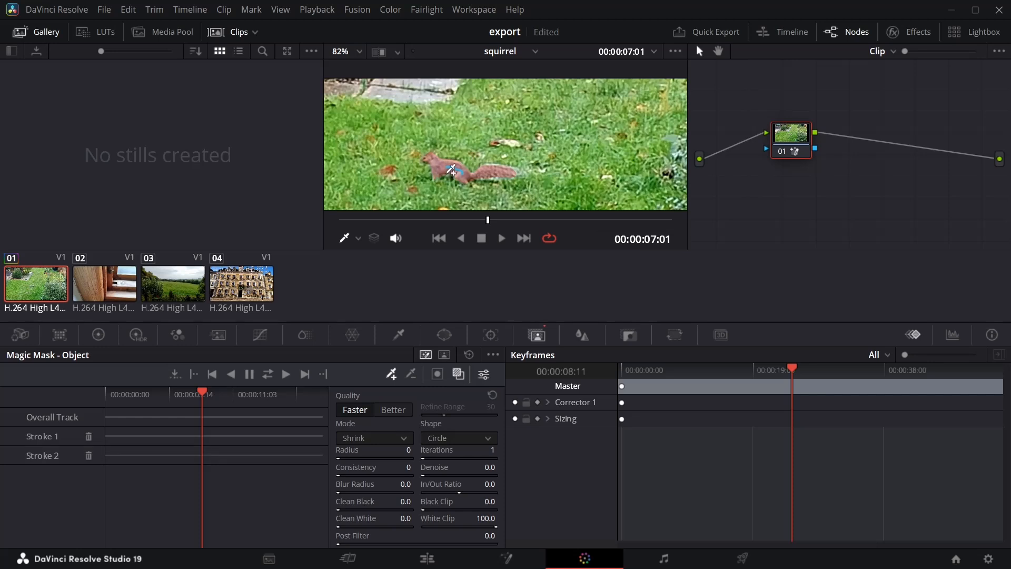
left_click(269, 376)
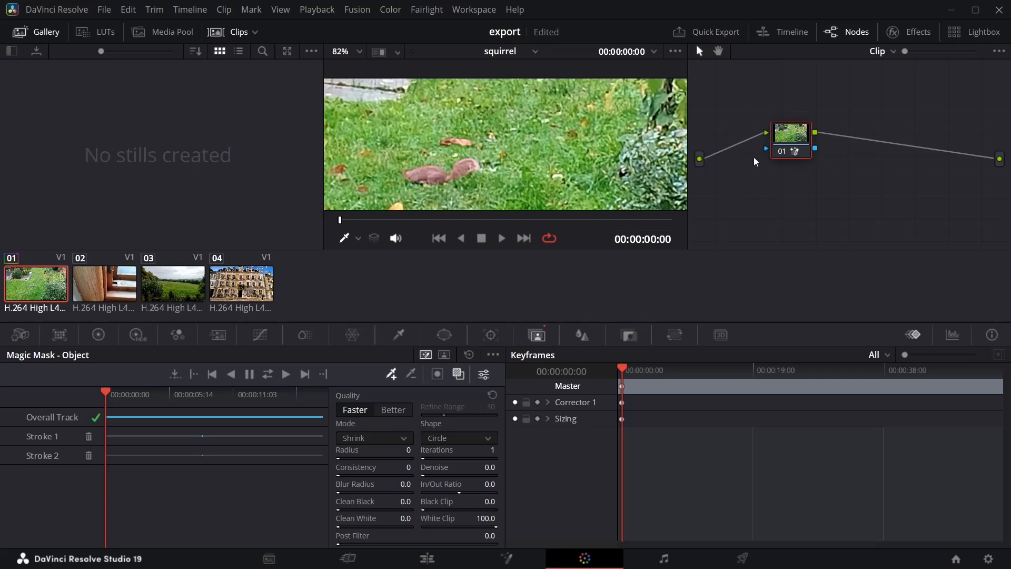
Step: Add an alpha output to the node graph, connect node 01's alpha to it, and check the squirrel cutout with the mask overlay off
right_click(771, 193)
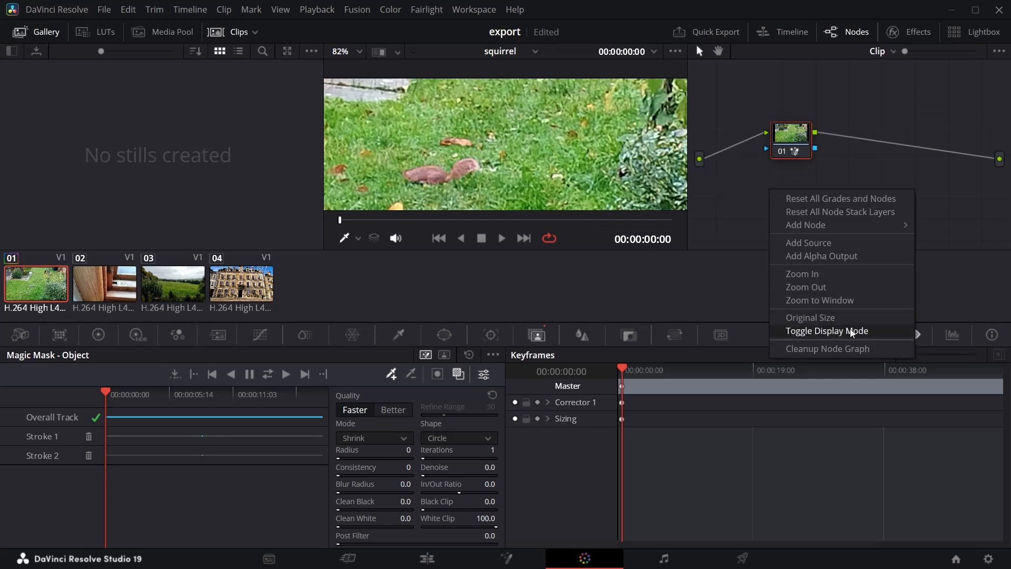
left_click(843, 257)
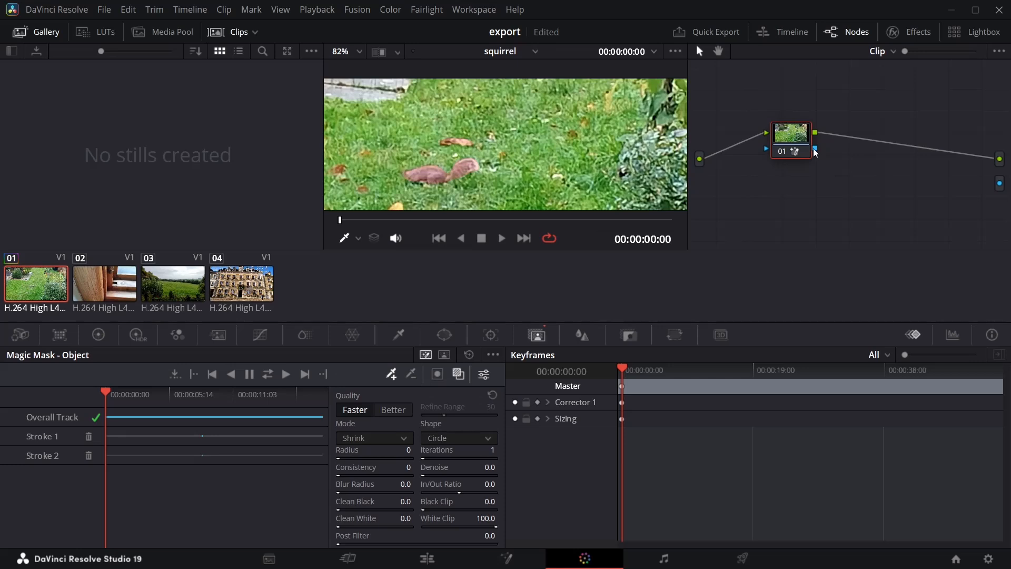
left_click_drag(815, 149, 999, 183)
left_click(458, 374)
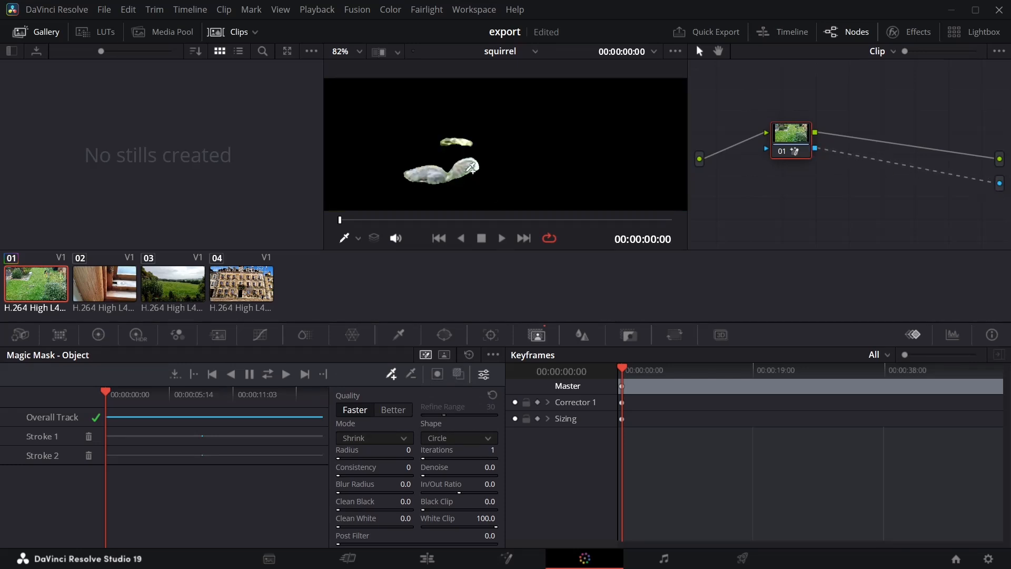
left_click_drag(352, 226, 379, 220)
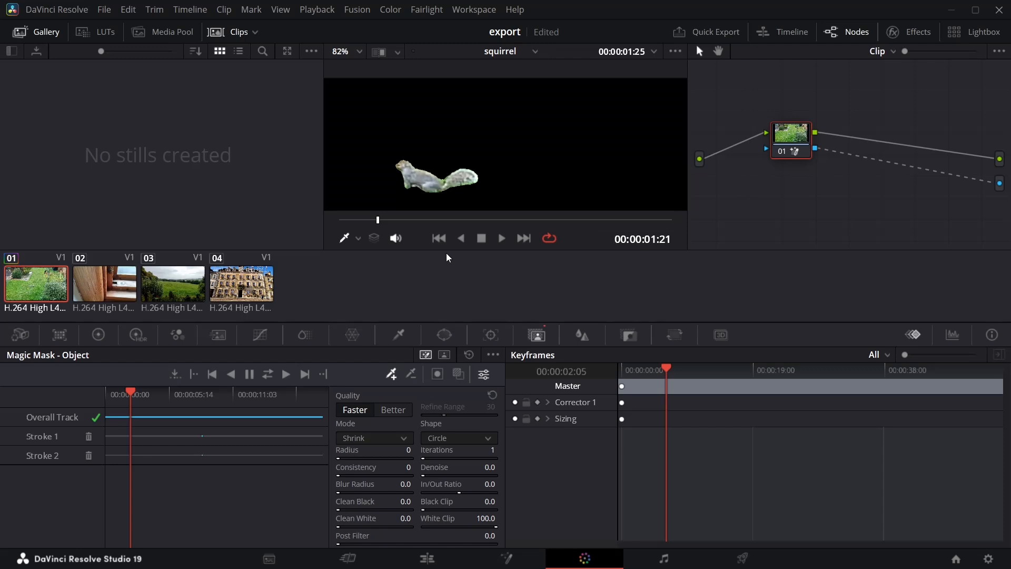
Step: On the edit page, open the 2023_12 bin and try to render the squirrel clip in place as AVI, Grass Valley HQX
left_click(440, 559)
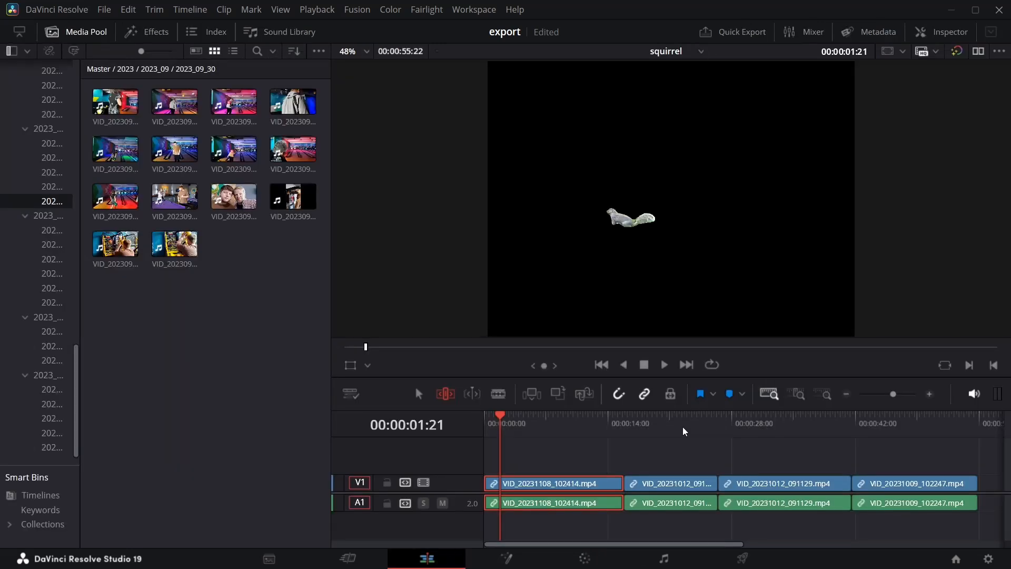
left_click(48, 375)
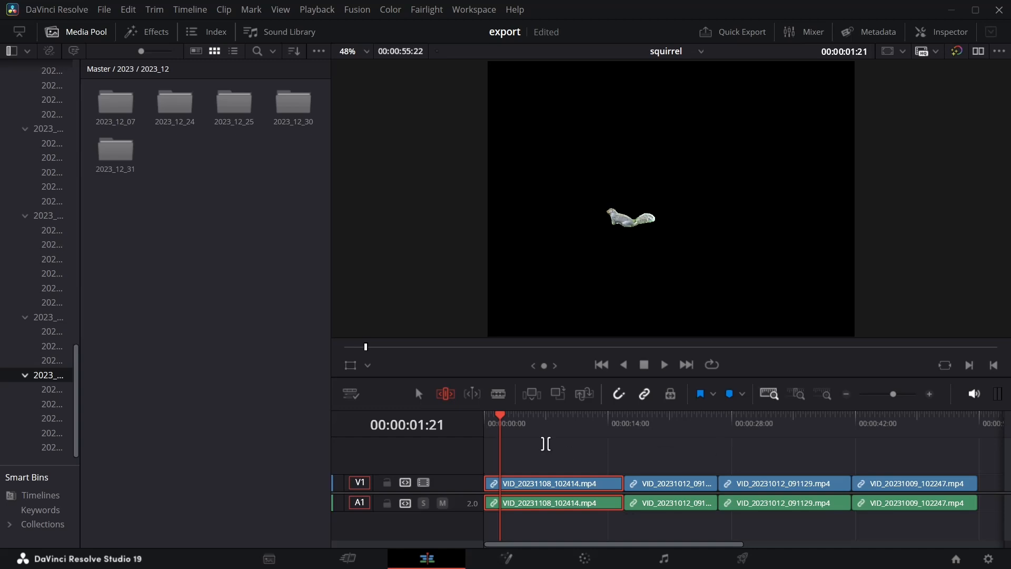
left_click(534, 419)
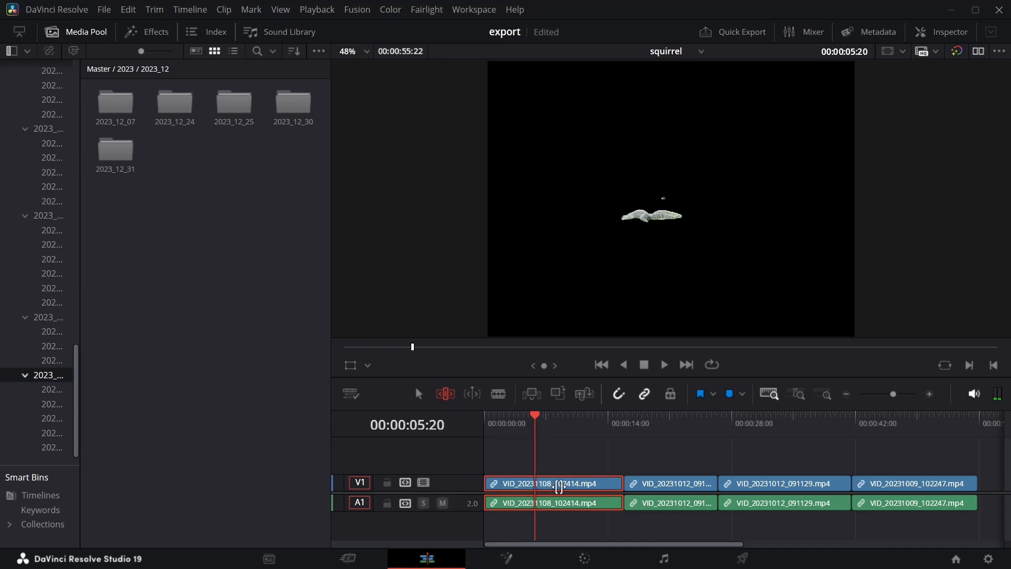
right_click(560, 487)
left_click(625, 60)
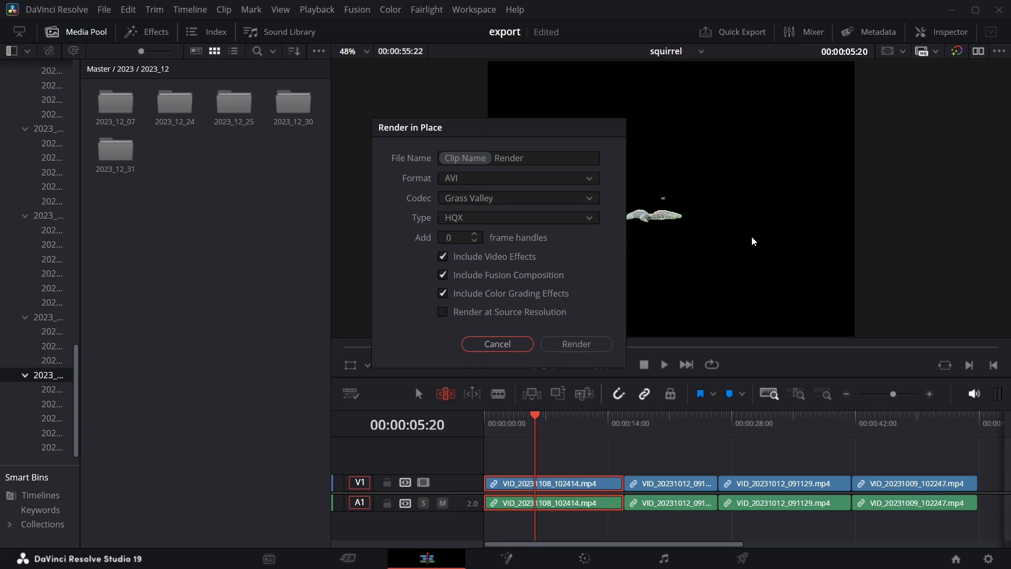
left_click_drag(509, 127, 369, 134)
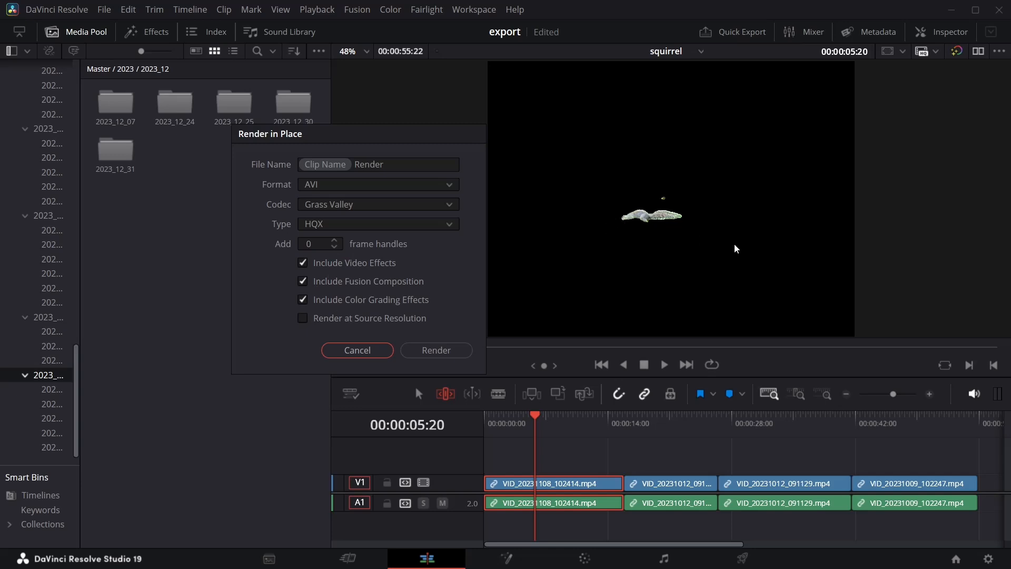
left_click(442, 350)
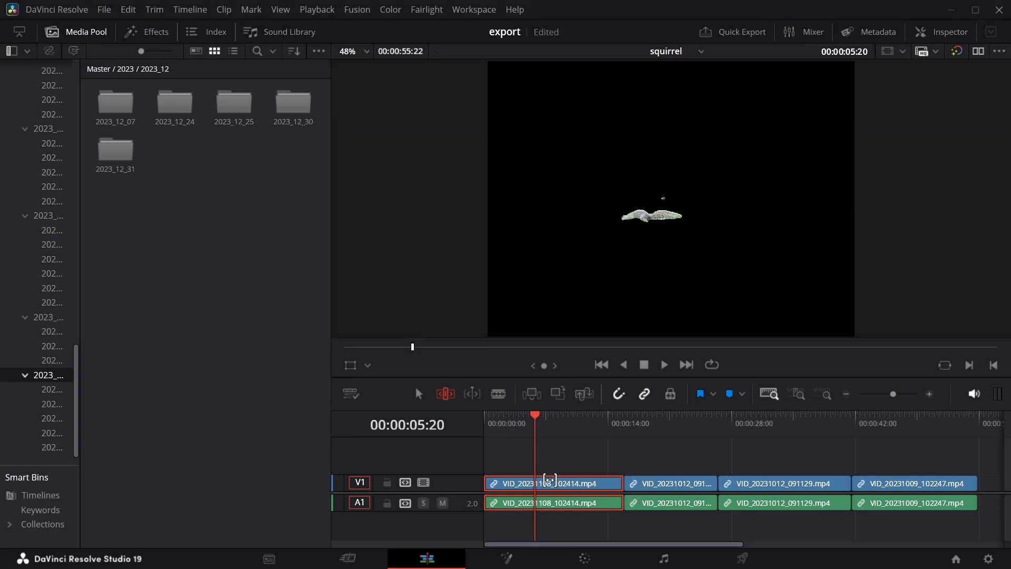
Step: Move the masked squirrel clip onto V2 overlapping the second clip, and render it in place as AVI with Grass Valley HQX
left_click_drag(563, 475, 657, 465)
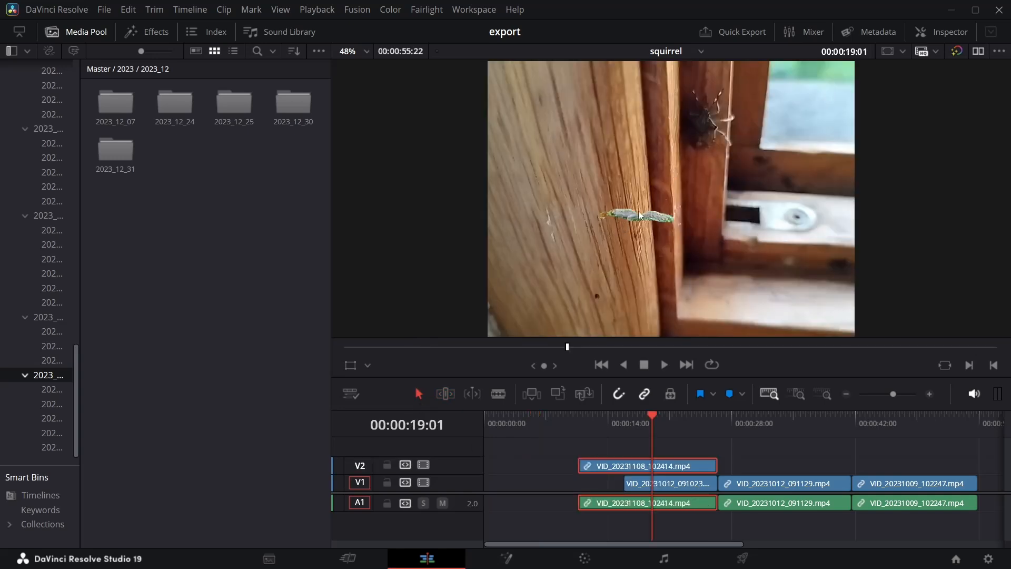
right_click(668, 465)
left_click(719, 54)
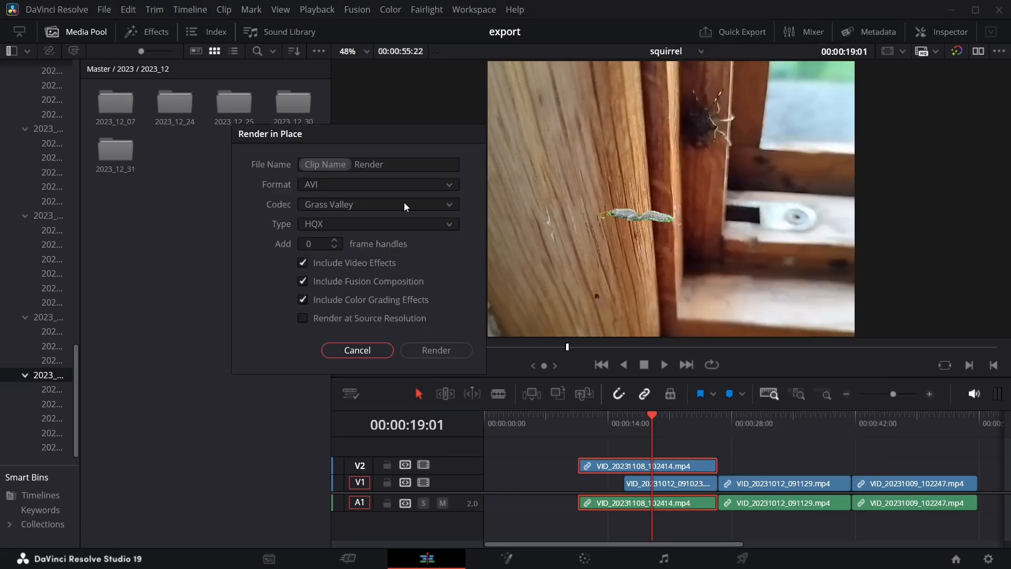
mouse_move(654, 424)
left_mouse_down()
mouse_move(633, 429)
mouse_move(659, 431)
left_mouse_up()
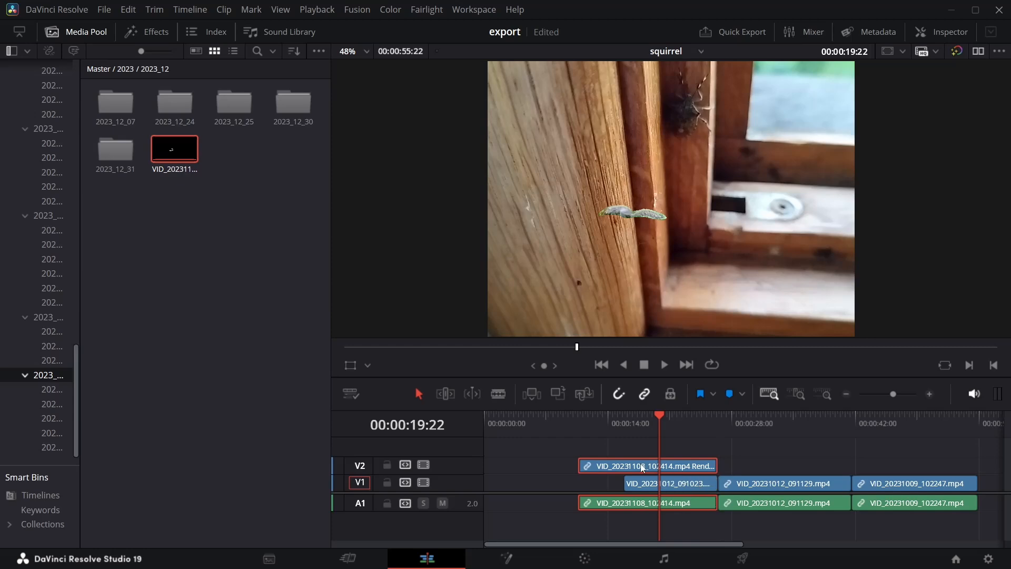
Step: Check the Decompose to Original option for the rendered squirrel clip, and move the clip back to the start of V1
right_click(641, 463)
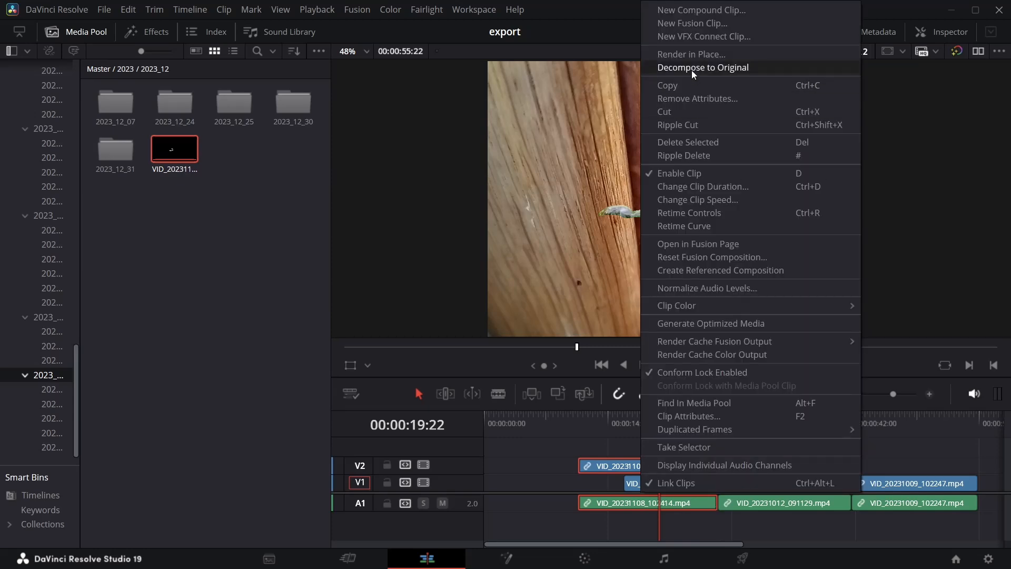
left_click(632, 465)
left_click_drag(648, 419, 646, 419)
left_click_drag(662, 465, 568, 490)
left_click(554, 420)
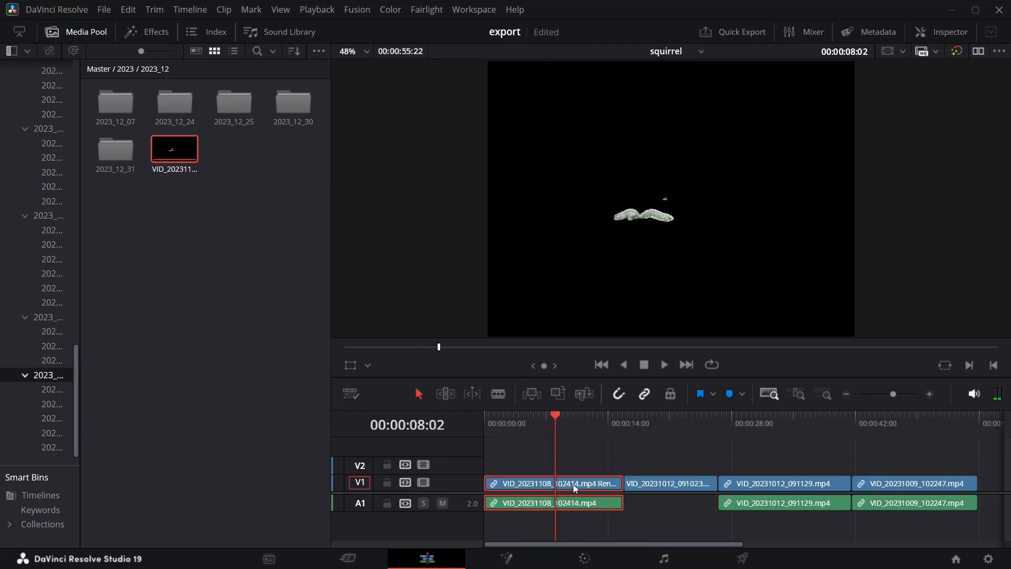
Step: On the Deliver page, set the export to MP4 with the H.264 codec and enable Chapters from Markers
left_click(742, 558)
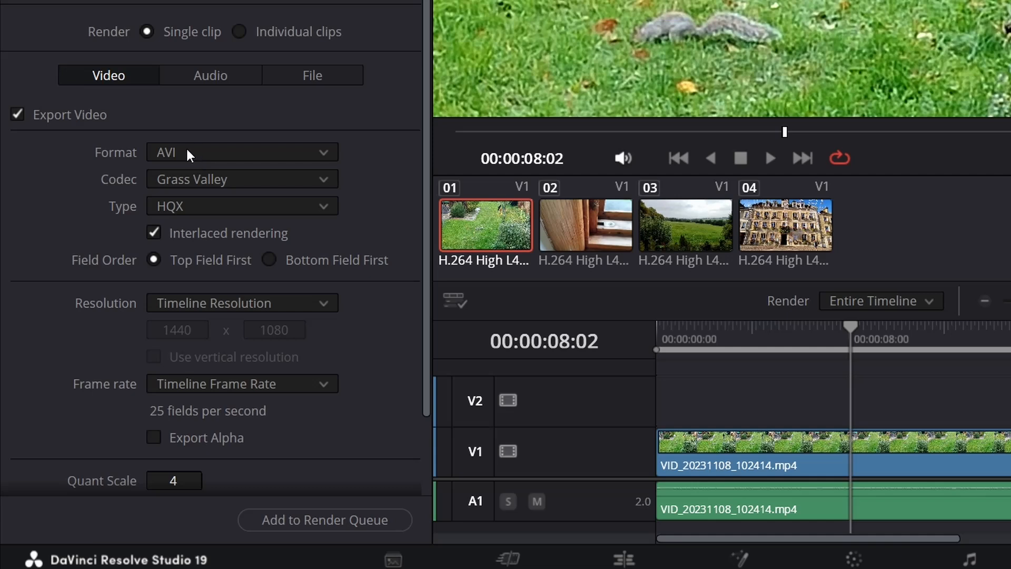
left_click(188, 151)
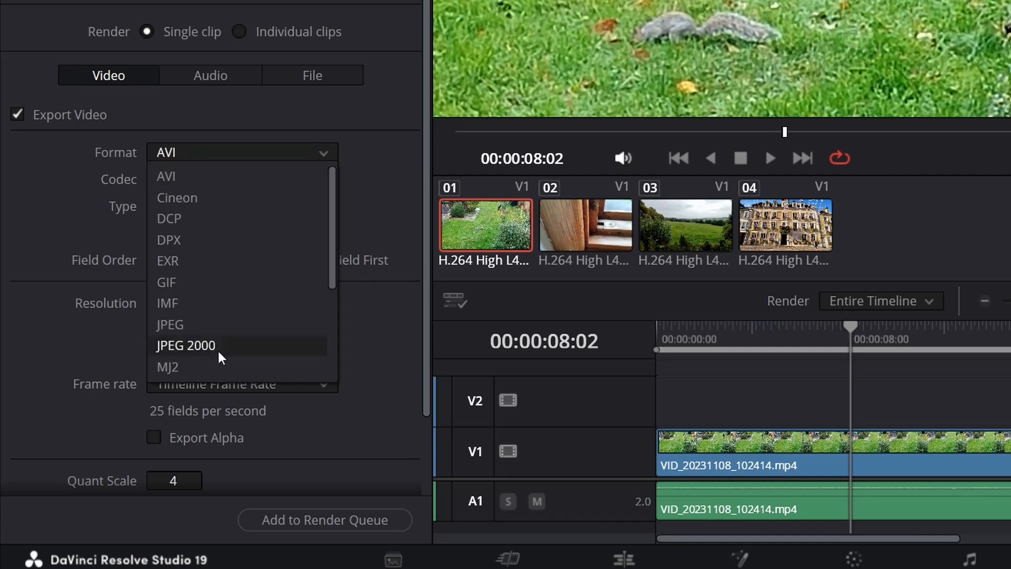
scroll(218, 350, "down", 3)
left_click(215, 256)
left_click(245, 179)
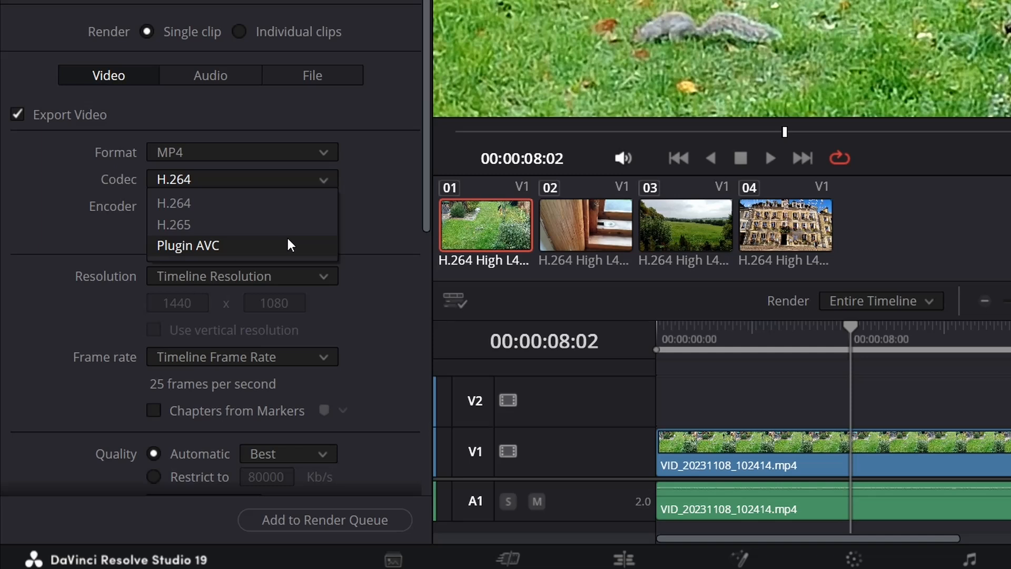
left_click(185, 202)
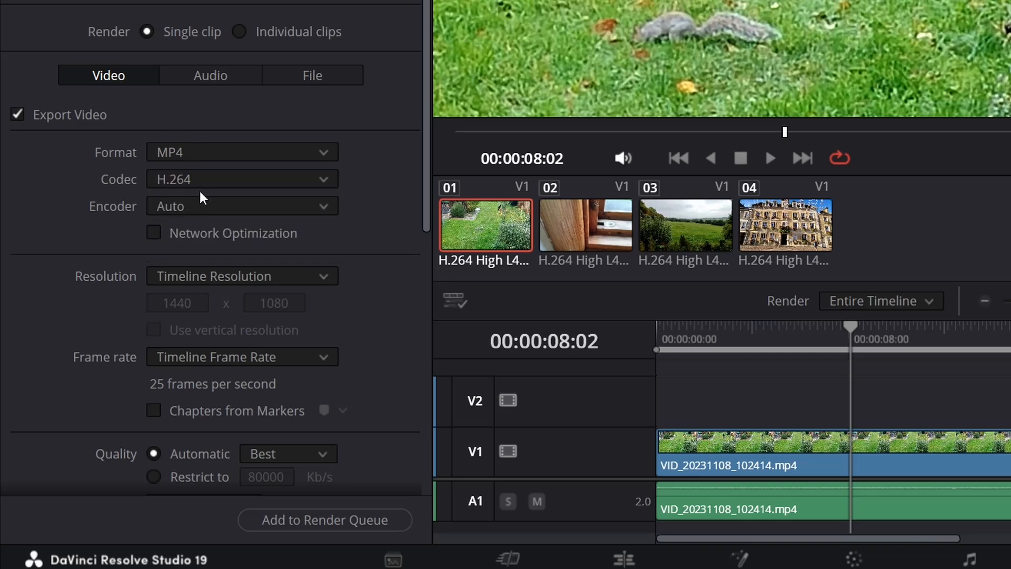
scroll(207, 251, "down", 5)
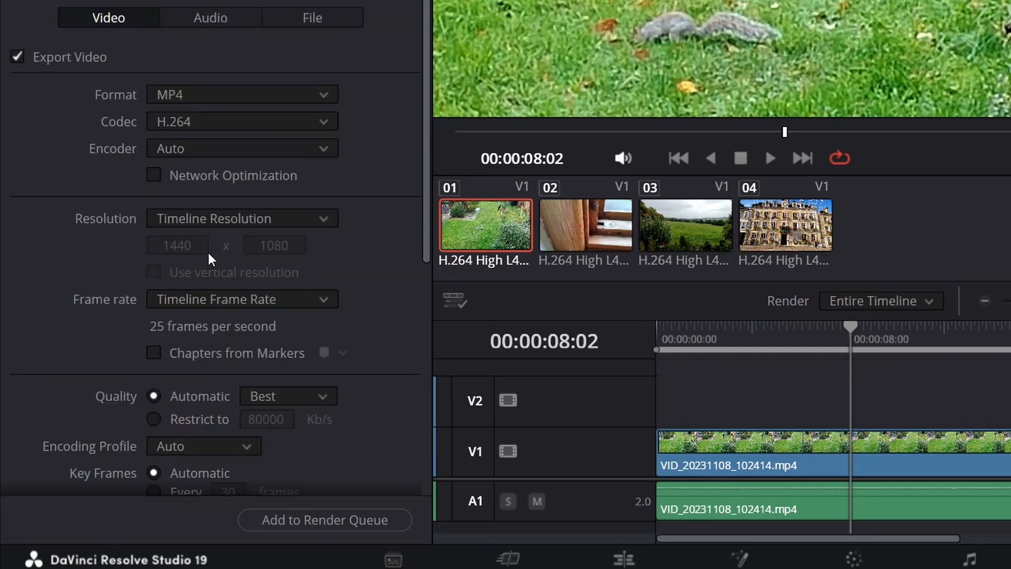
left_click(153, 297)
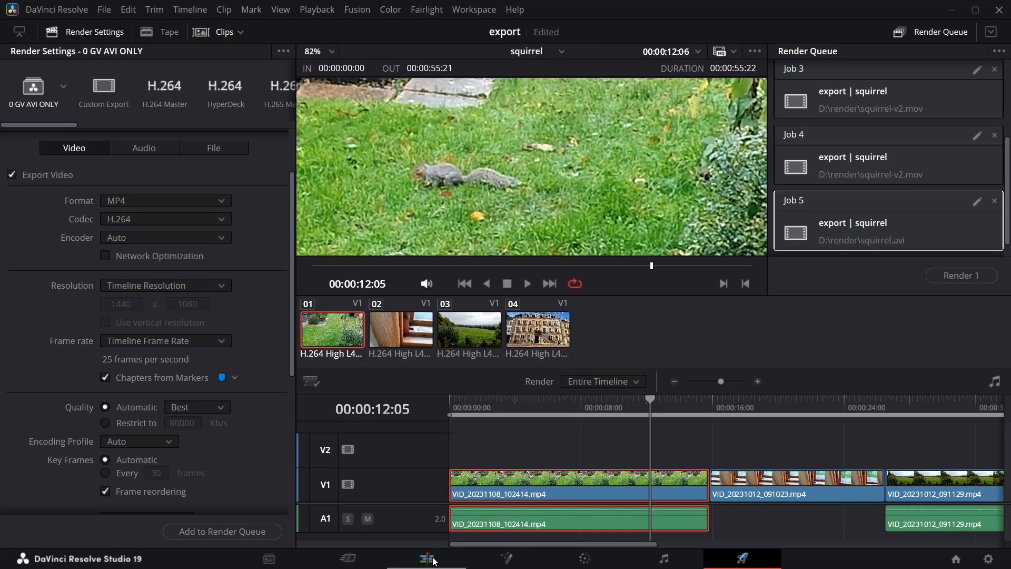
Step: Add three markers to the squirrel timeline on the edit page, at about 14 and 28 seconds and at 00:00:42:18
key("shift+4")
left_click(622, 417)
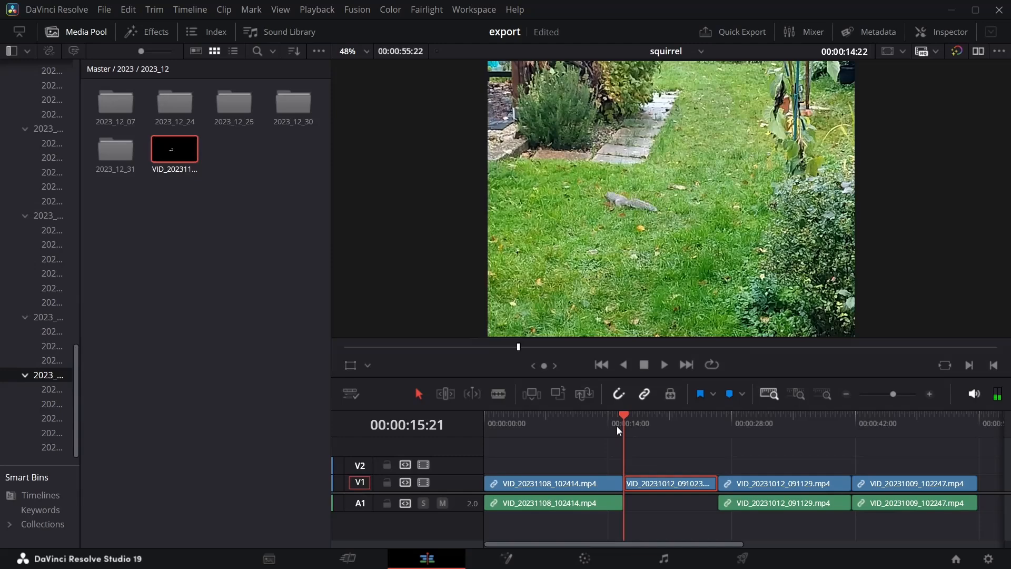
key("shift+Up")
key("shift+Down")
key("shift+Down")
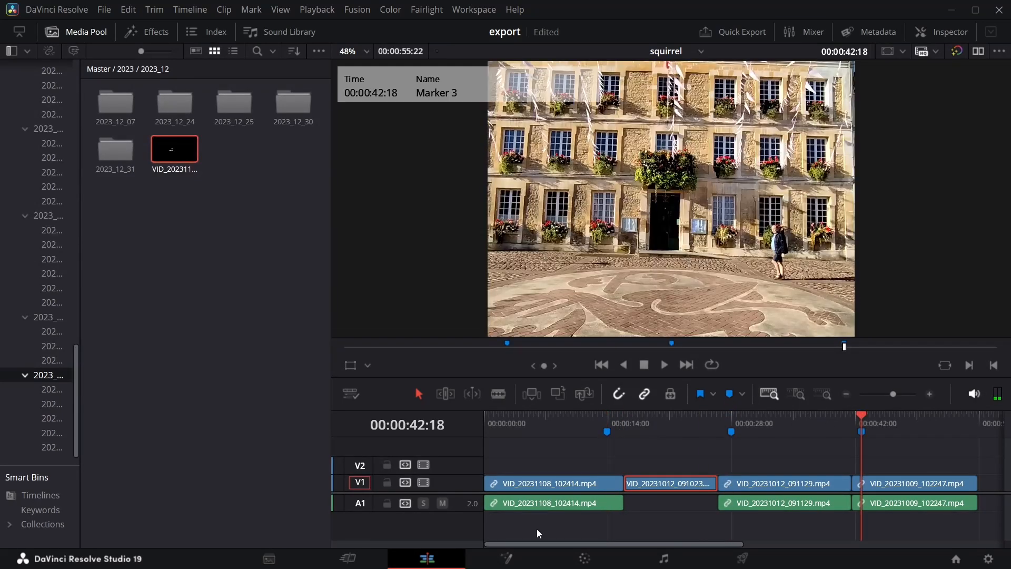
Step: Return to the Deliver page and set the export format to AVI with the Grass Valley codec and HQX type
left_click(709, 564)
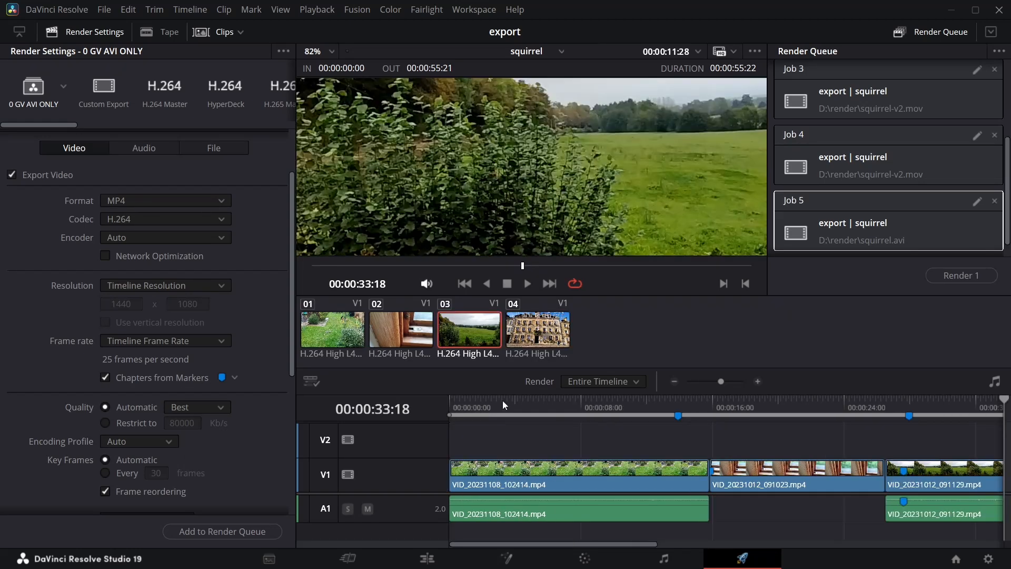
left_click(503, 402)
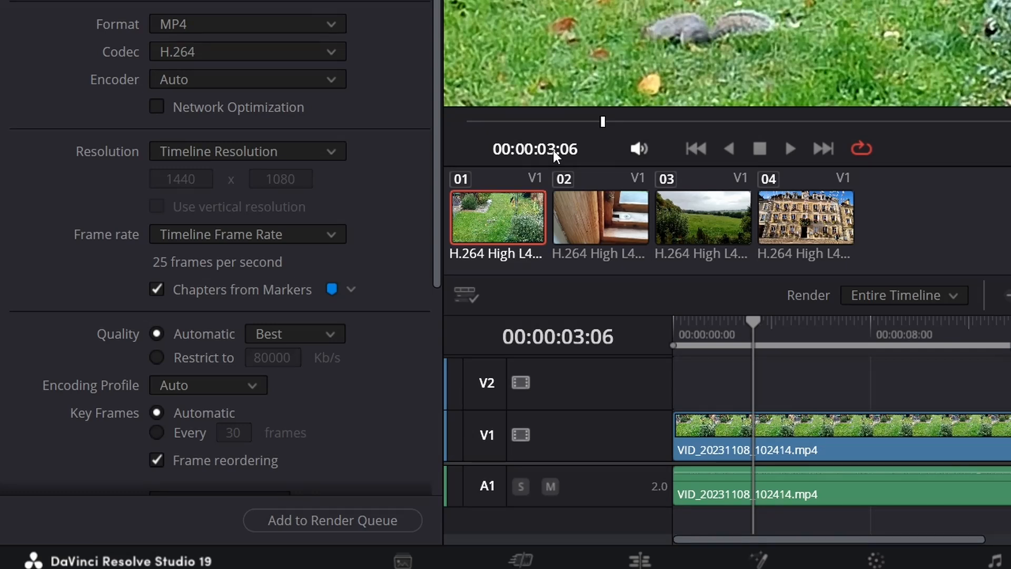
left_click(238, 24)
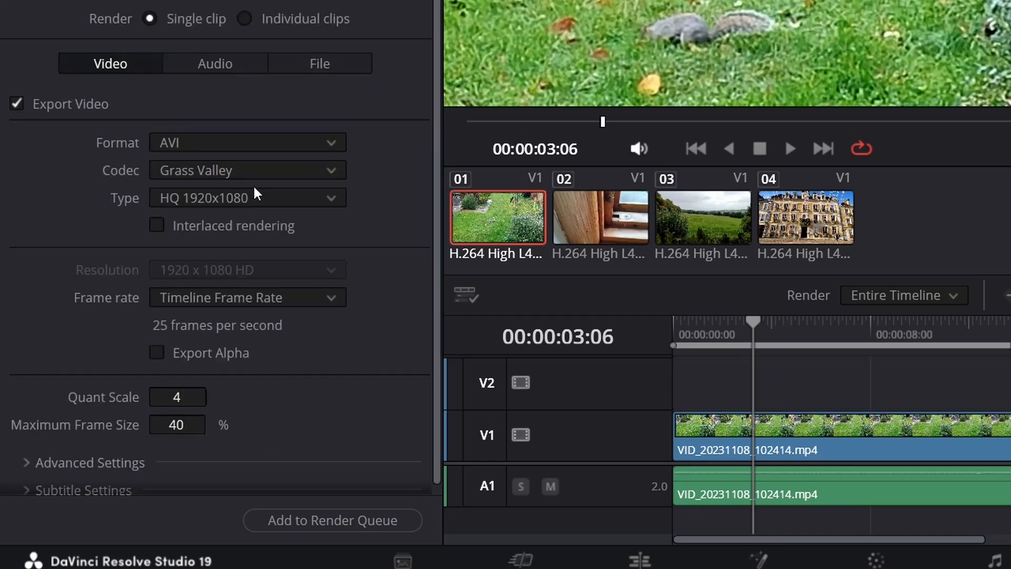
left_click(254, 189)
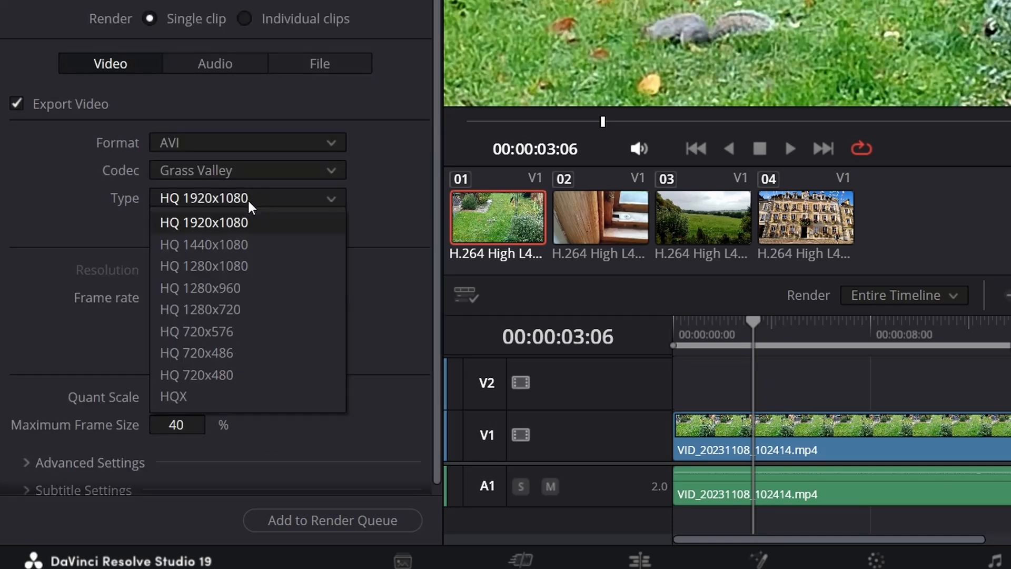
left_click(213, 402)
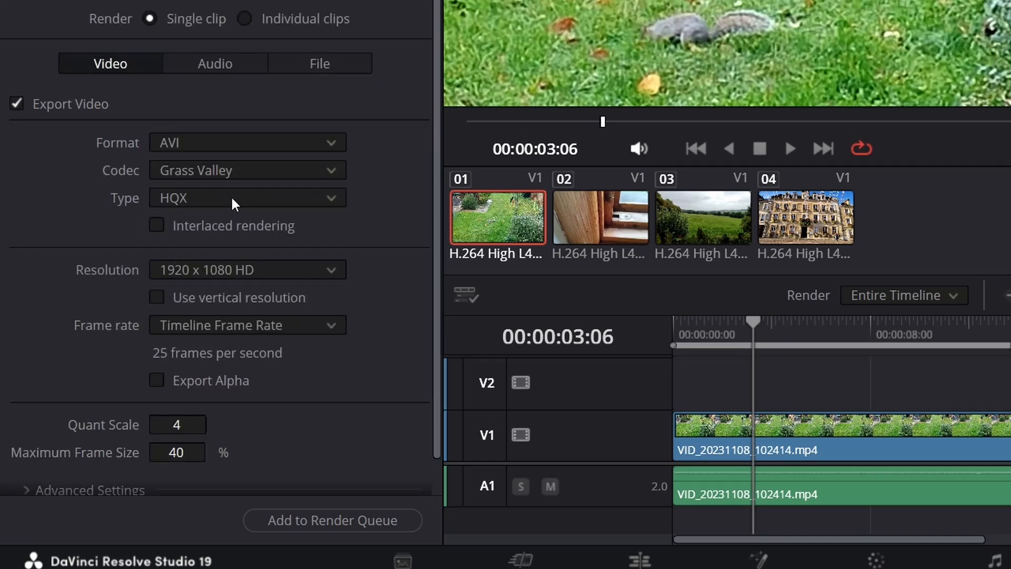
Step: Review the codecs available for the AVI format, leaving Grass Valley selected
left_click(232, 173)
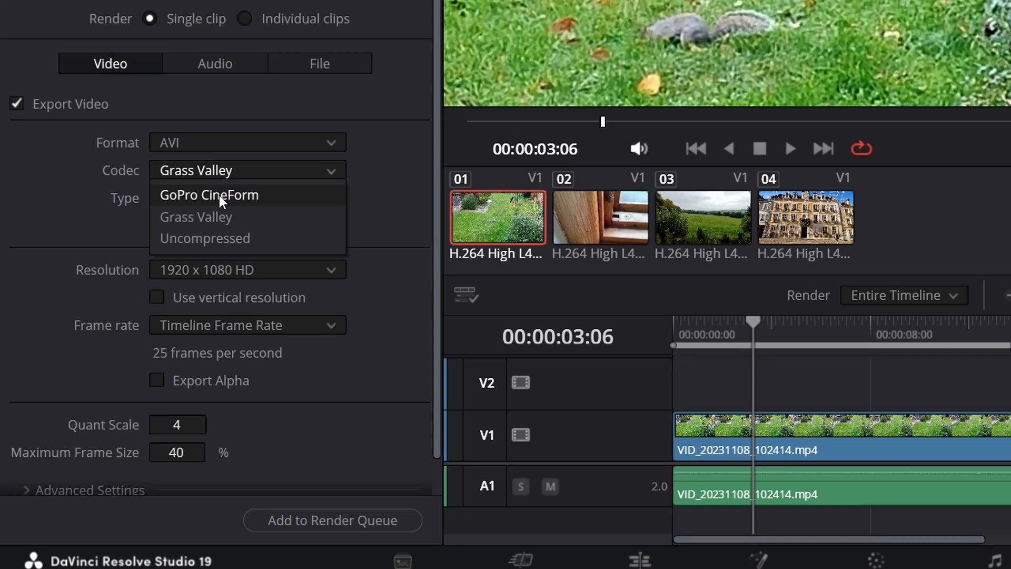
left_click(370, 159)
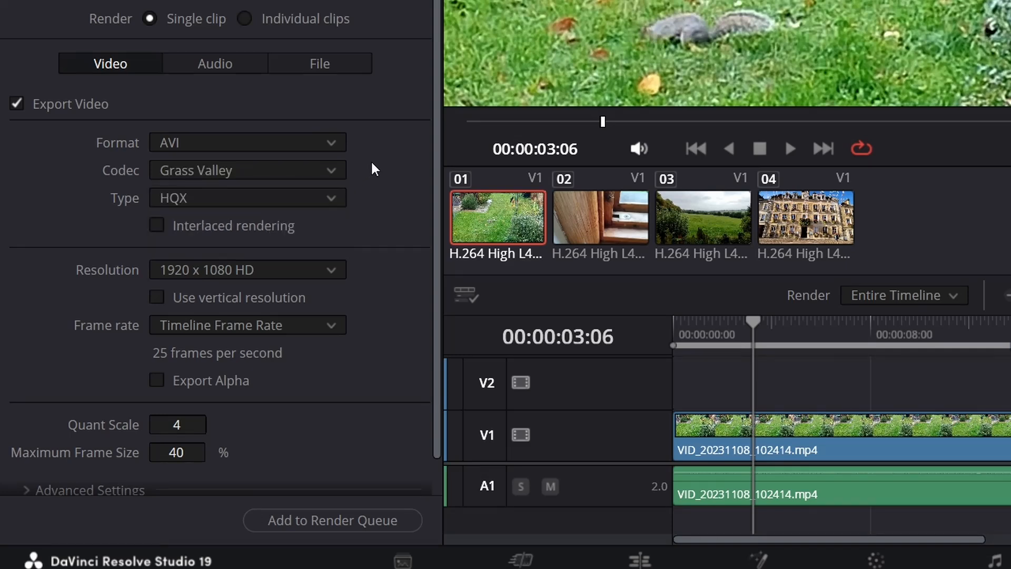
left_click(232, 173)
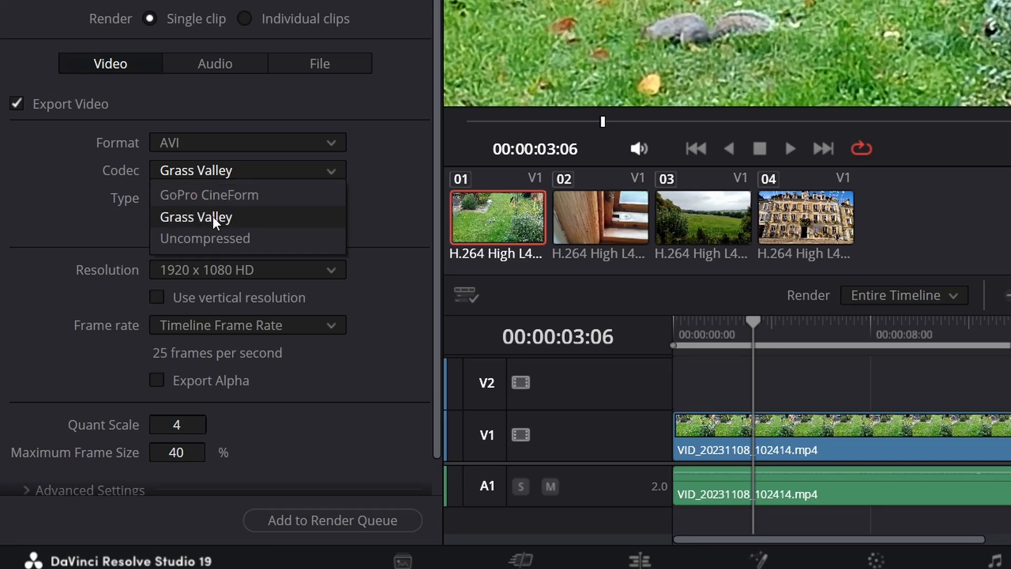
left_click(235, 178)
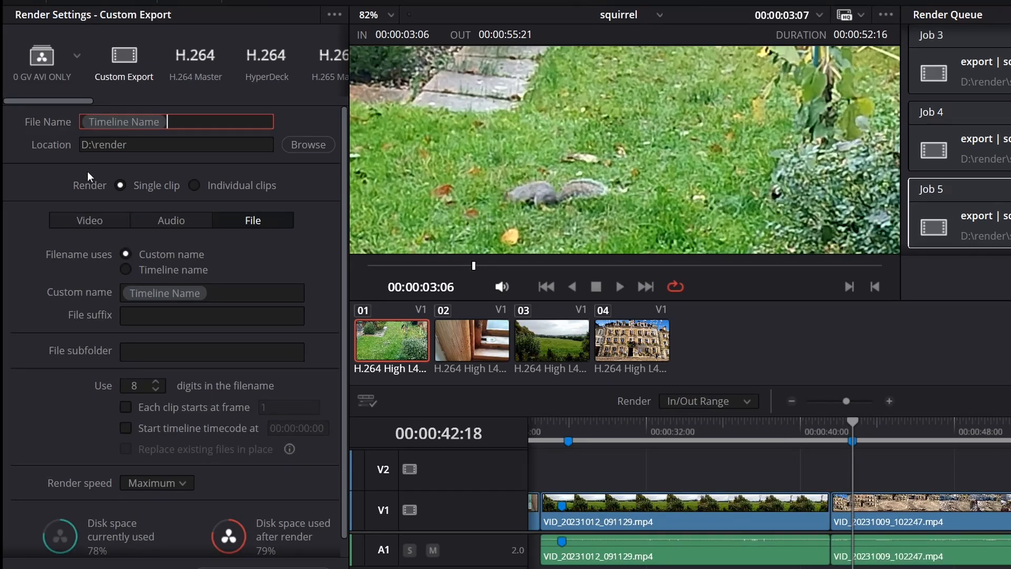
Step: Show the Custom Export video settings and append "-v1" after the Timeline Name tag in the file name
left_click(90, 220)
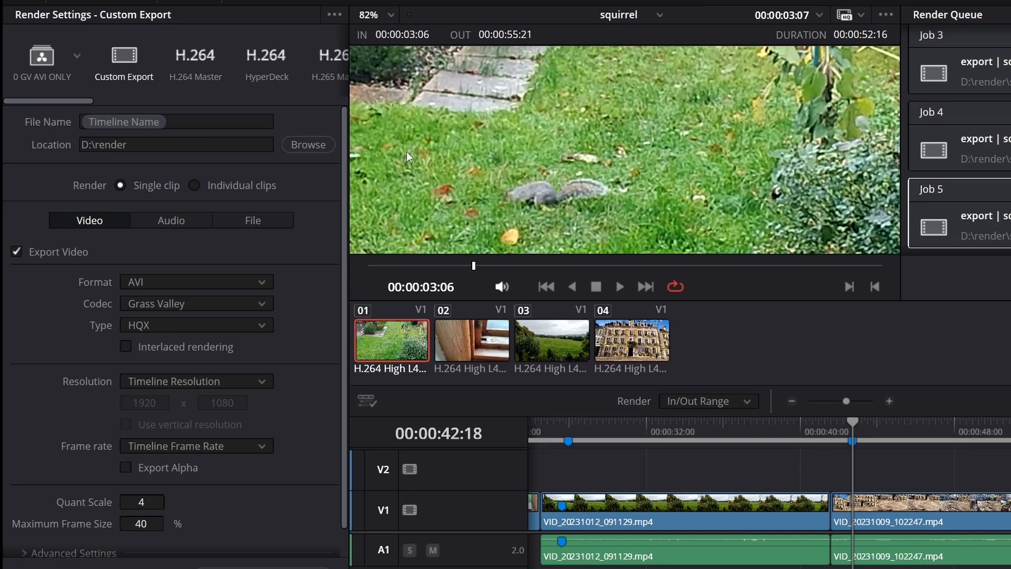
left_click(244, 119)
type("-")
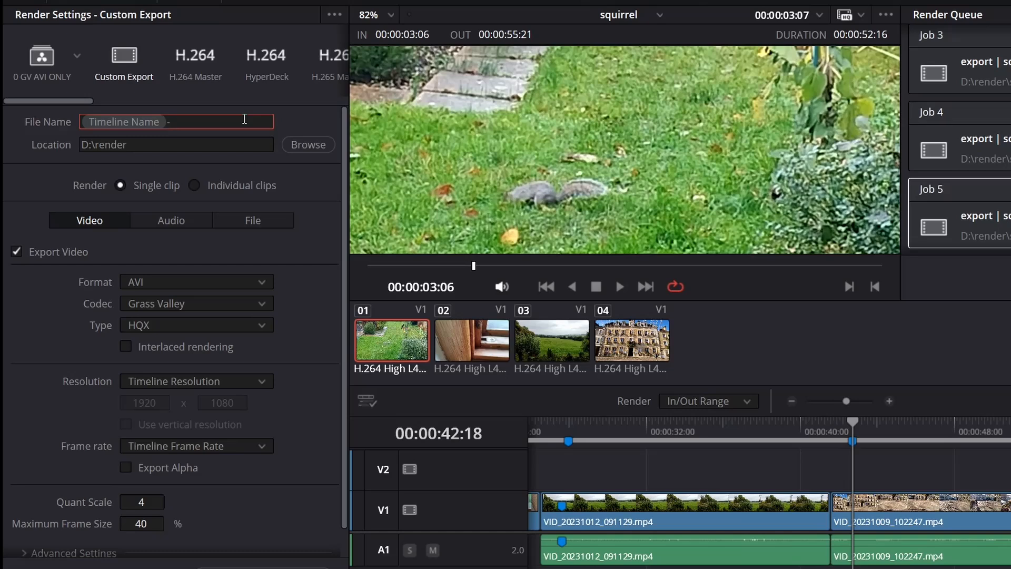
type("v1")
Step: Create an additional video output for the custom export and set output 2's video format to MP4
left_click(334, 15)
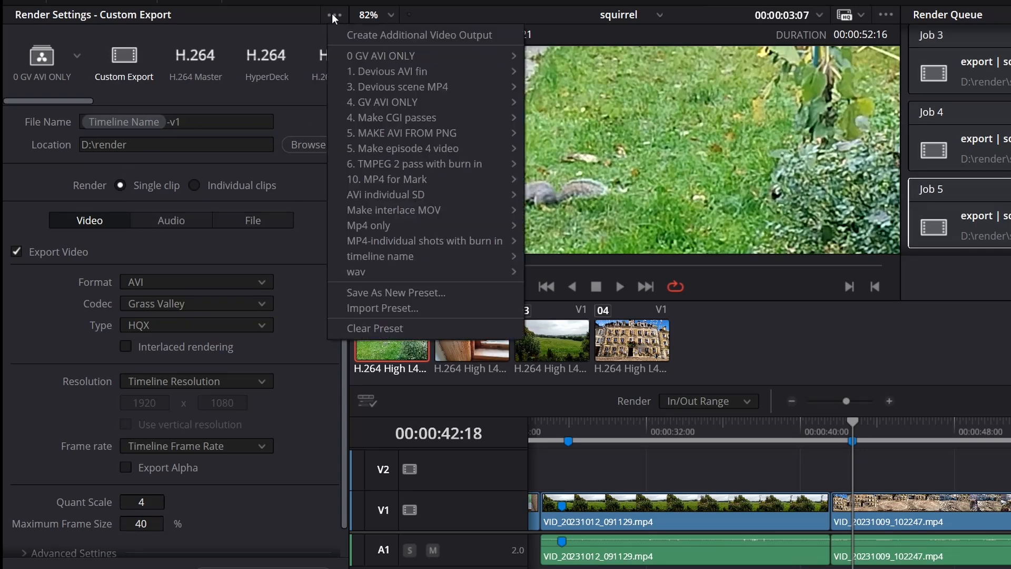
left_click(354, 35)
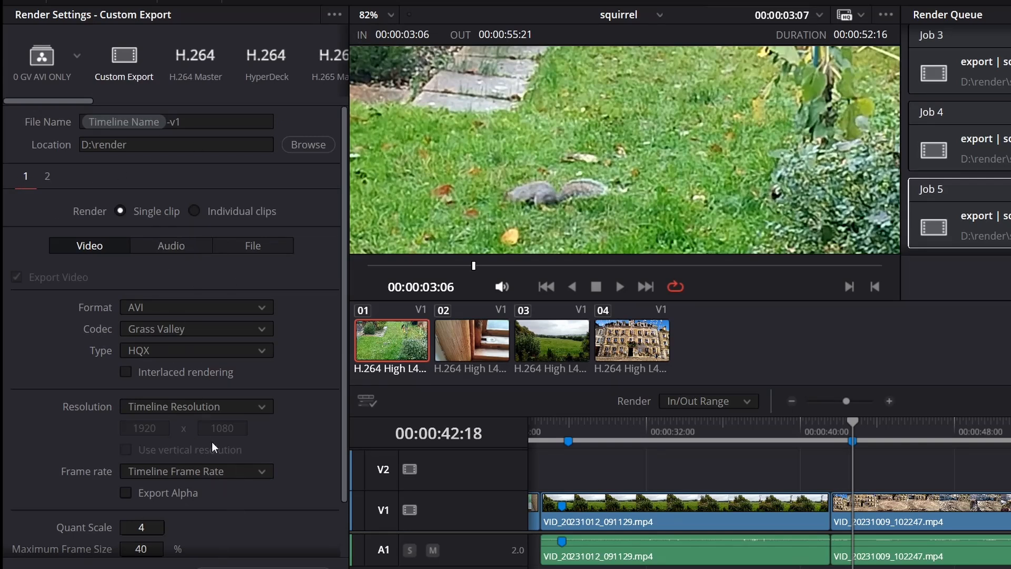
left_click(55, 178)
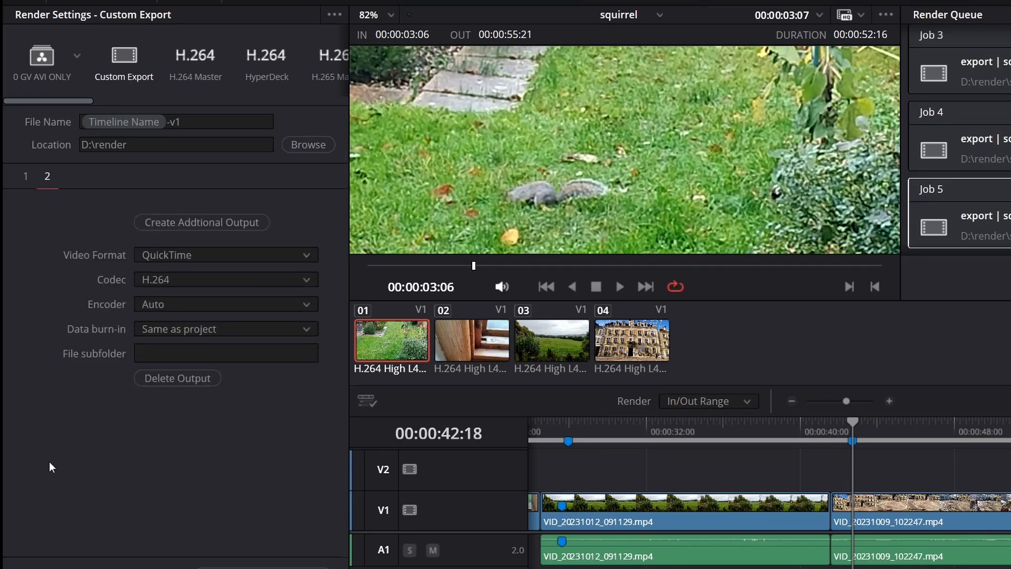
left_click(172, 253)
scroll(209, 368, "down", 1)
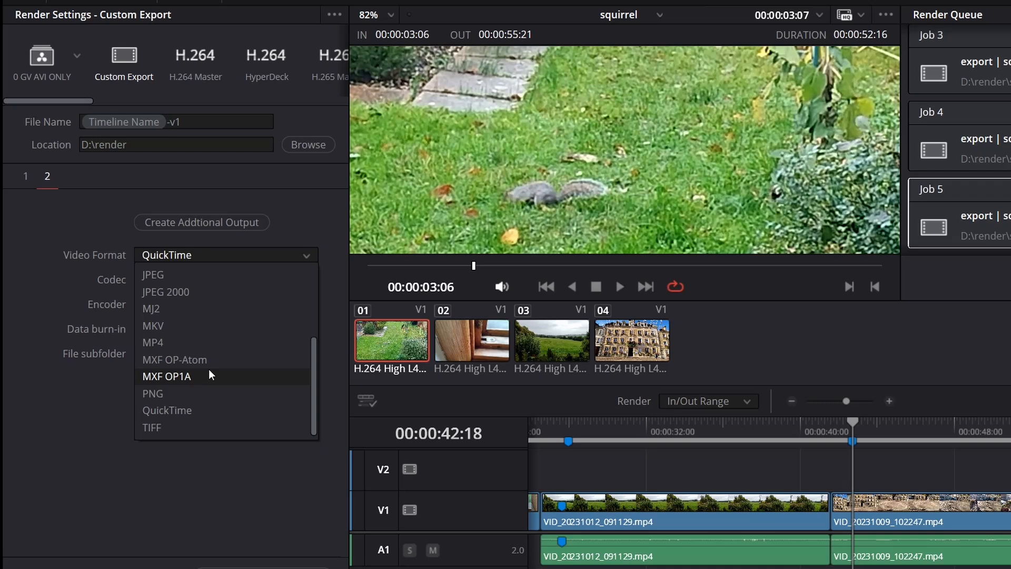
left_click(178, 343)
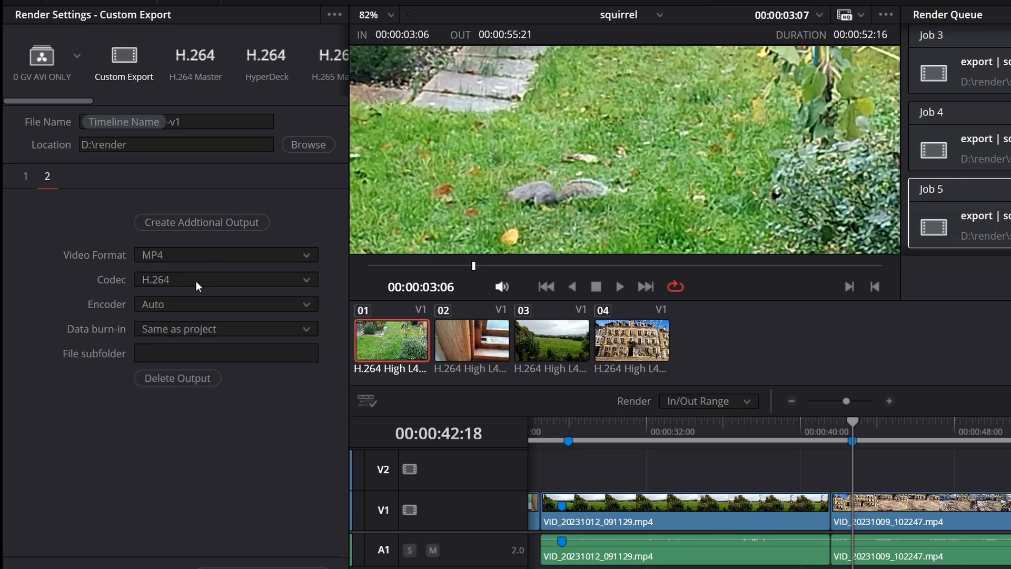
Step: Set output 2's encoder to NVIDIA and its file subfolder to "mp4"
left_click(186, 304)
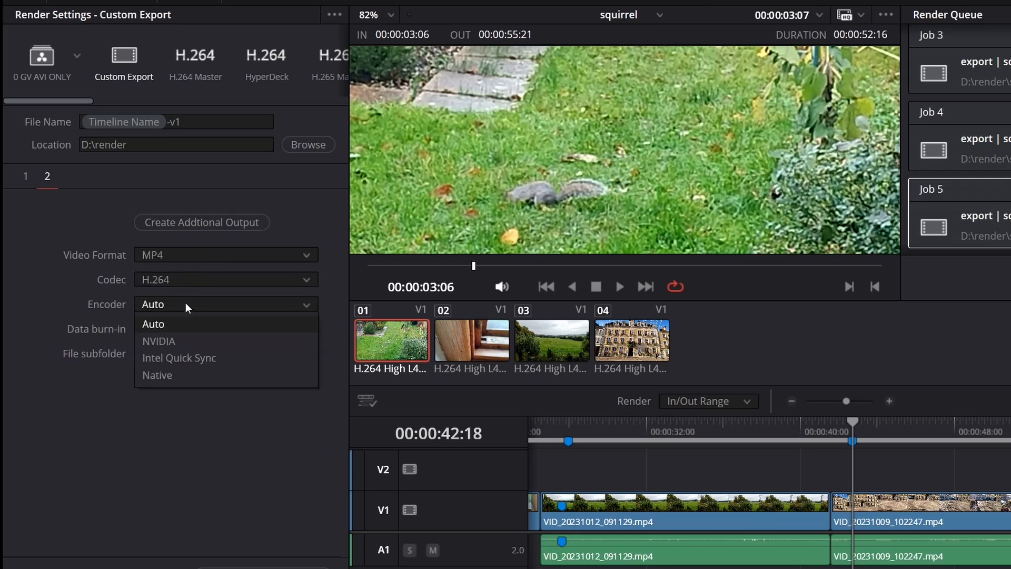
left_click(179, 337)
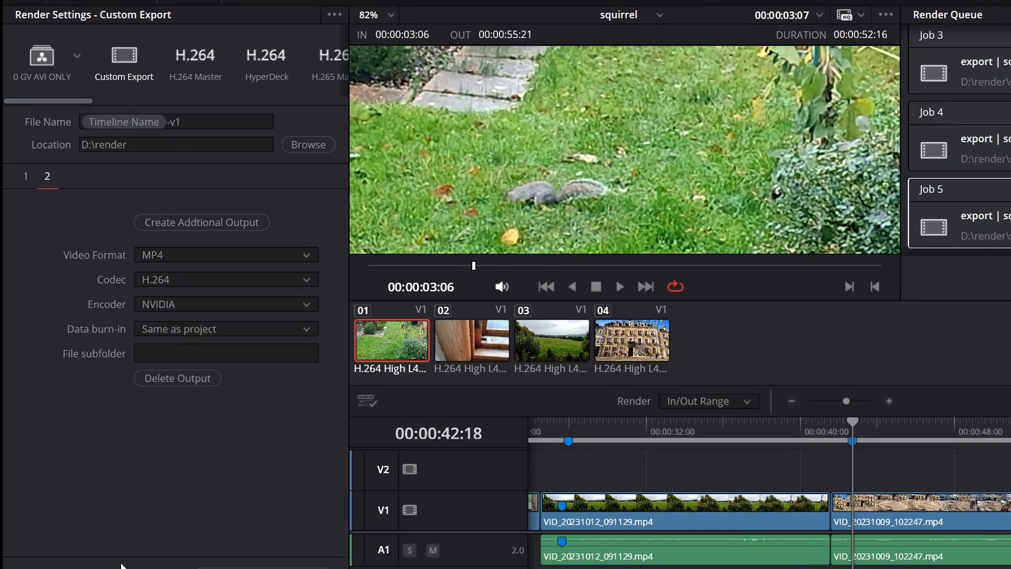
left_click(166, 357)
type("mp")
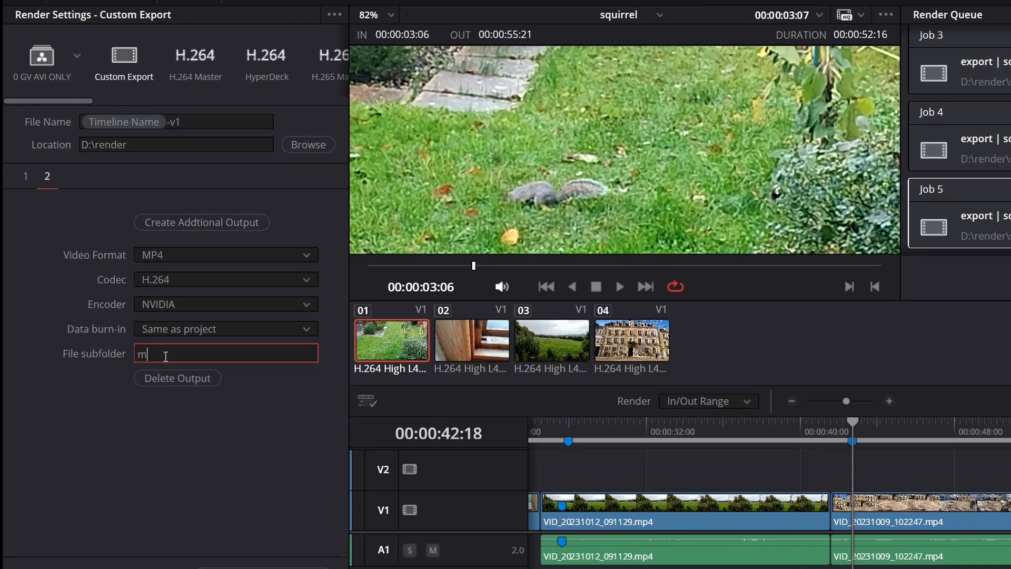
type("4")
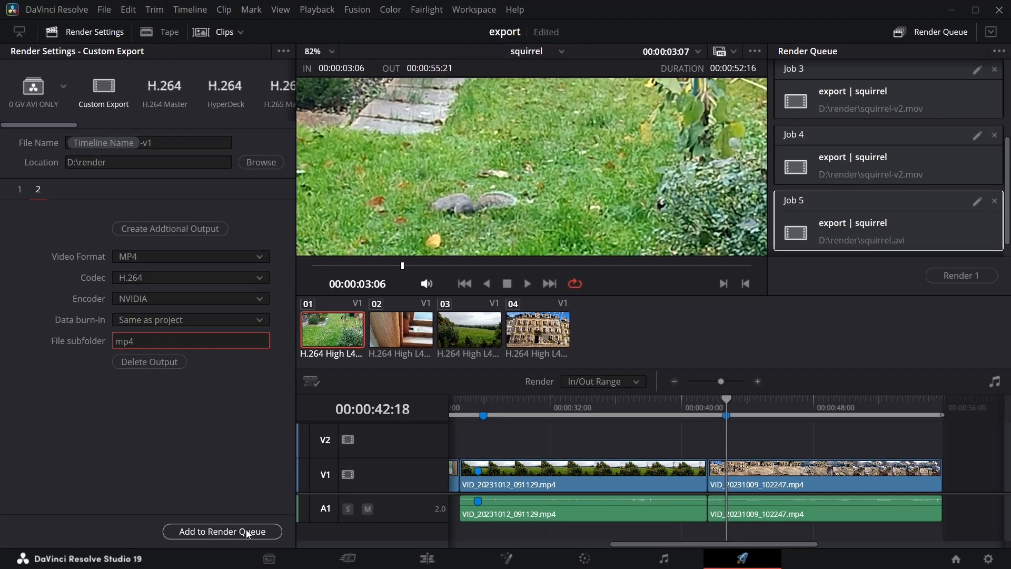
Step: Add the two-output custom export to the render queue and render that job
left_click(254, 533)
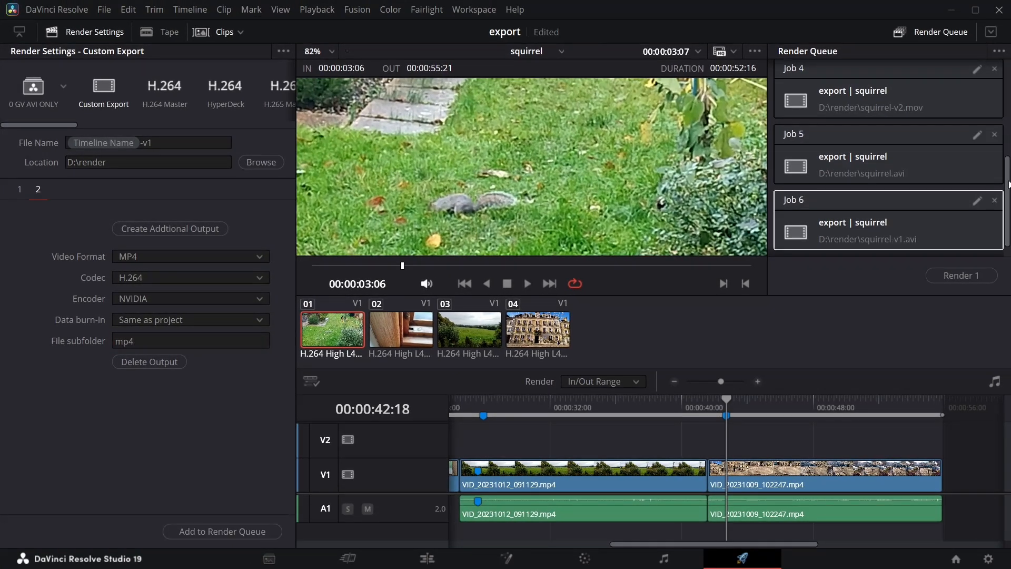
scroll(1008, 184, "down", 1)
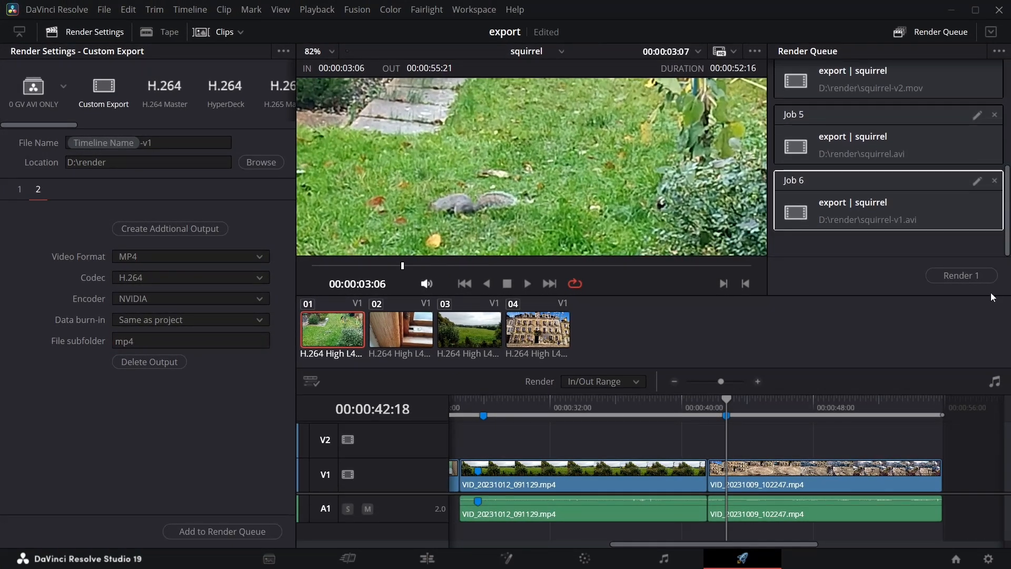
left_click(946, 274)
Step: Open the rendered job's file location and check squirrel-v1.avi and the contents of the mp4 subfolder
right_click(881, 216)
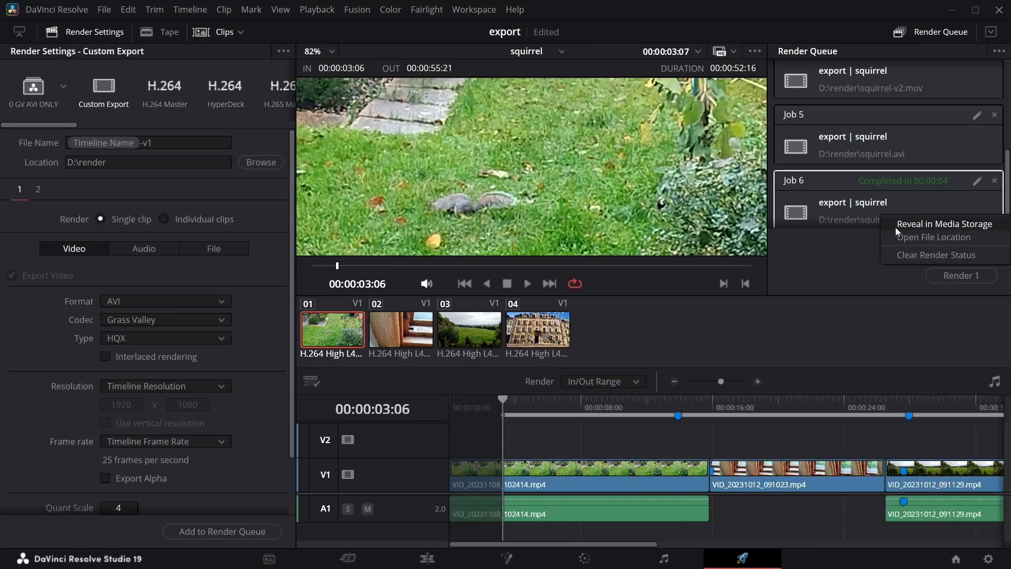
left_click(901, 237)
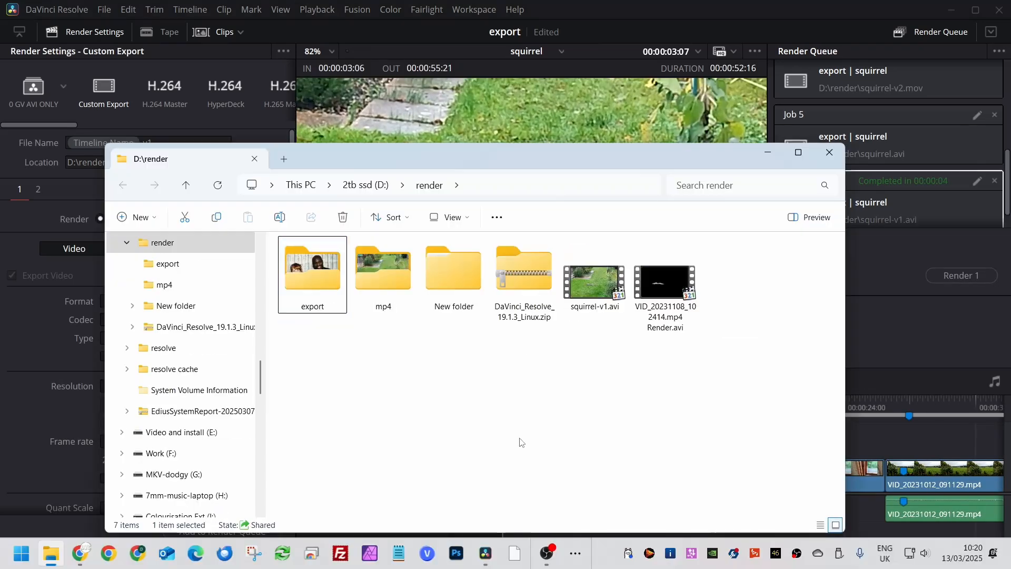
left_click(576, 310)
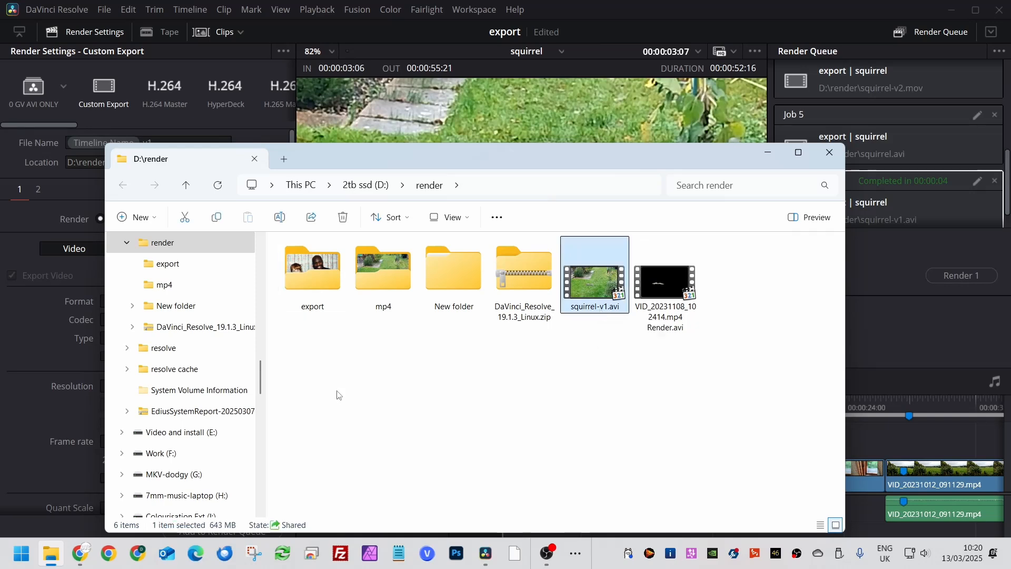
double_click(383, 277)
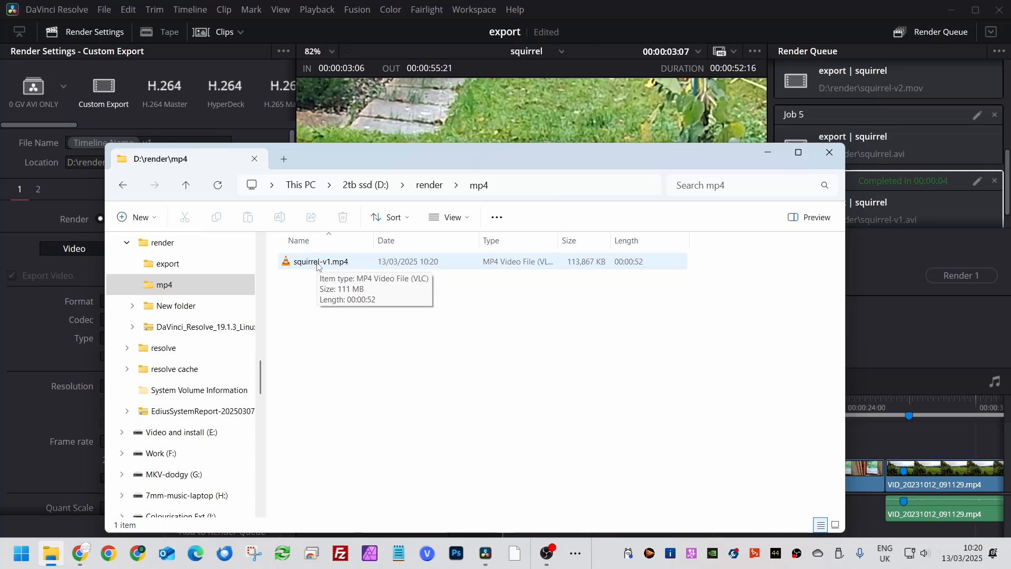
left_click(68, 185)
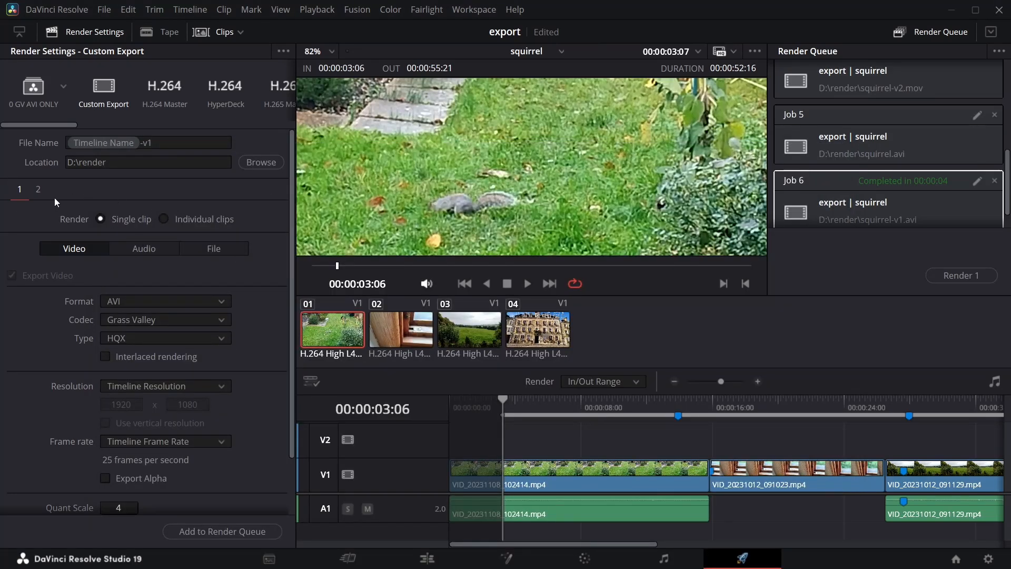
Step: Create two more outputs for the custom export and delete both, leaving outputs 1 and 2
left_click(38, 190)
double_click(199, 234)
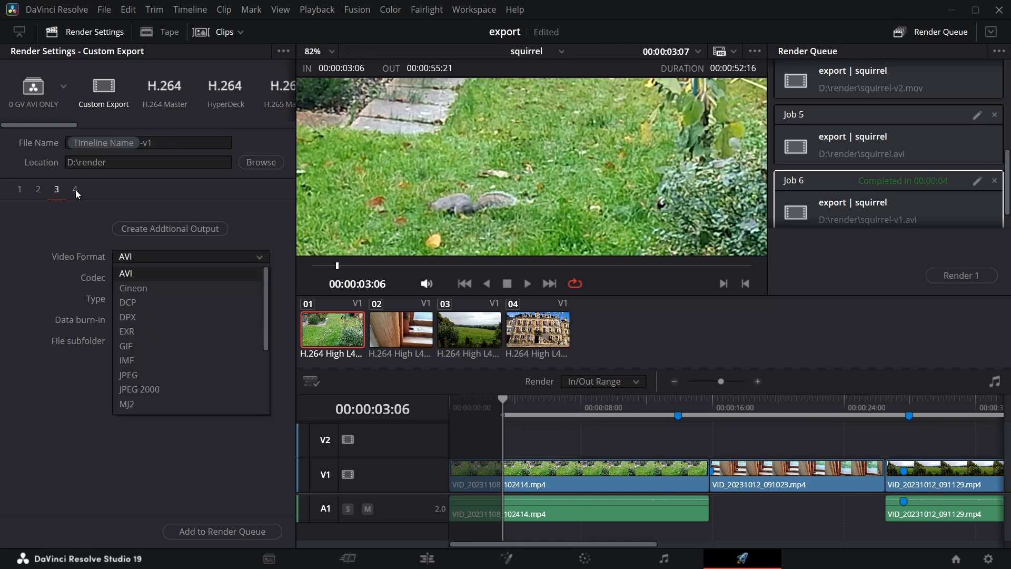
left_click(82, 198)
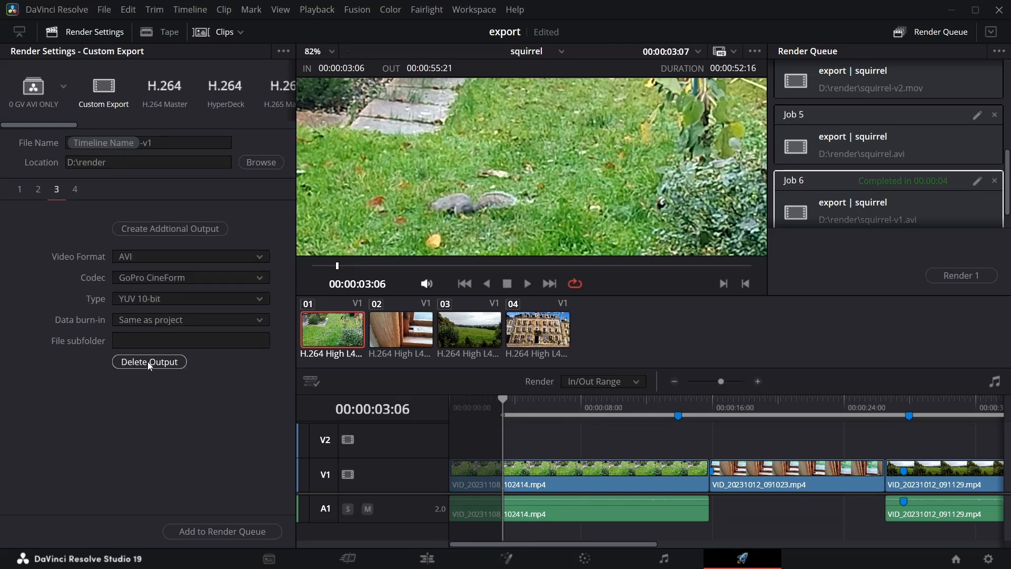
left_click(148, 362)
left_click(129, 260)
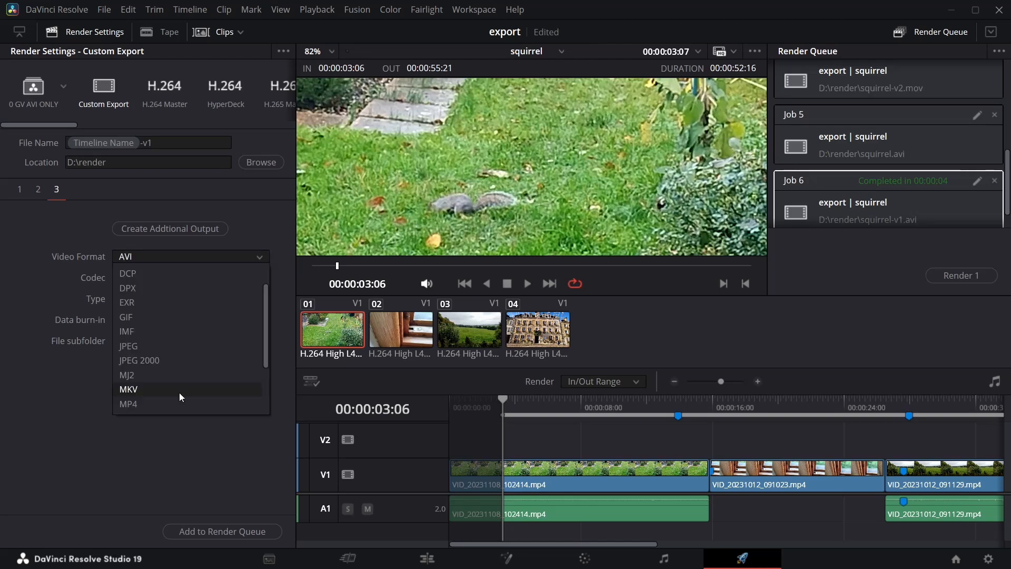
left_click(231, 259)
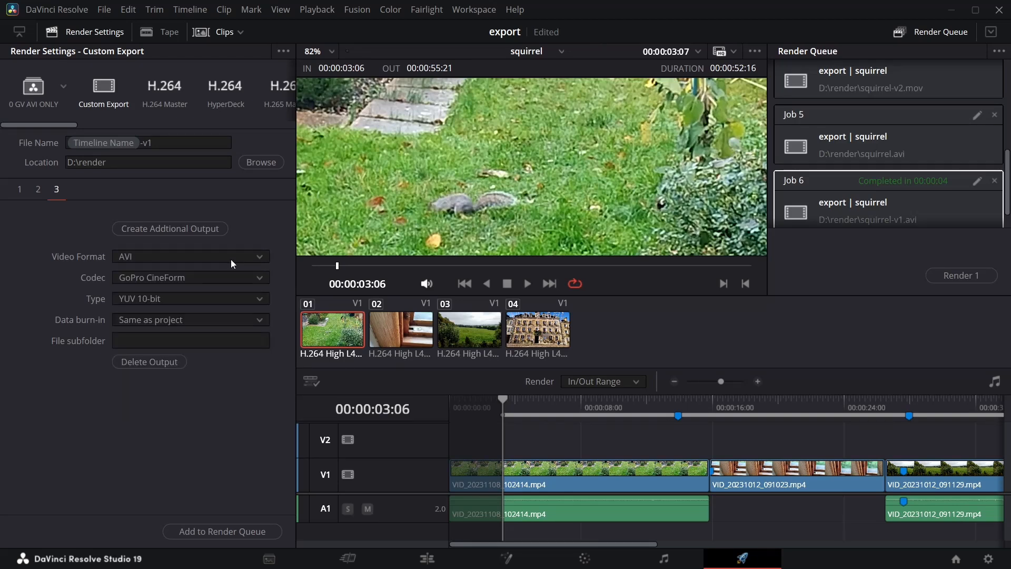
left_click(153, 367)
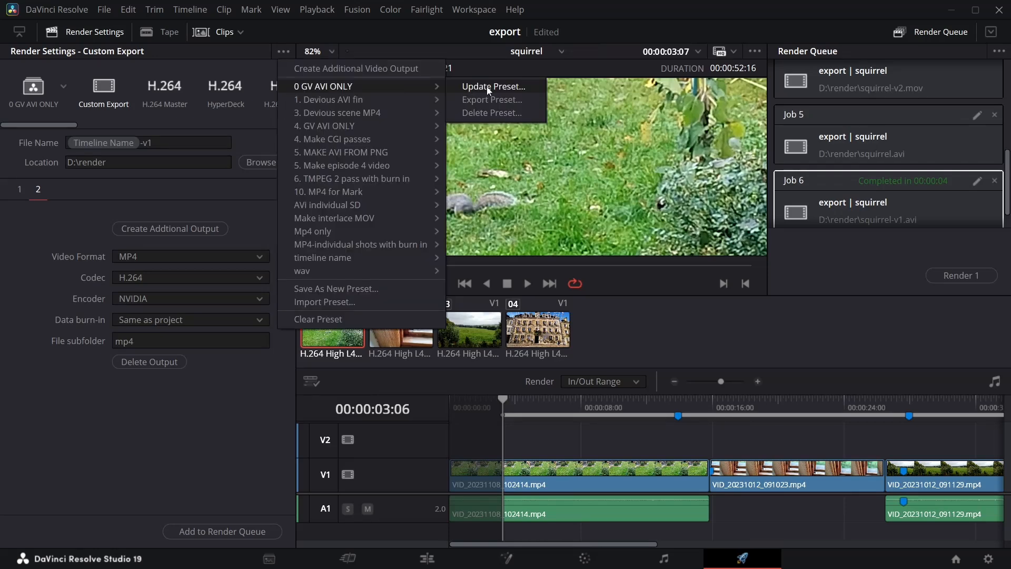
Step: Bring up the update of the 0 GV AVI ONLY render preset and cancel it
left_click(487, 87)
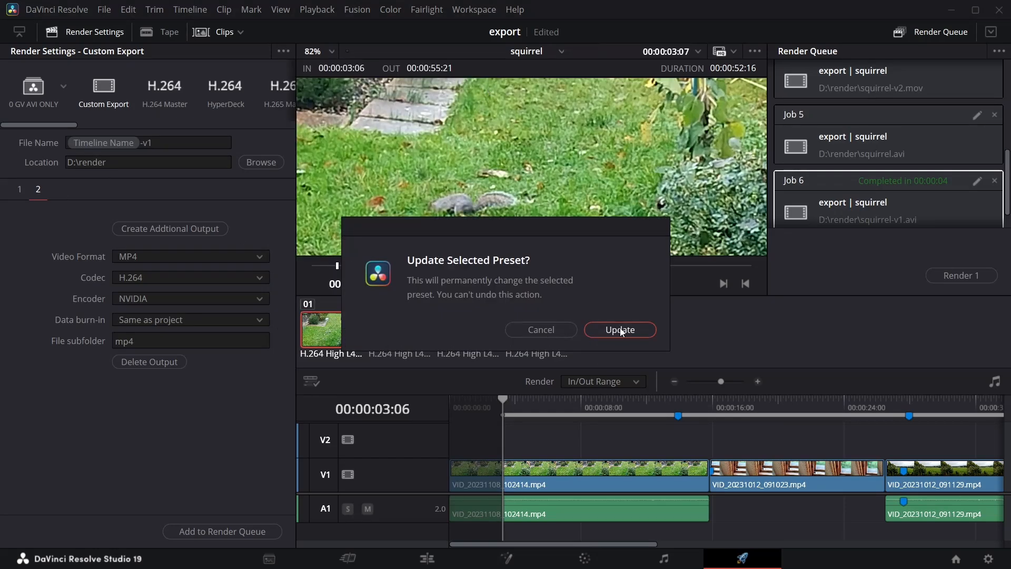
left_click(521, 329)
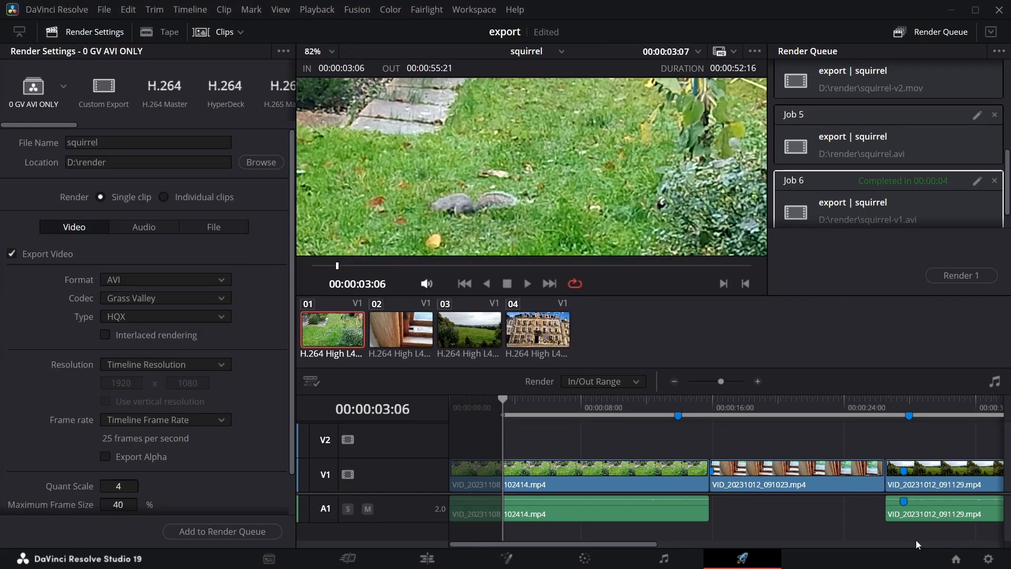
Step: Open the Windows 10 EOL project from the Local Database library and fit the picture to the viewer
left_click(955, 558)
left_click(289, 194)
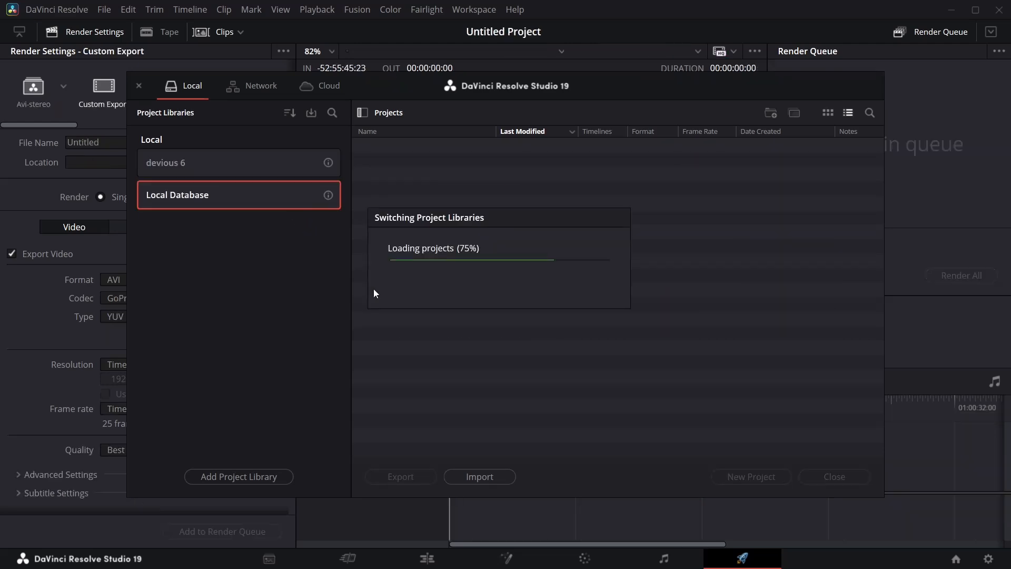
double_click(572, 174)
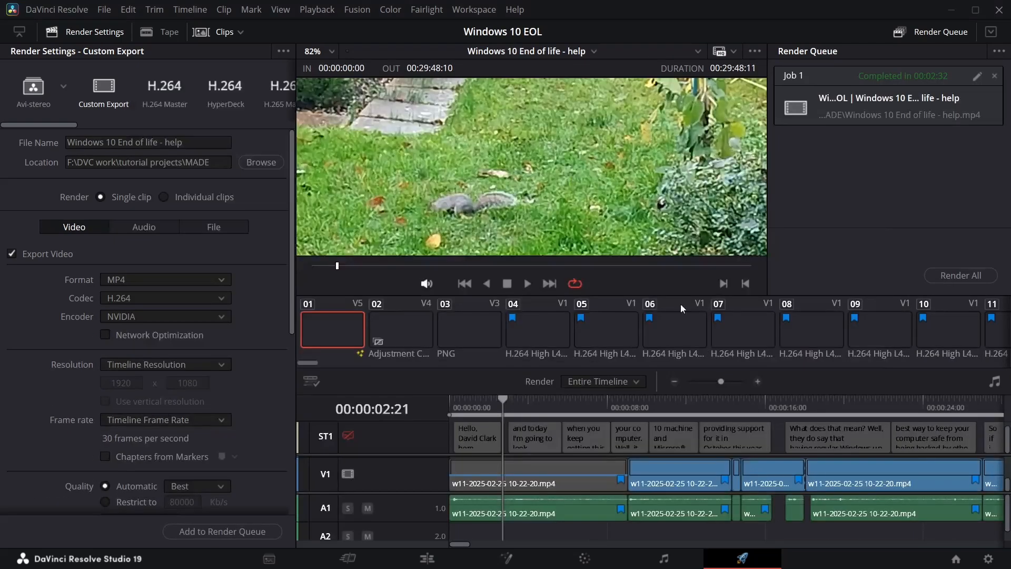
left_click(316, 51)
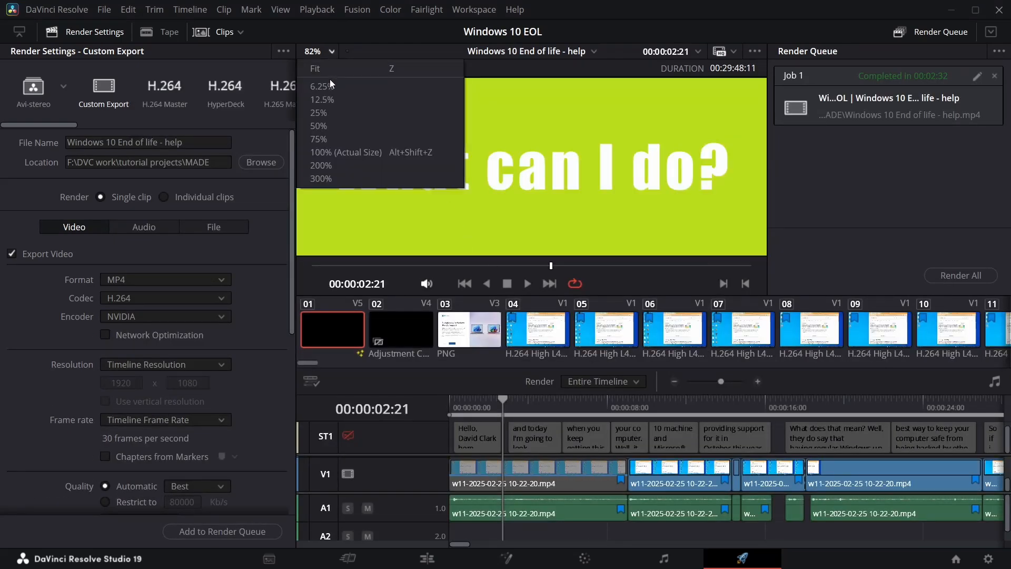
left_click(325, 73)
left_click(525, 401)
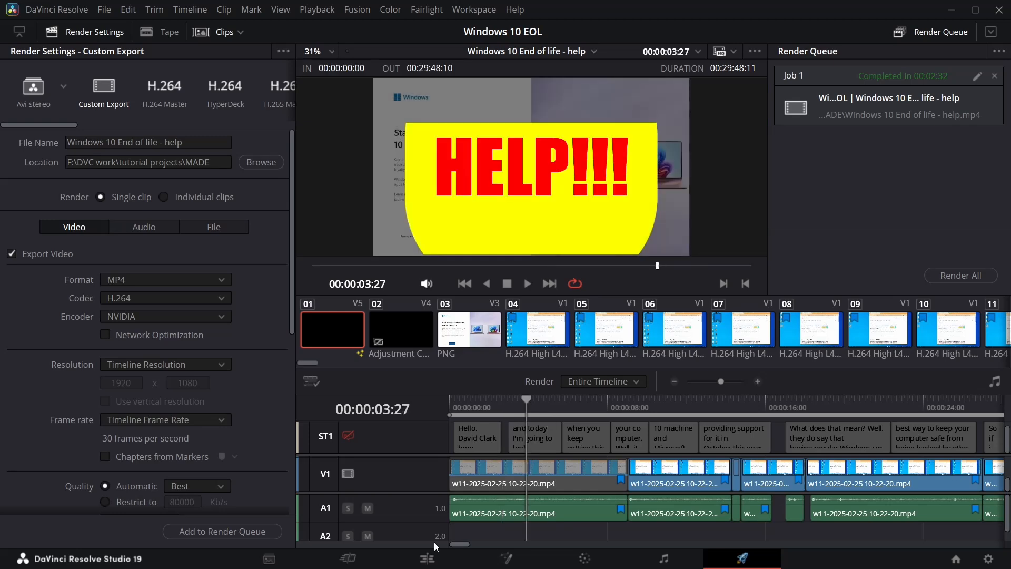
Step: Enlarge the subtitle area of the timeline on the Edit page and select all clips on the Subtitle 1 track
left_click(427, 558)
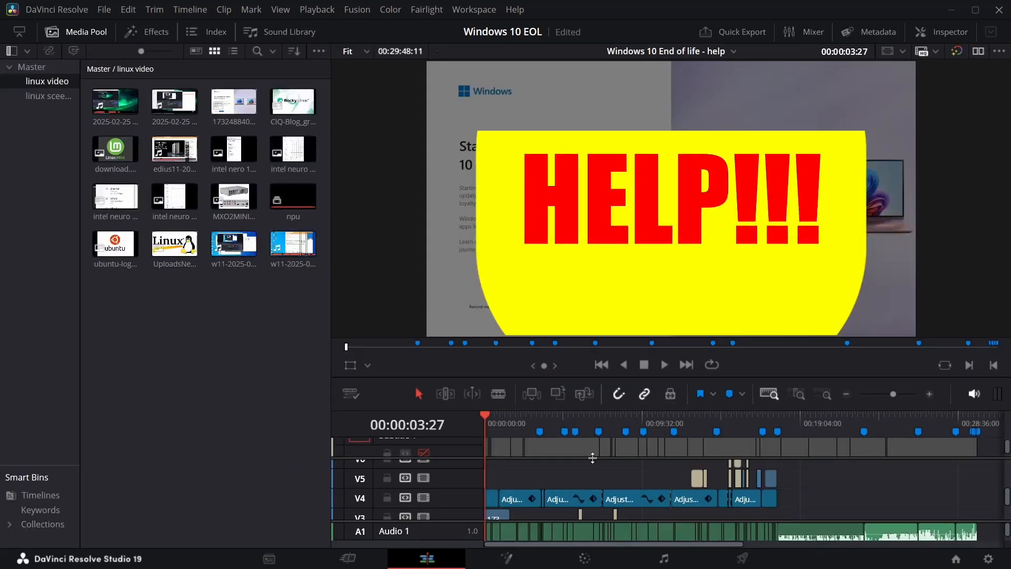
left_click(608, 412)
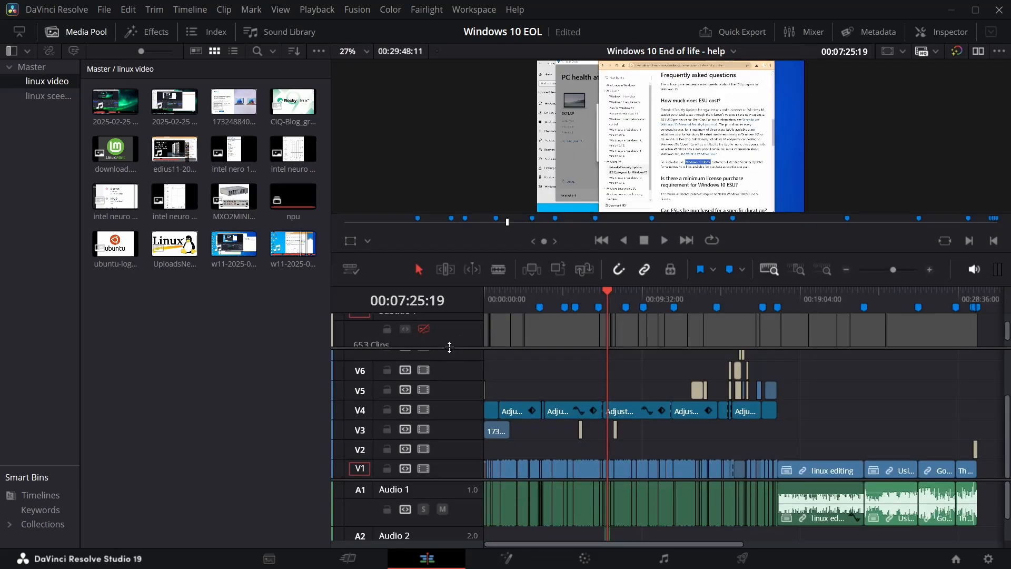
left_click_drag(449, 347, 456, 384)
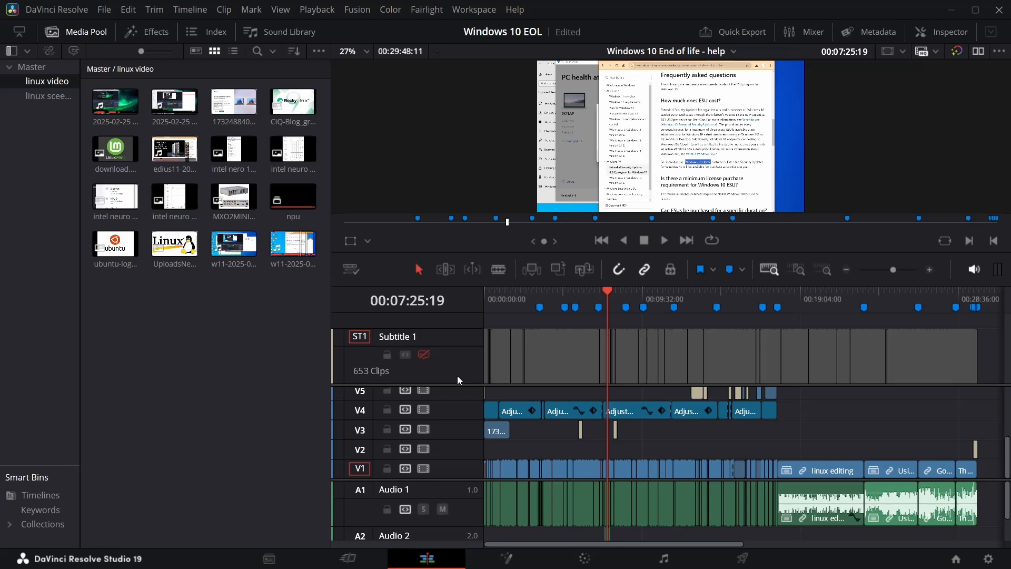
left_click(457, 374)
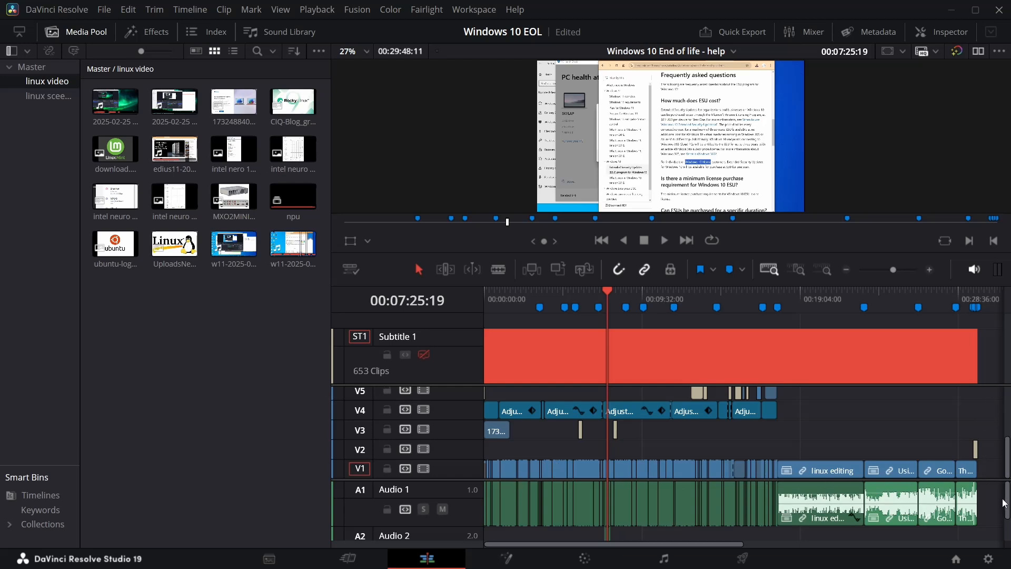
Step: Set up Create Subtitles from Audio with English as the language and double lines, and cancel it
left_click(195, 10)
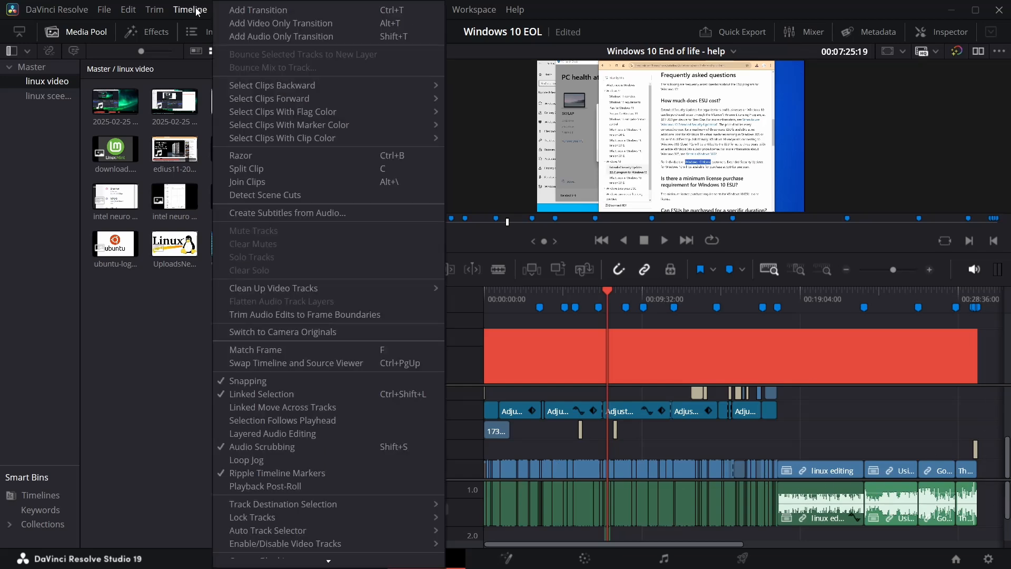
left_click(264, 212)
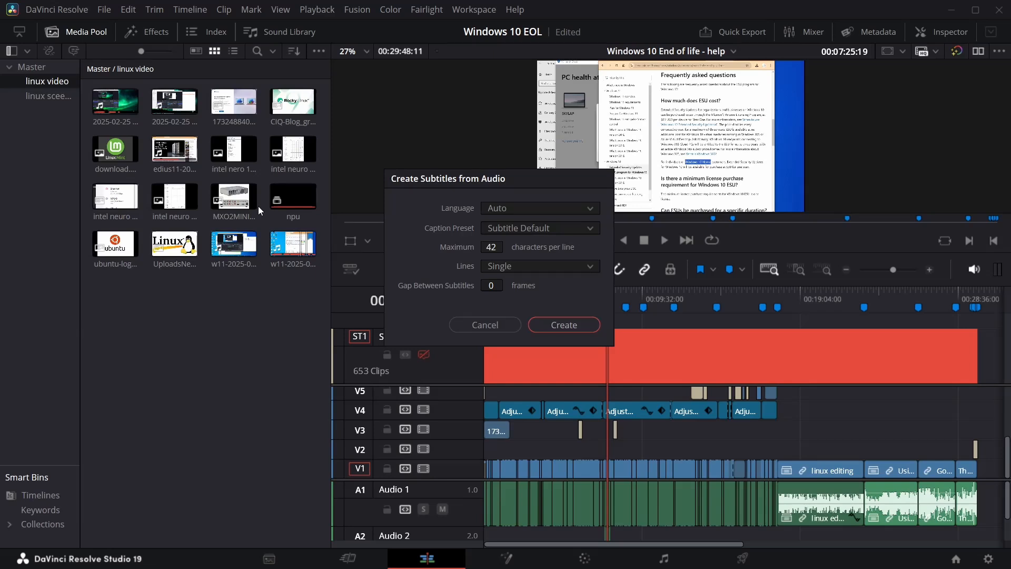
left_click(514, 269)
left_click(505, 295)
left_click(527, 211)
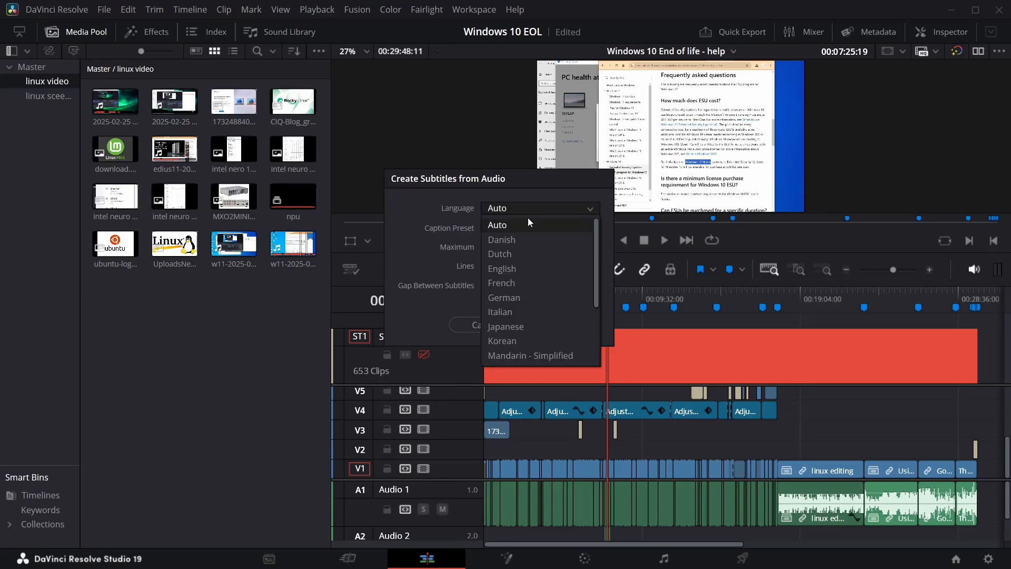
left_click(505, 269)
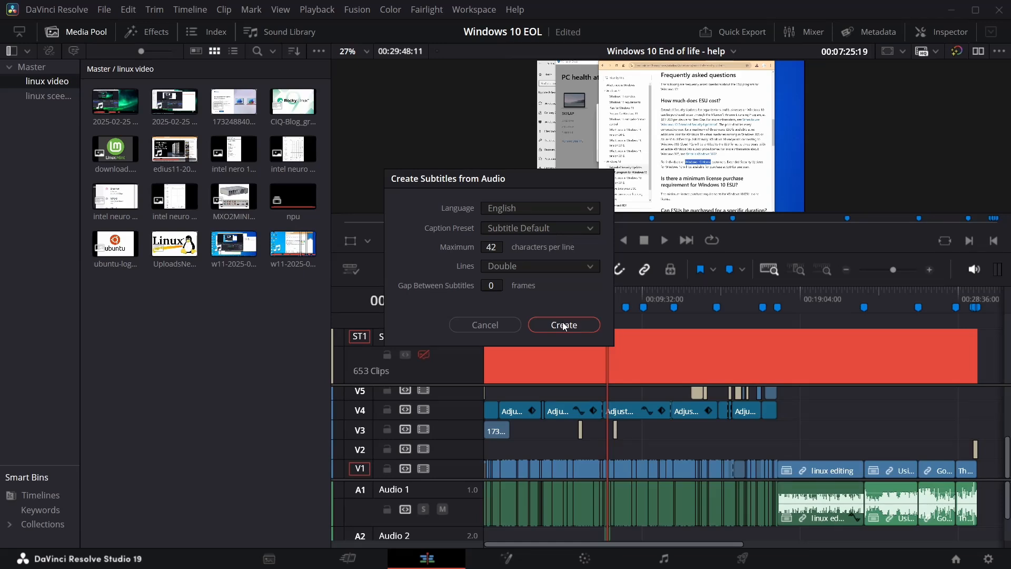
left_click(491, 325)
Step: Enable the Subtitle 1 track's display and open the "obviously I charge for the time of doing it and so on." caption in the Inspector
left_click(525, 299)
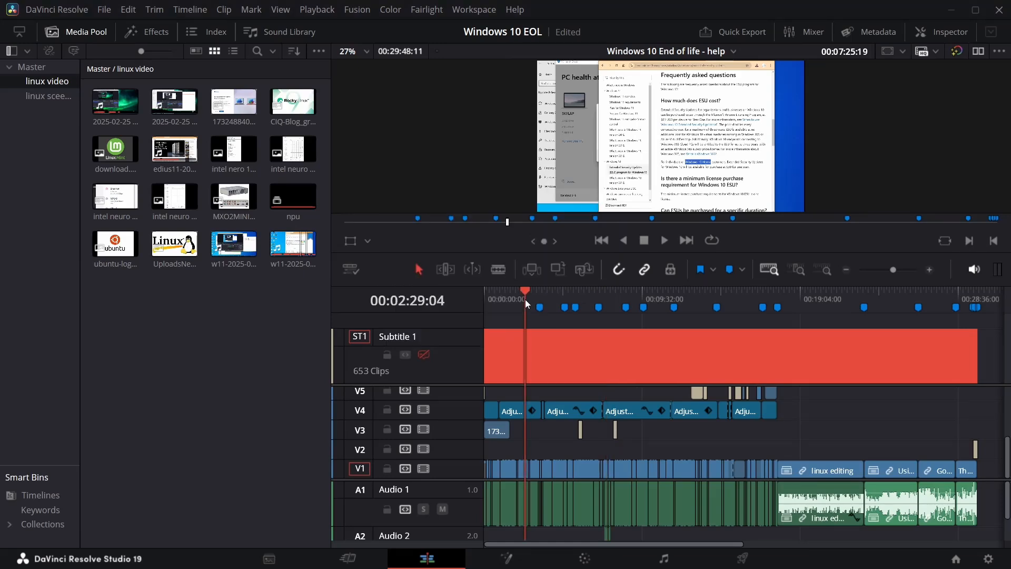
left_click(424, 355)
left_click(542, 300)
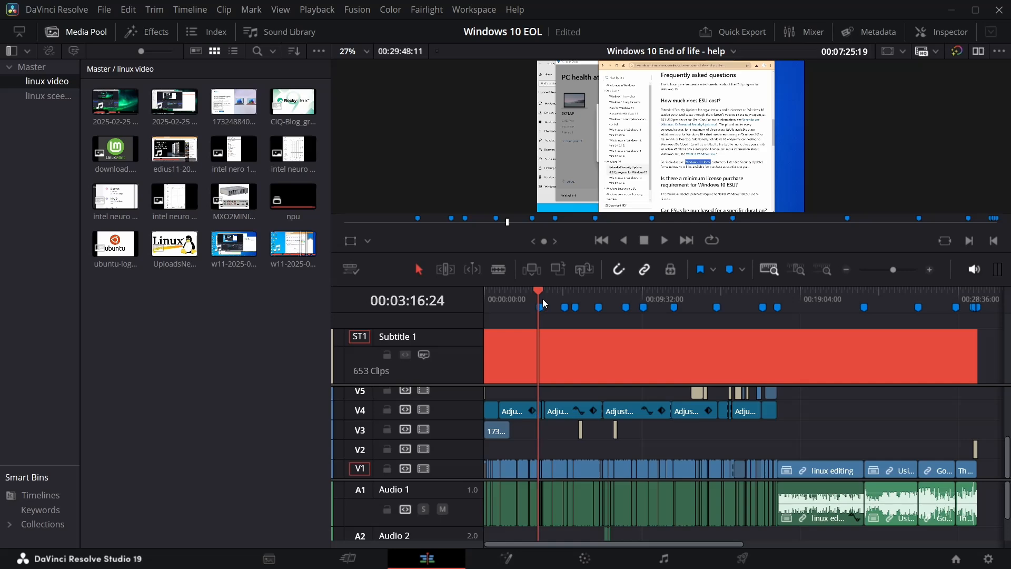
left_click_drag(894, 270, 904, 271)
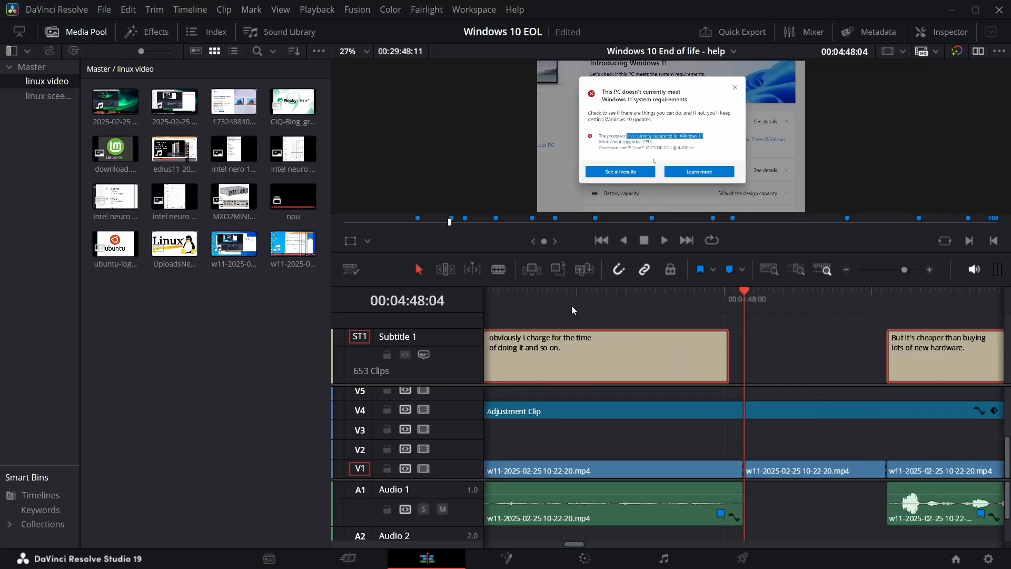
left_click(562, 298)
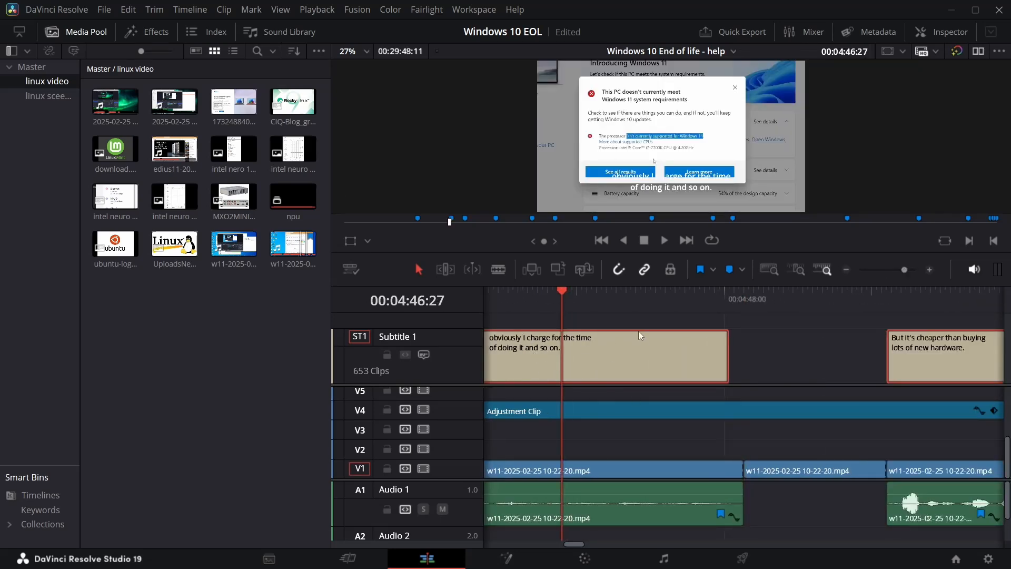
left_click(946, 33)
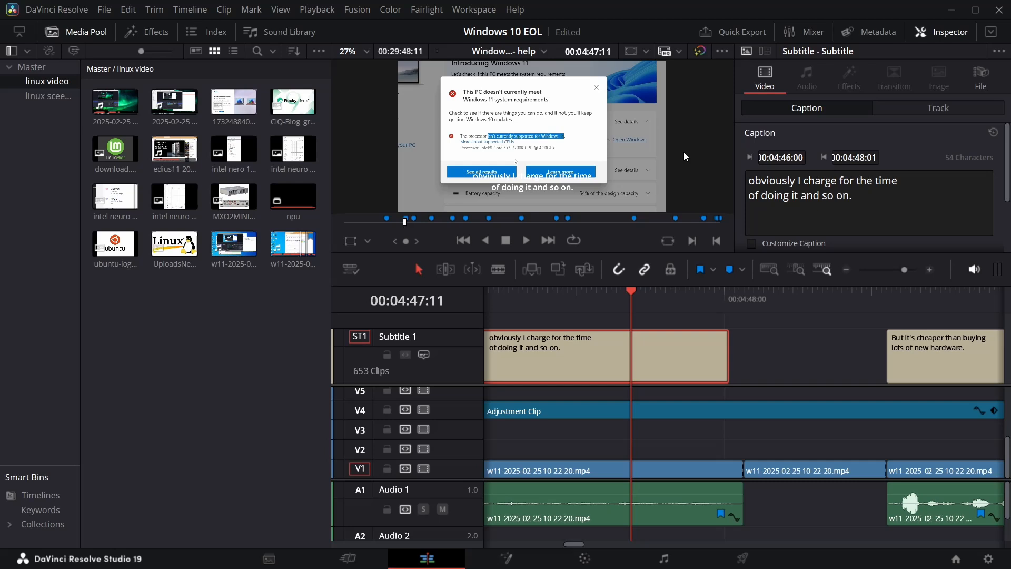
Step: Open the first caption at the start of the timeline and correct the surname's spelling by adding its missing final letter
left_click_drag(574, 543, 503, 538)
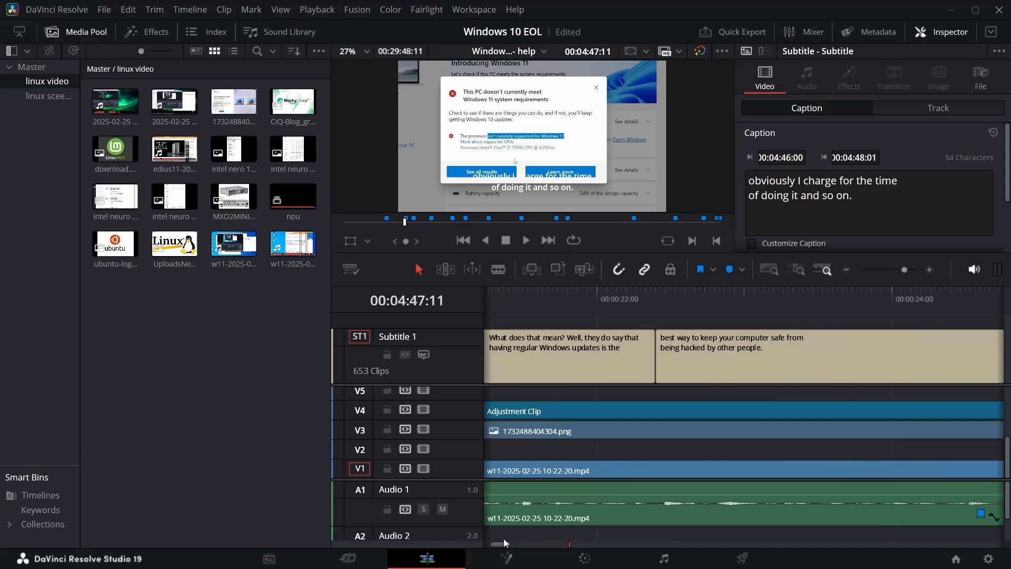
left_click(523, 315)
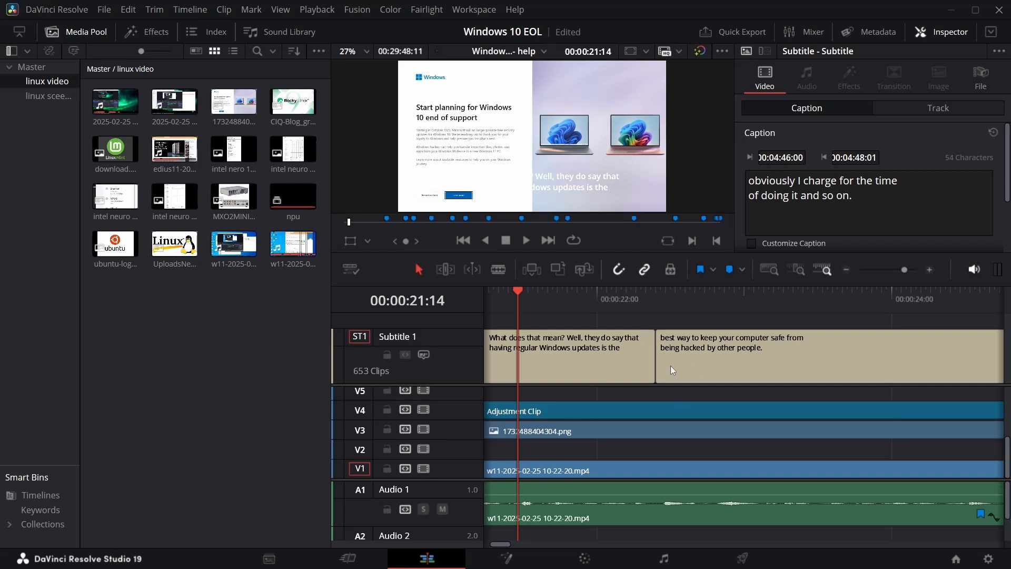
left_click_drag(500, 544, 478, 545)
left_click(562, 294)
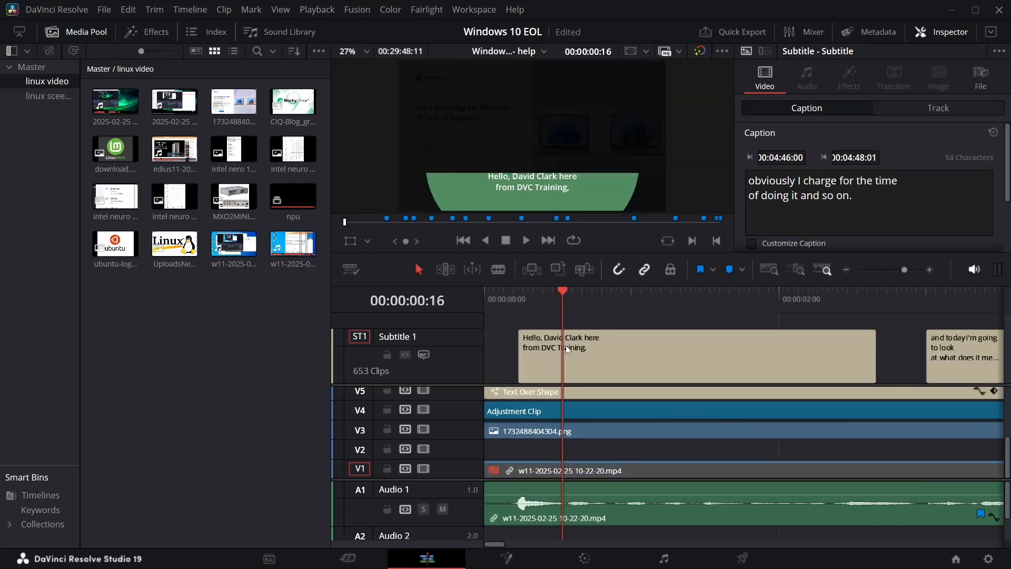
left_click(565, 345)
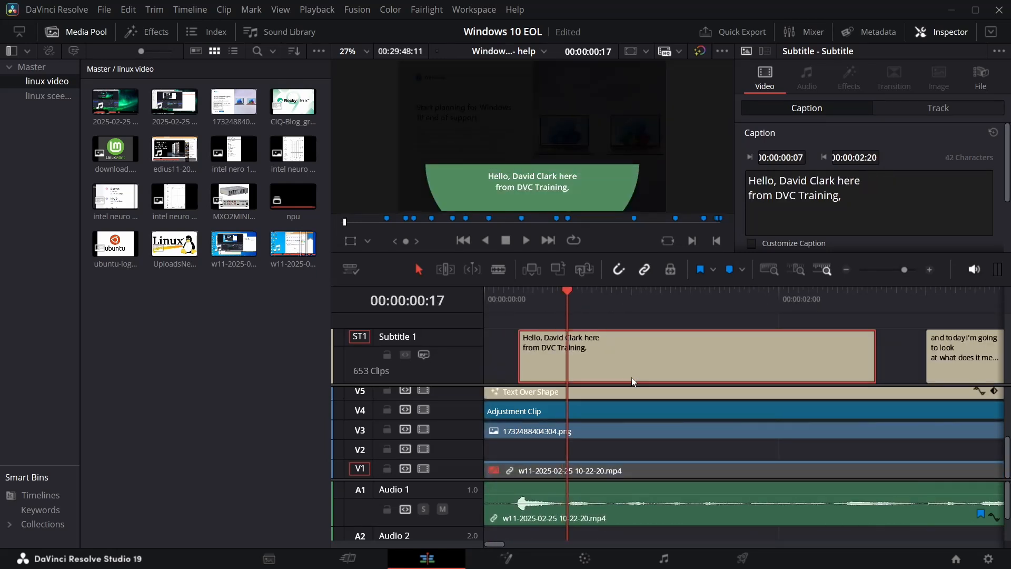
left_click(836, 180)
type("e")
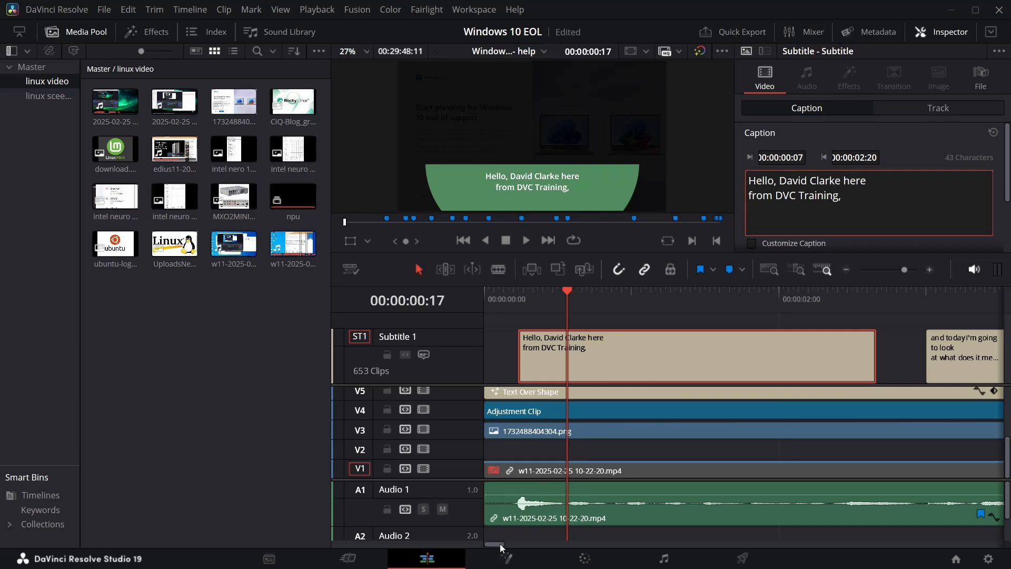
mouse_move(498, 544)
left_mouse_down()
mouse_move(613, 541)
mouse_move(480, 539)
left_mouse_up()
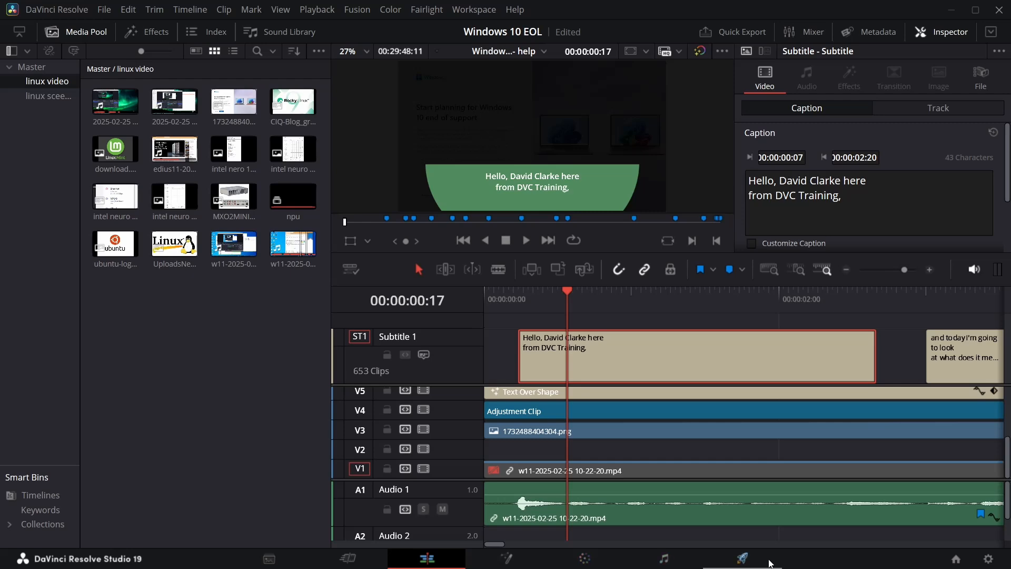
Step: Enable Export Subtitle in the Deliver page's Subtitle Settings and switch it off again
left_click(747, 562)
scroll(112, 421, "down", 6)
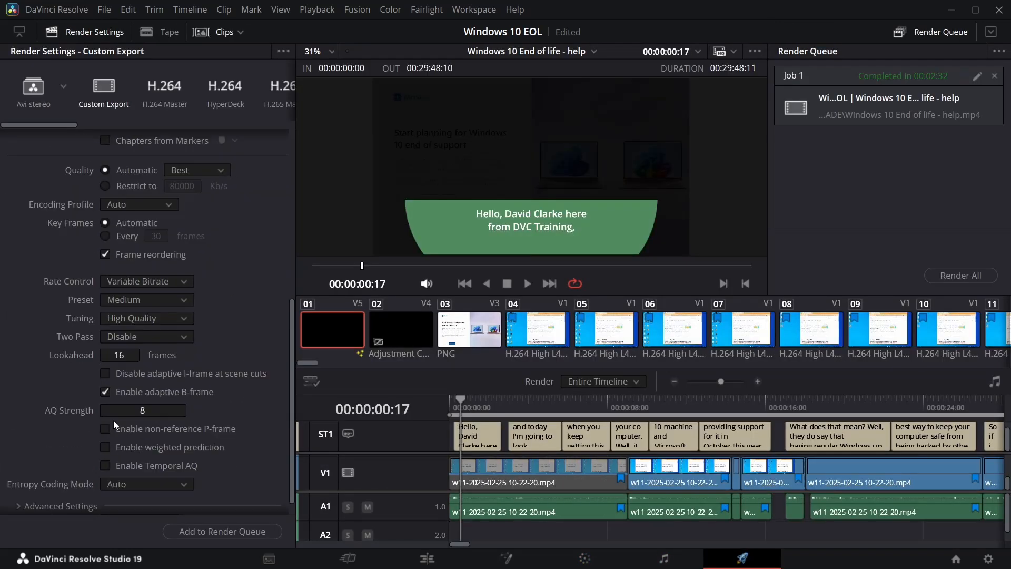
left_click(57, 504)
scroll(118, 428, "down", 3)
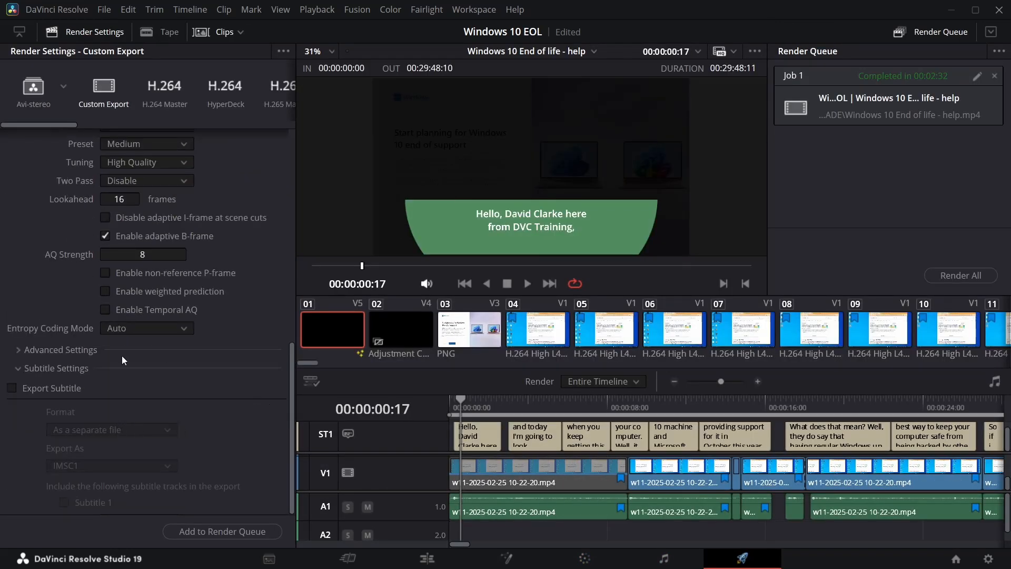
left_click(26, 388)
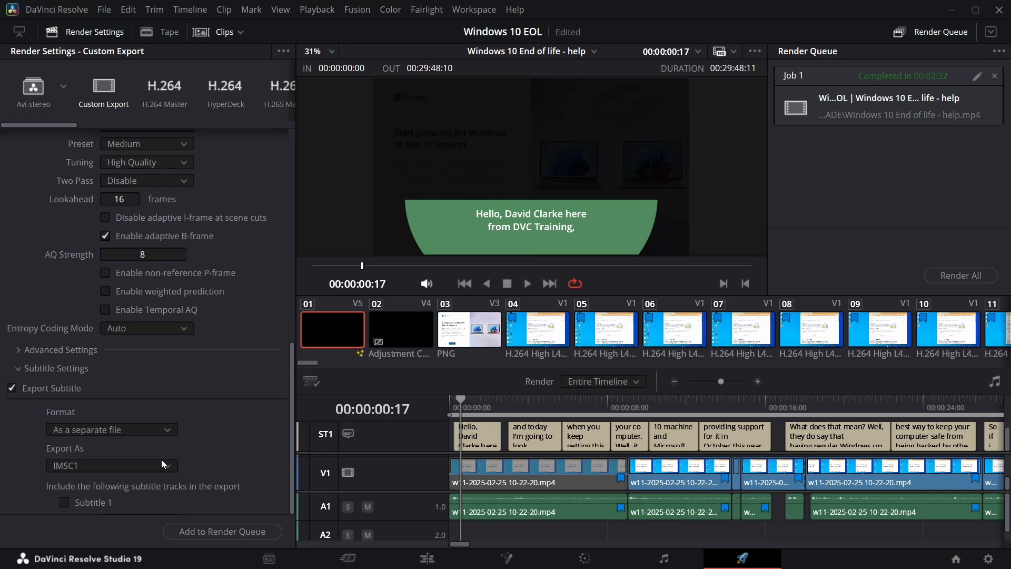
left_click(16, 389)
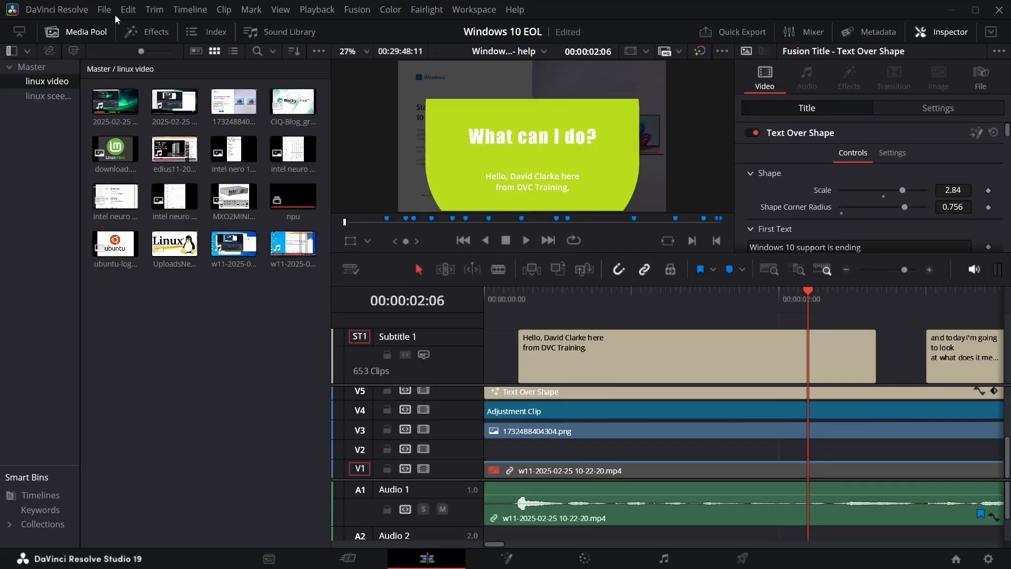
Step: Export the Edit page's subtitles as Subtitle 1.srt to the render folder on the D drive, using Subtitle Files Without Formatting
left_click(115, 15)
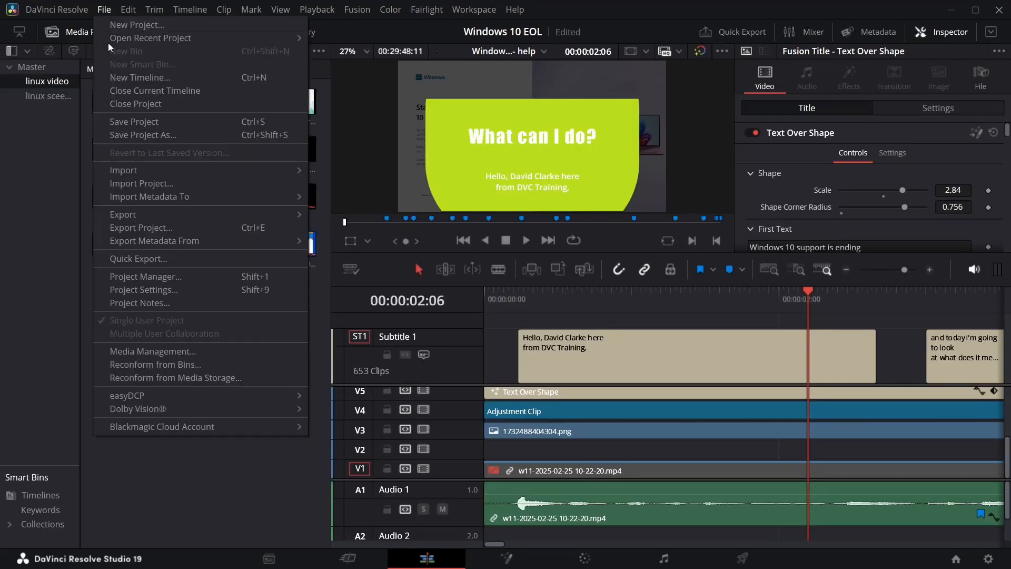
mouse_move(145, 213)
left_click(390, 240)
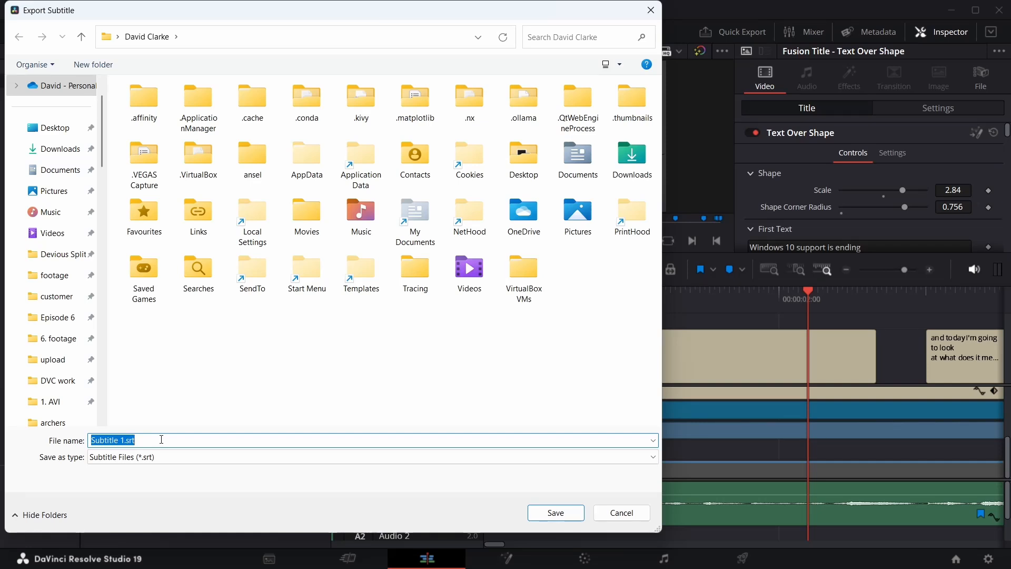
left_click(157, 457)
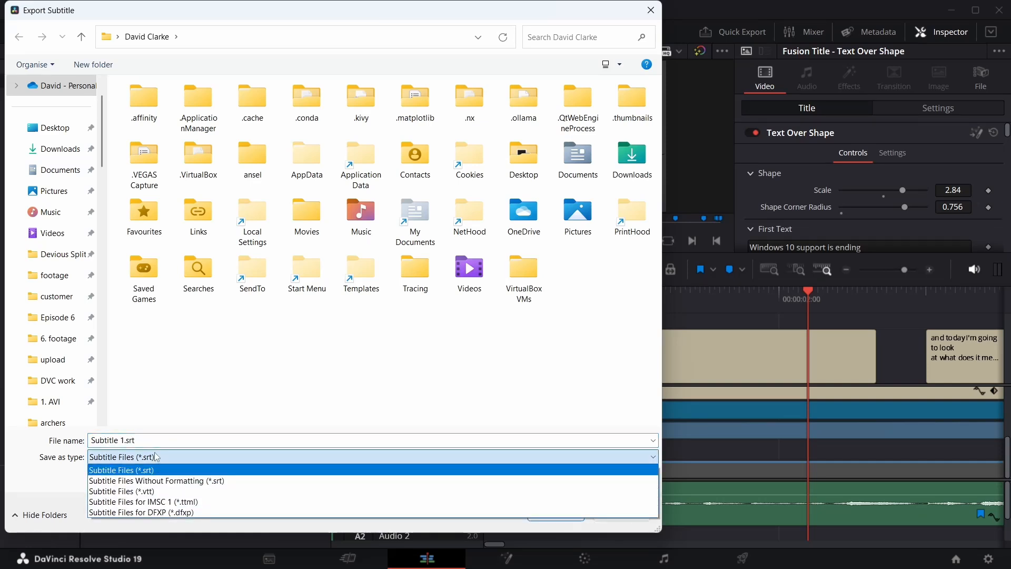
left_click(159, 481)
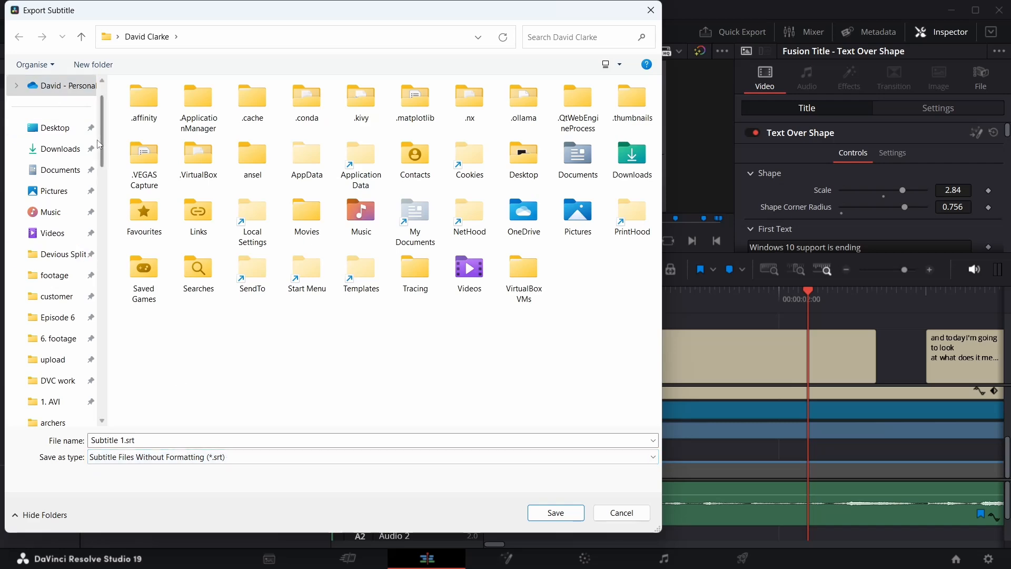
scroll(105, 224, "down", 5)
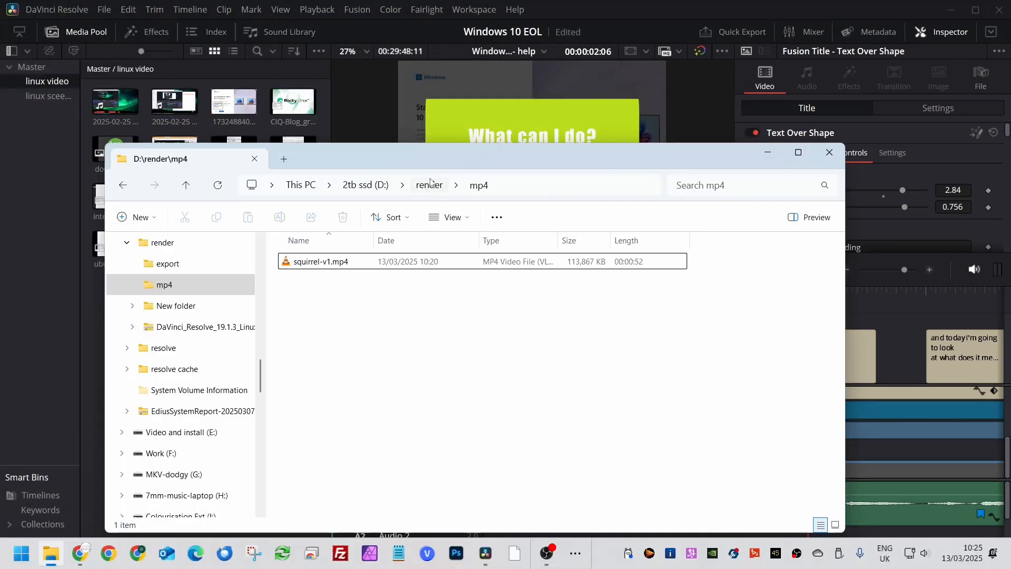
Step: Open Subtitle 1.srt from the render folder, look through its timecodes and caption text, and minimize both windows
left_click(430, 184)
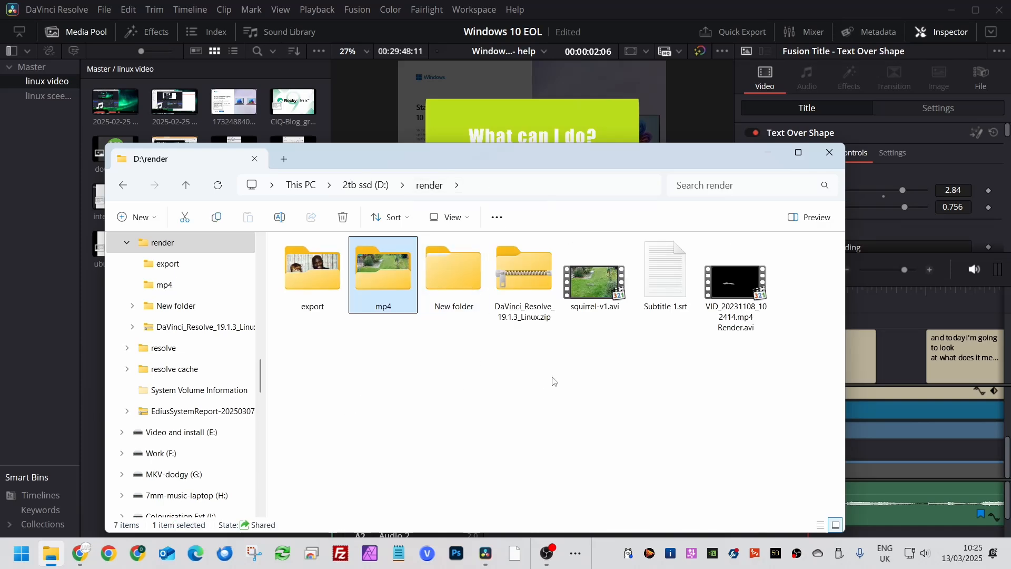
left_click(665, 274)
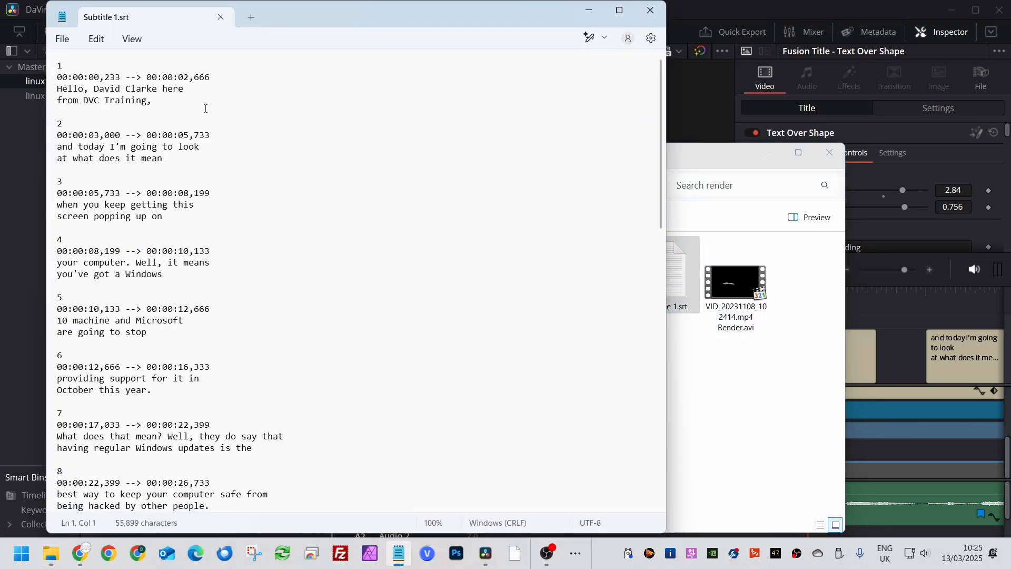
scroll(203, 105, "down", 3)
scroll(193, 99, "up", 3)
left_click(589, 10)
left_click(767, 152)
Step: Review the file types offered for subtitle export, cancel the export, and scrub through the first caption on the timeline
left_click(103, 15)
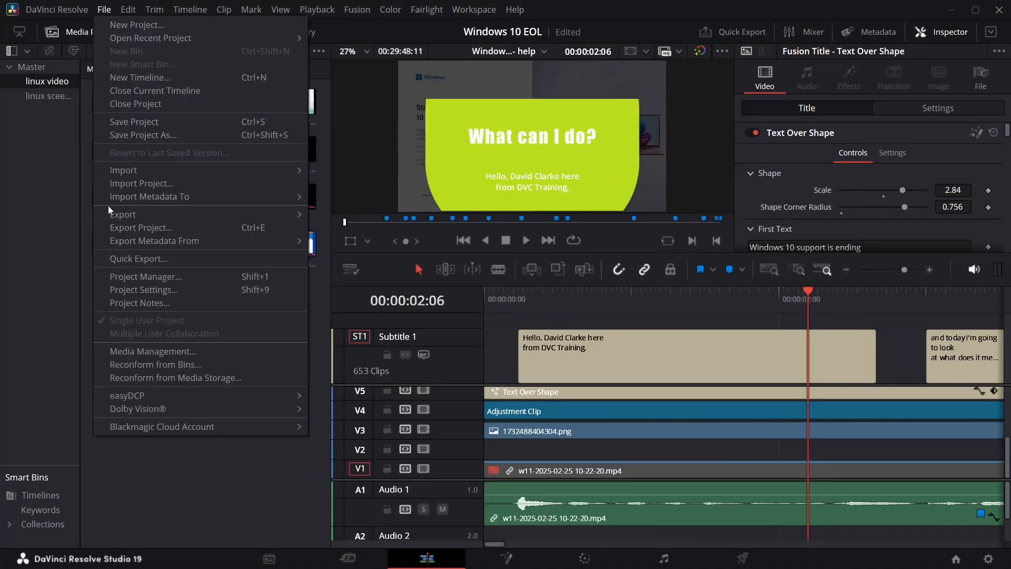
mouse_move(121, 214)
left_click(379, 240)
left_click(221, 454)
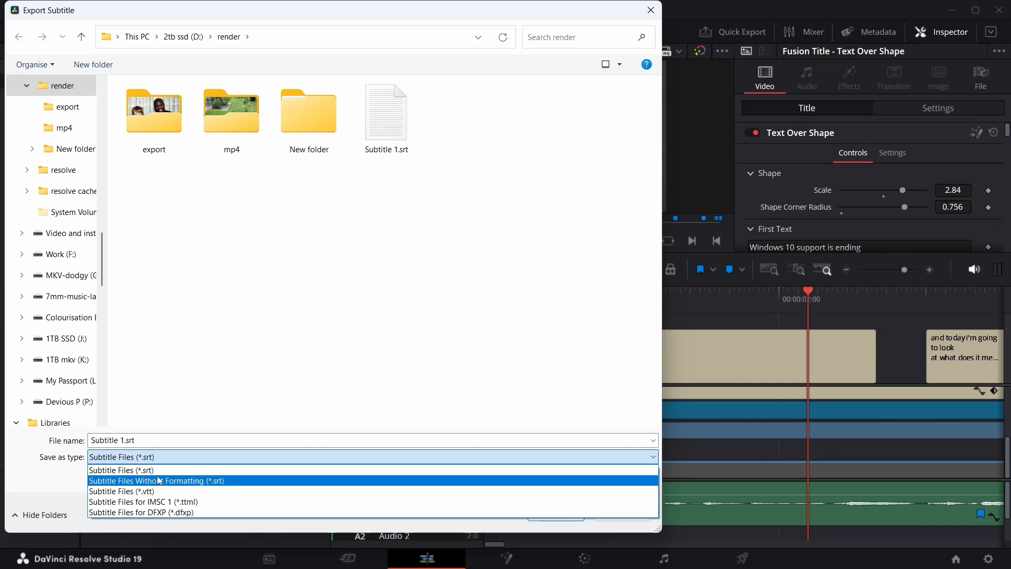
left_click(651, 10)
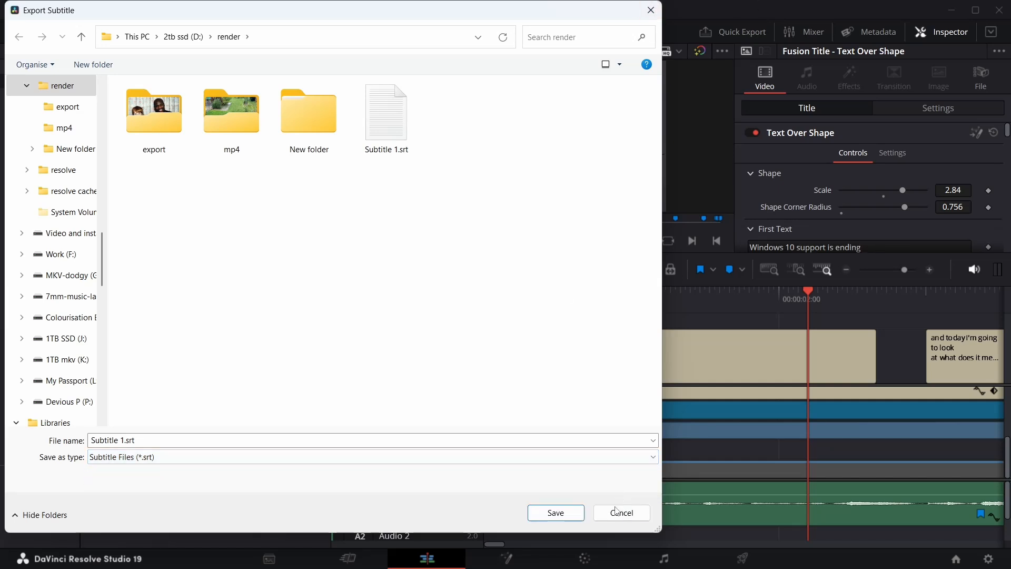
left_click(650, 10)
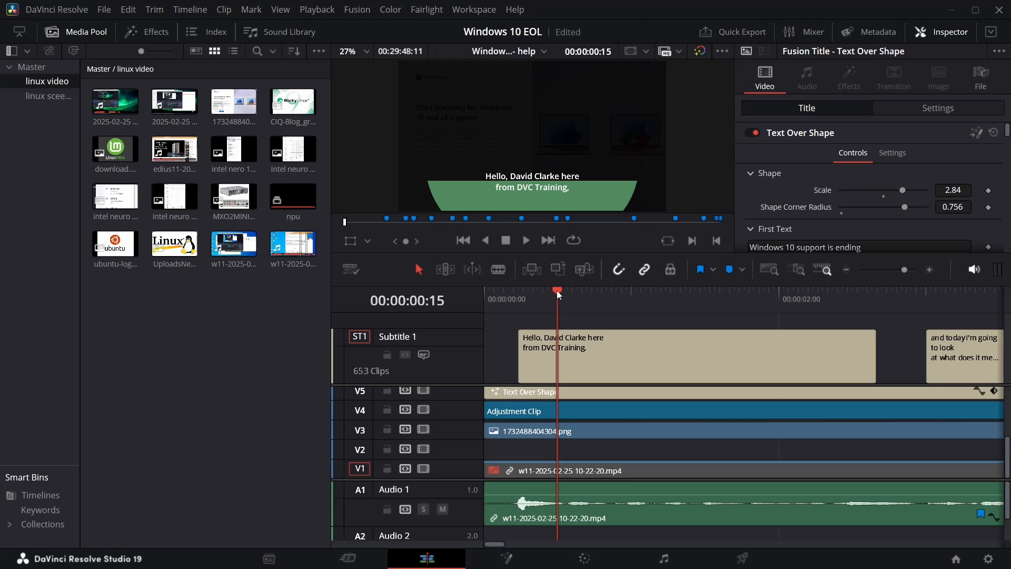
left_click_drag(557, 290, 681, 297)
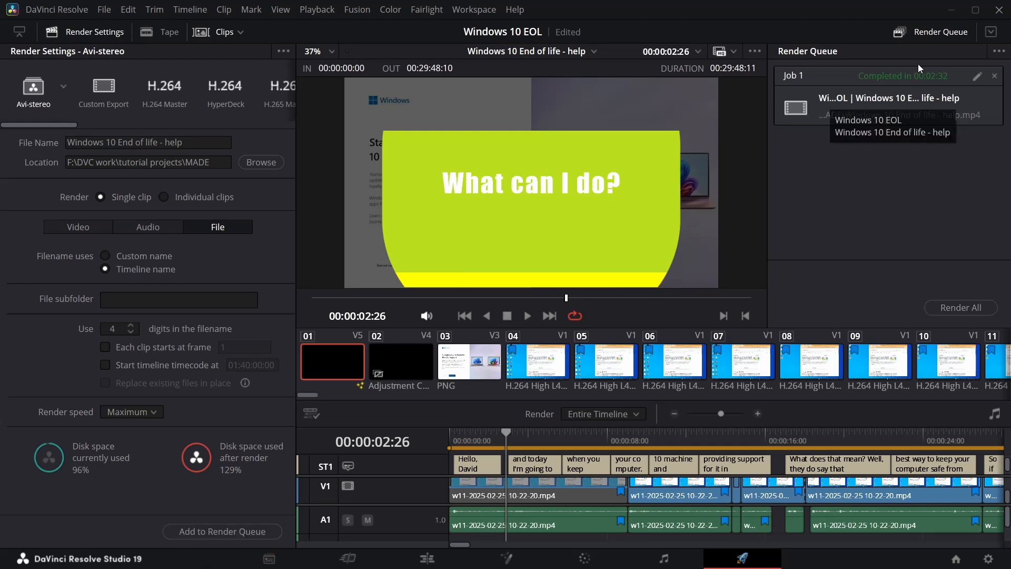
Step: Add the Windows 10 End of life timeline to the render queue as a 1920 x 1080 HD AVI with Grass Valley HQX
left_click(940, 106)
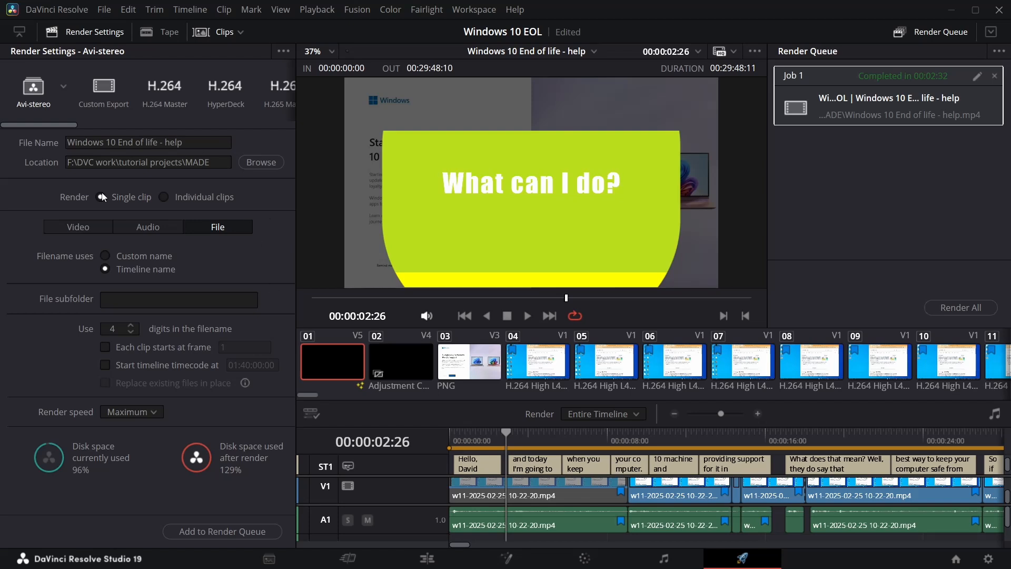
left_click(74, 227)
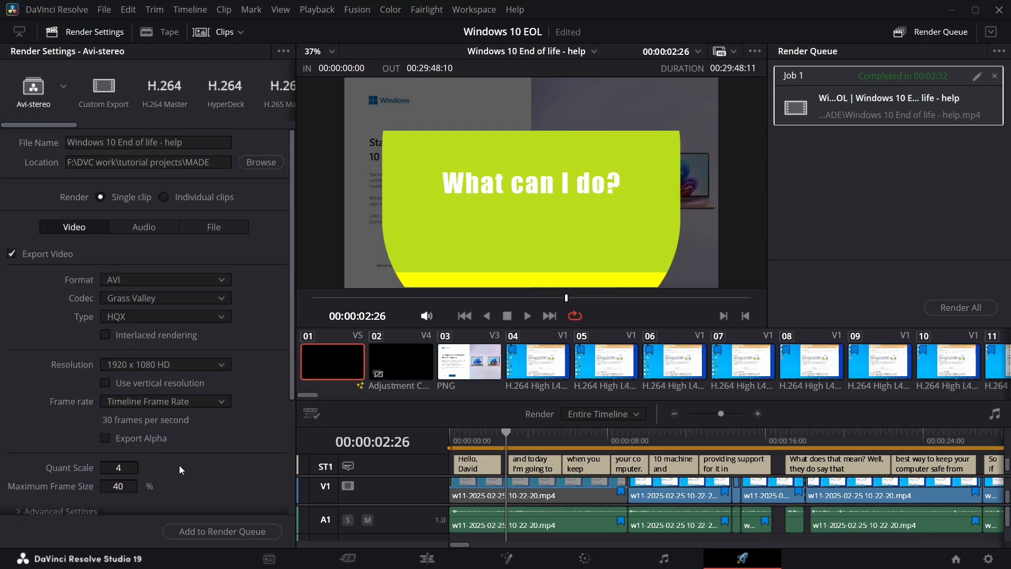
left_click(228, 533)
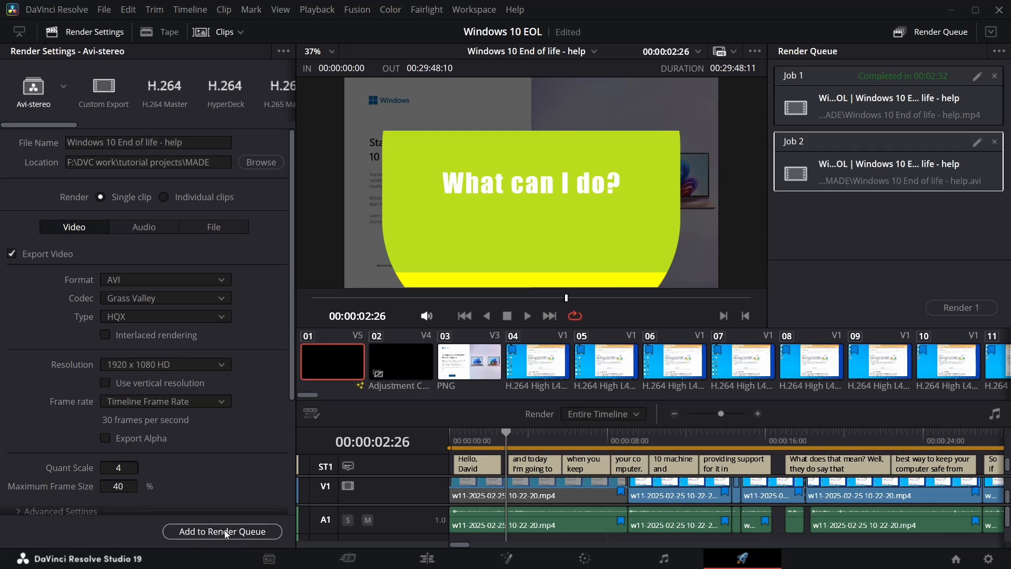
left_click(227, 533)
left_click(995, 204)
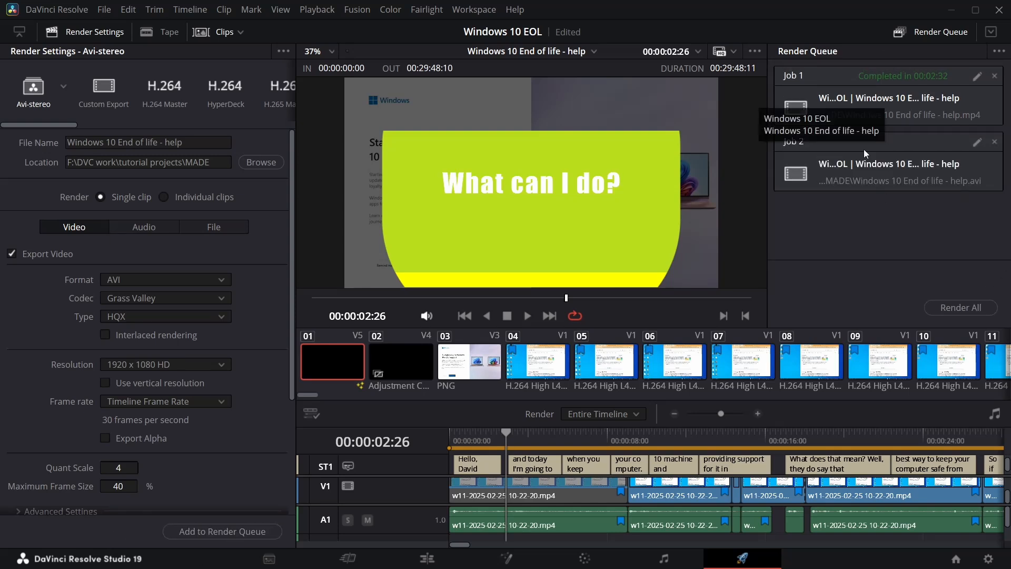
Step: Try selecting Job 2 alone and both queued jobs, extend the Render Queue to full height, and clear the selection
left_click(879, 162)
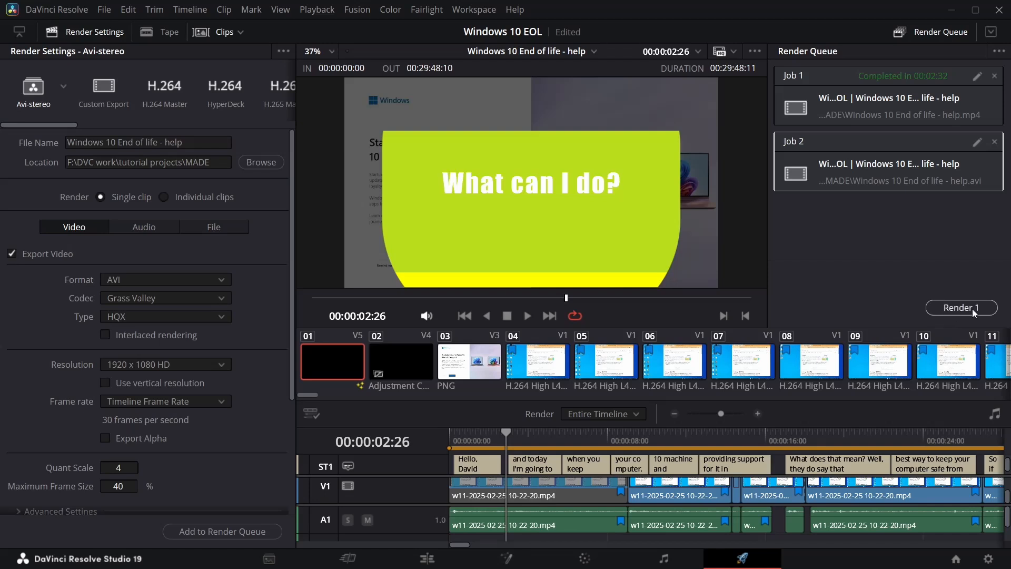
left_click(860, 238)
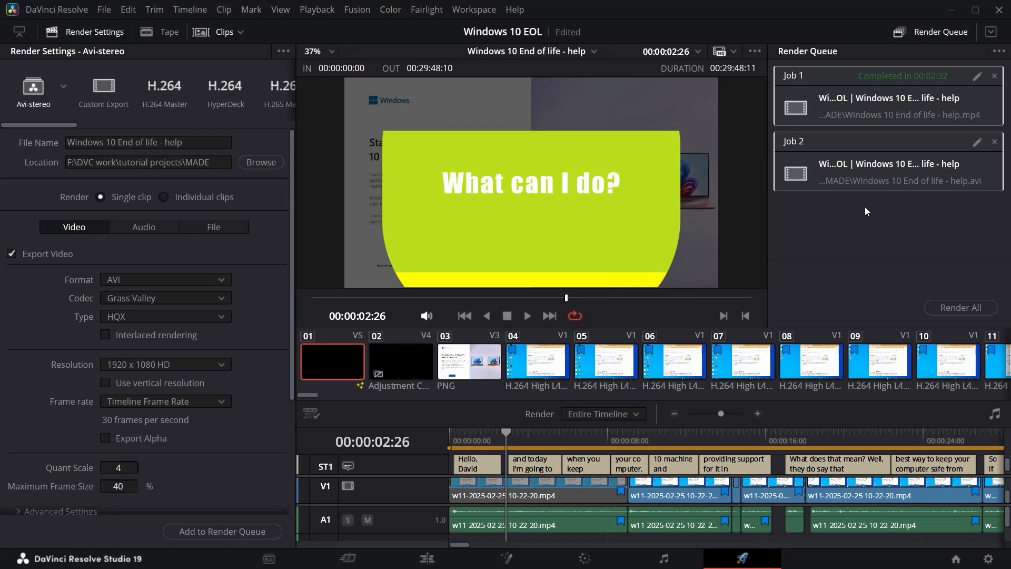
left_click(991, 31)
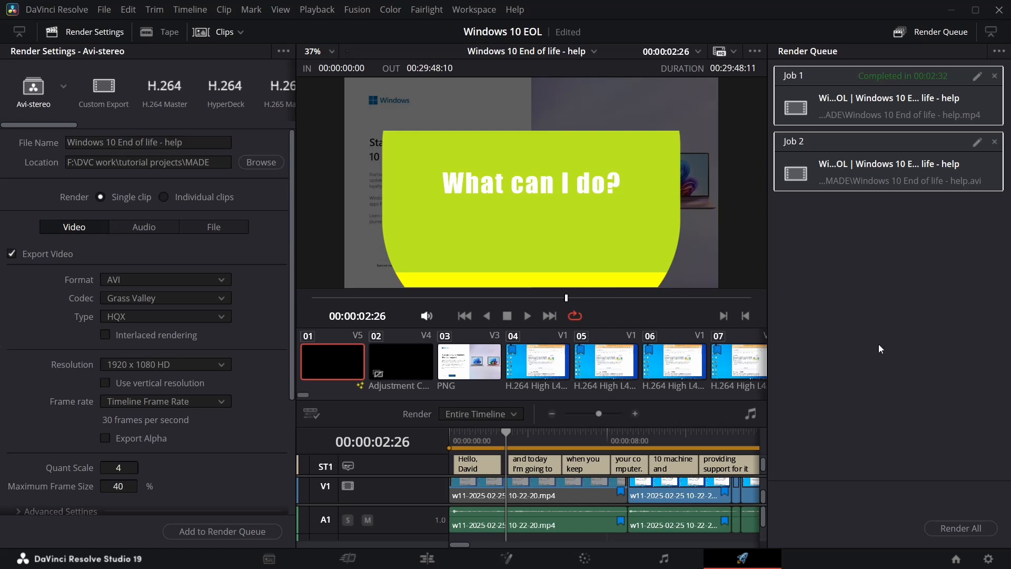
left_click(913, 369)
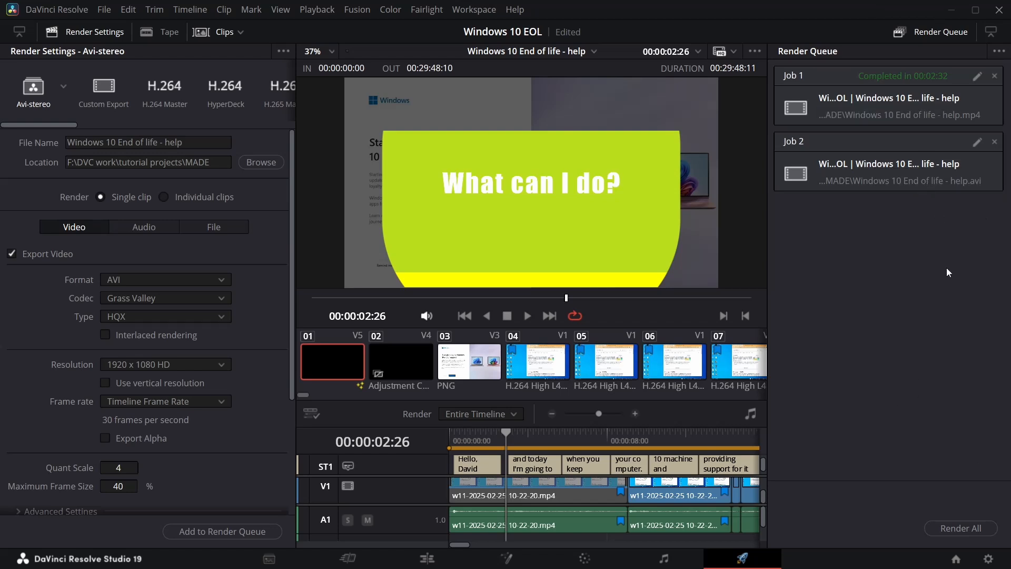
left_click_drag(946, 267, 914, 273)
Step: Show the render jobs of all projects in the Render Queue and look through the list
left_click(998, 53)
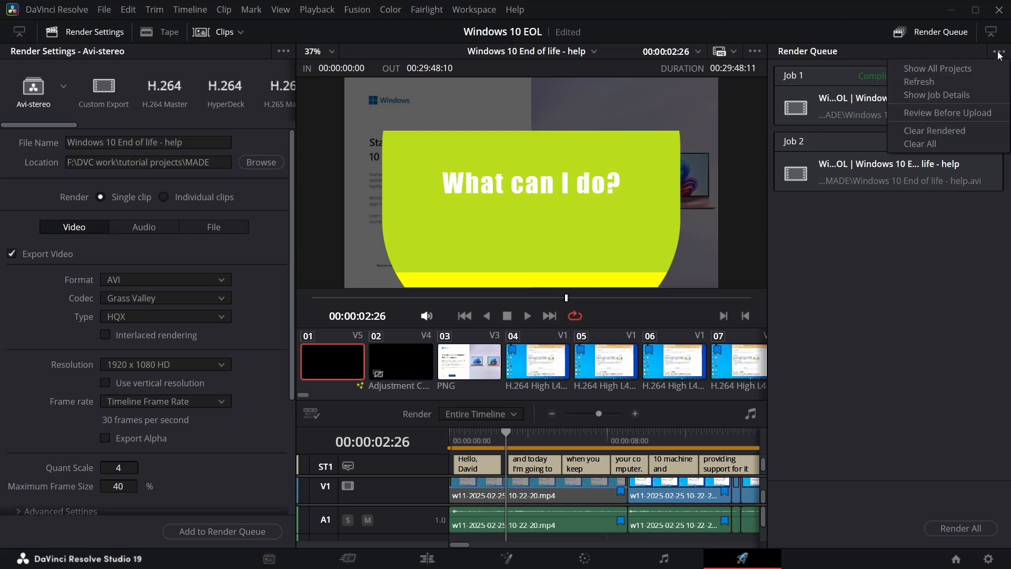
left_click(942, 68)
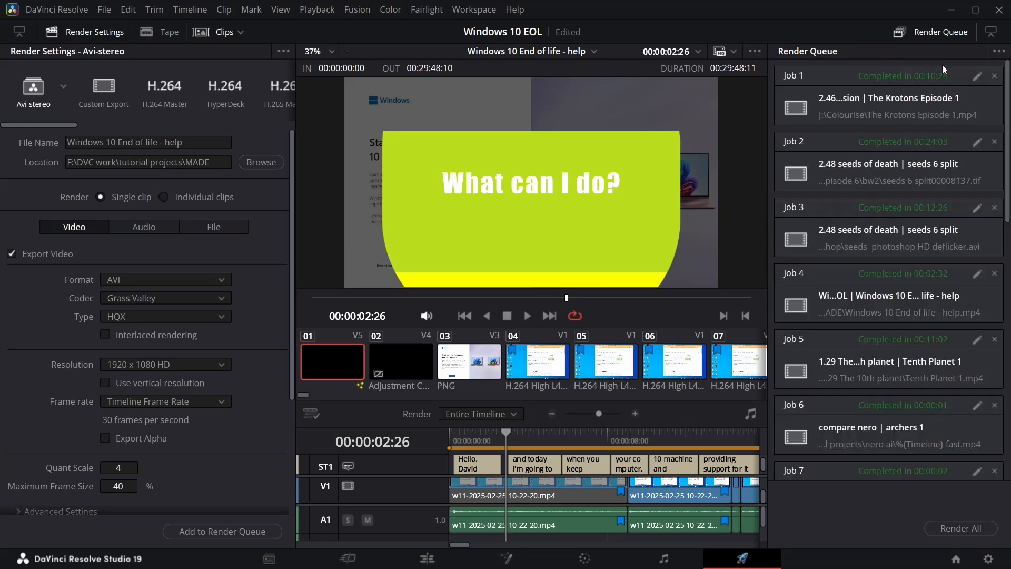
scroll(921, 189, "down", 7)
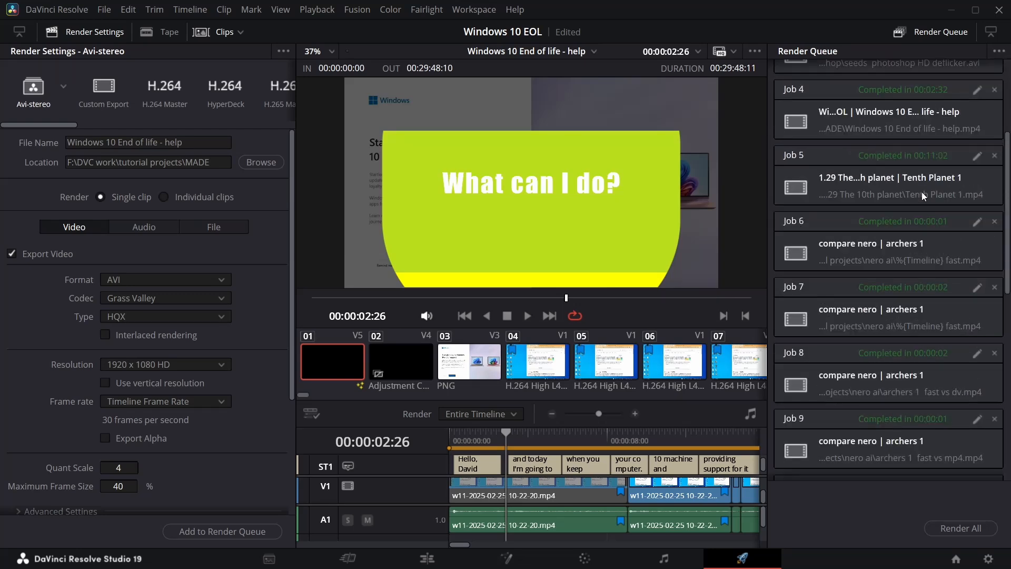
scroll(917, 185, "down", 3)
scroll(917, 185, "up", 8)
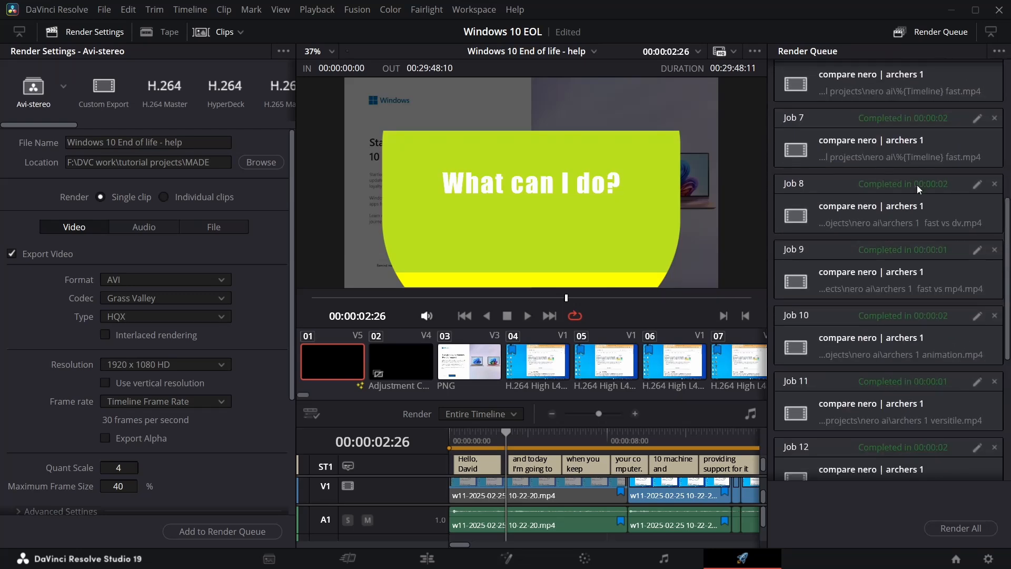
scroll(916, 185, "up", 2)
scroll(914, 184, "down", 9)
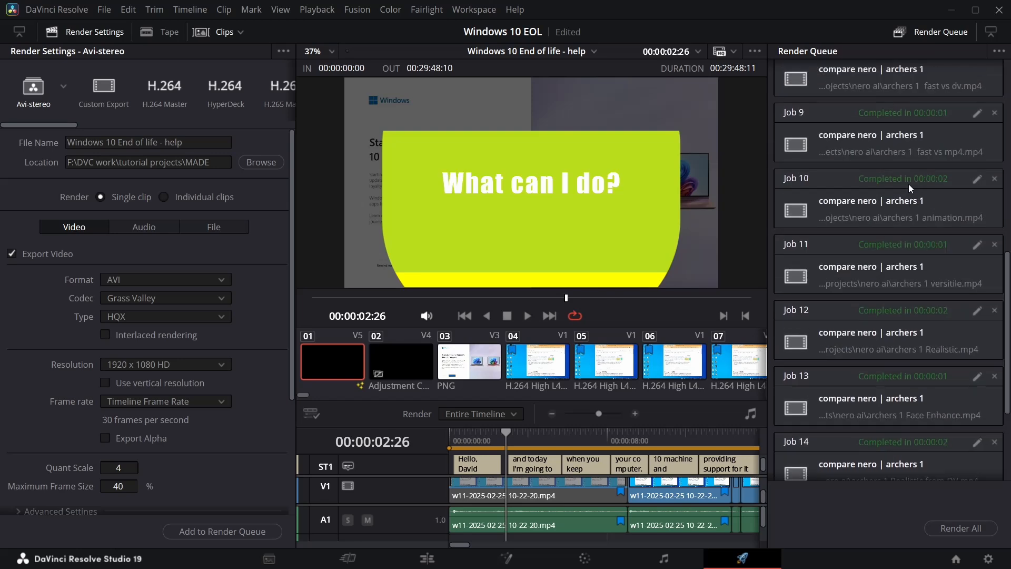
Step: Limit the Render Queue to the current project's jobs and try to clear the rendered ones
scroll(908, 185, "up", 9)
scroll(903, 181, "down", 10)
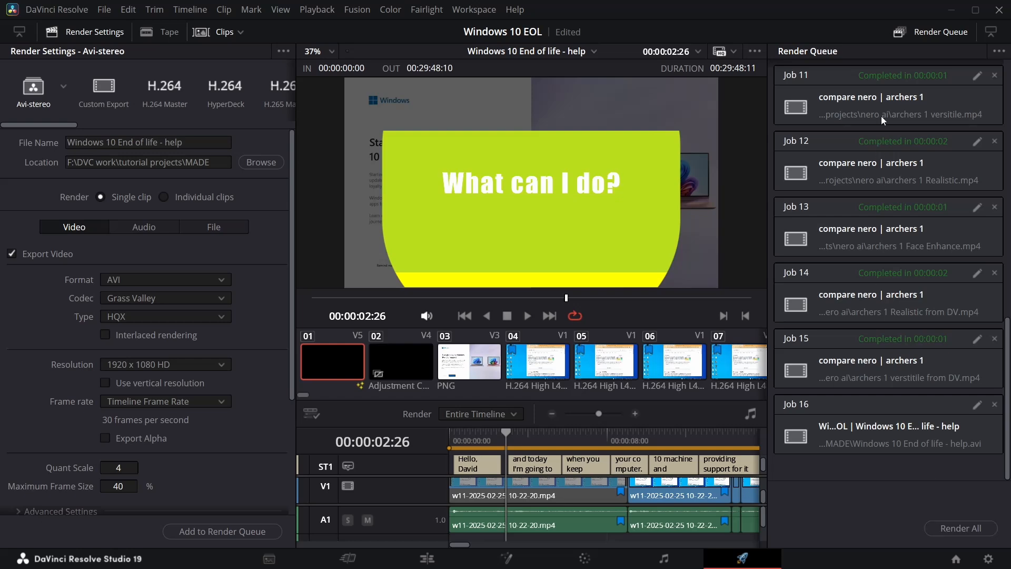
scroll(910, 223, "up", 8)
scroll(911, 222, "up", 2)
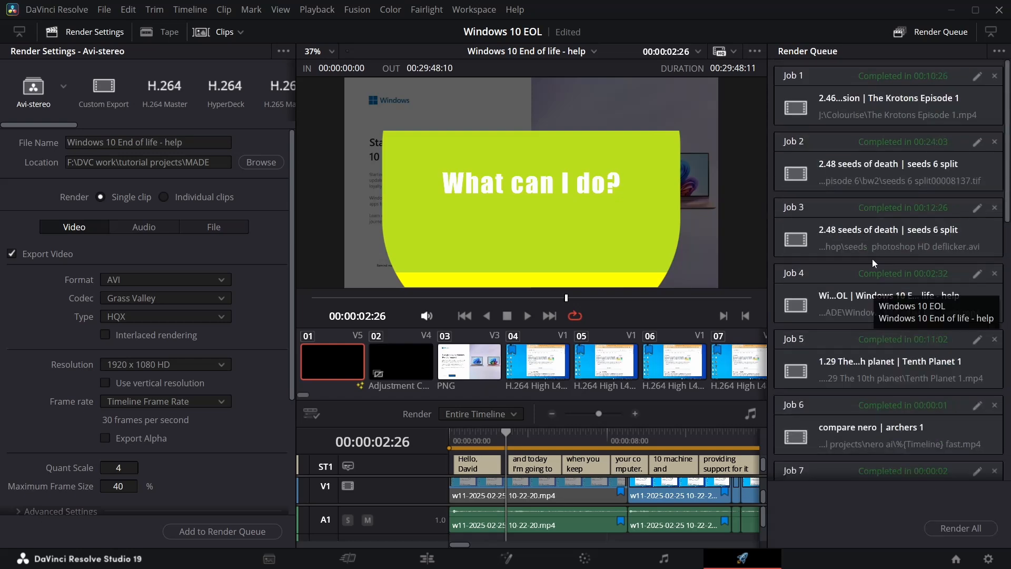
left_click(998, 52)
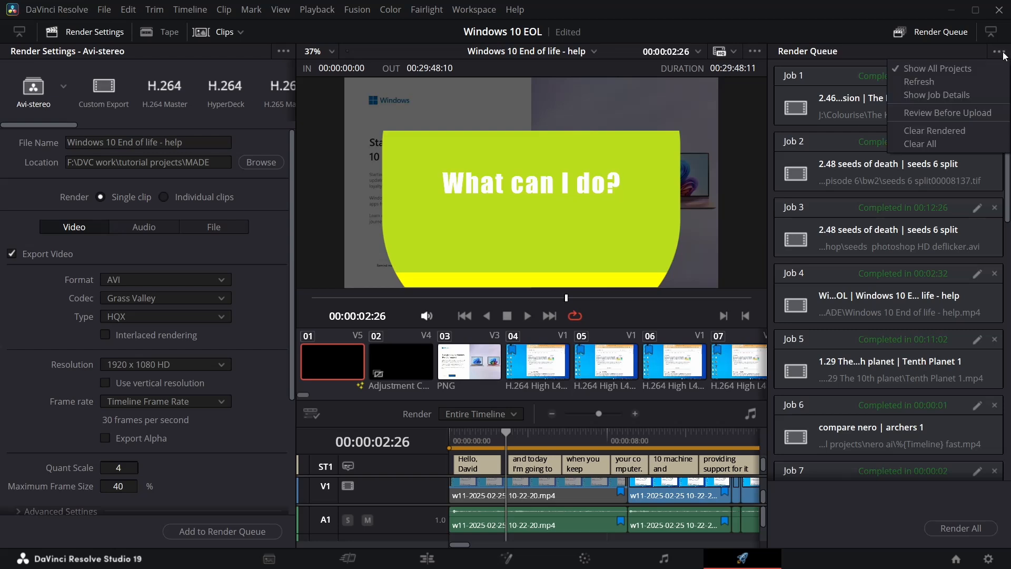
left_click(937, 68)
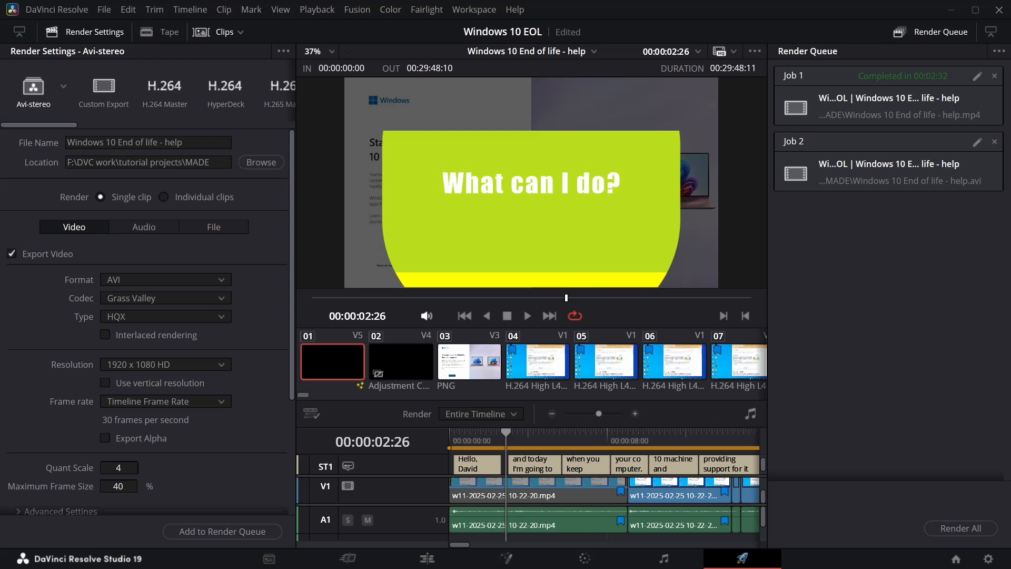
left_click(998, 51)
left_click(941, 129)
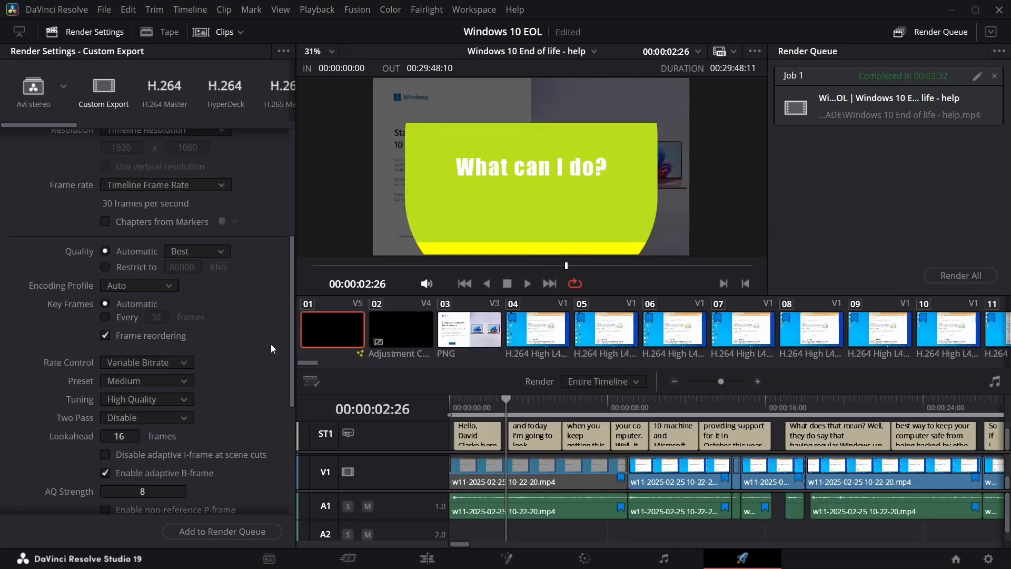
Step: Set the Custom Export to render individual clips and show its file naming settings
scroll(240, 325, "up", 5)
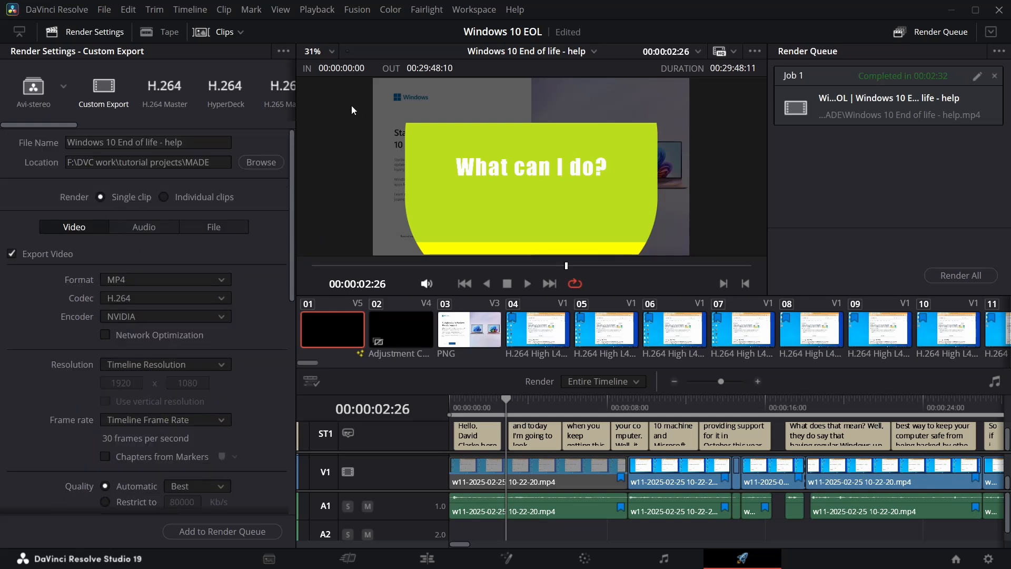
scroll(200, 465, "down", 4)
scroll(200, 465, "down", 6)
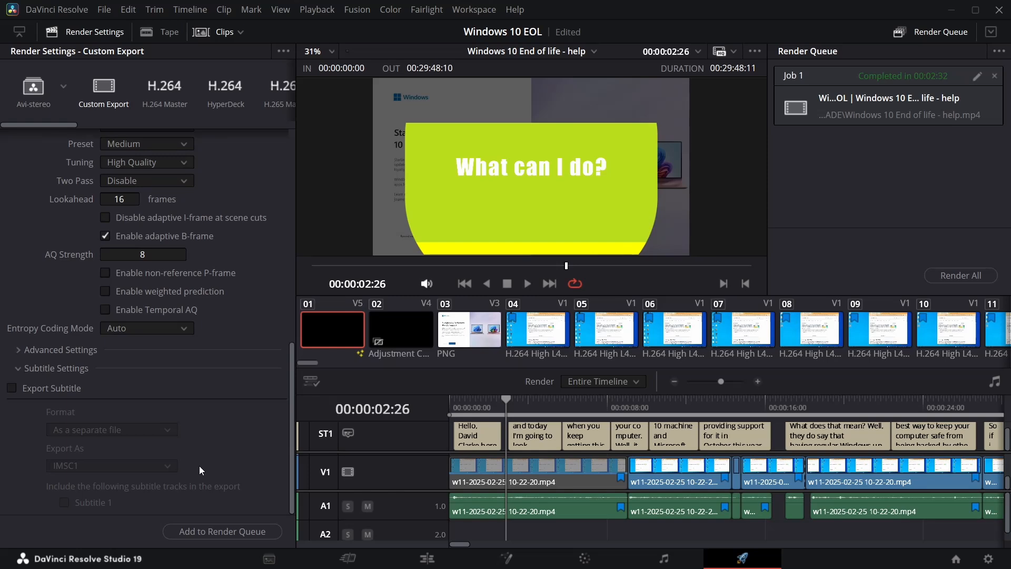
scroll(223, 340, "up", 8)
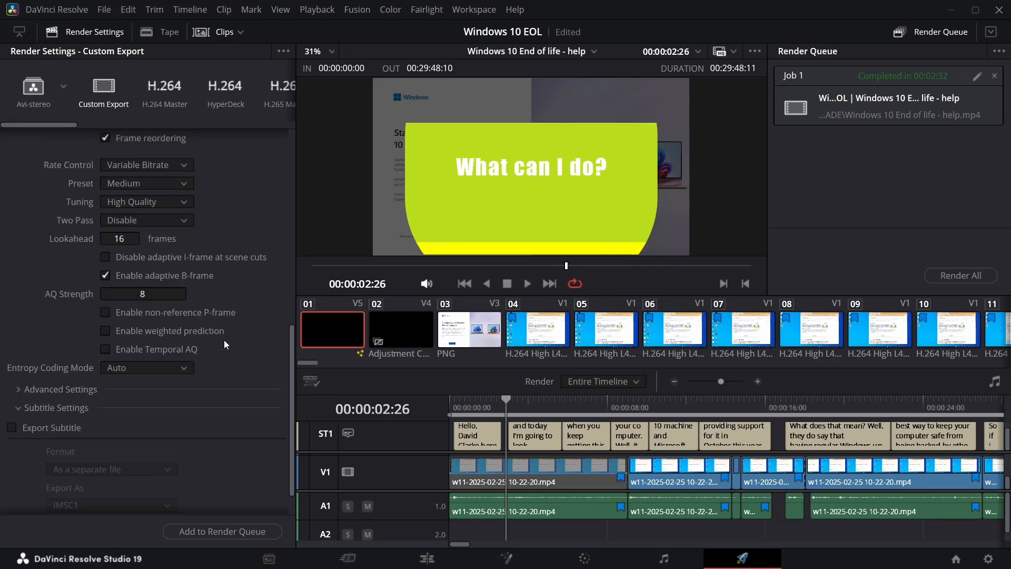
scroll(224, 340, "up", 4)
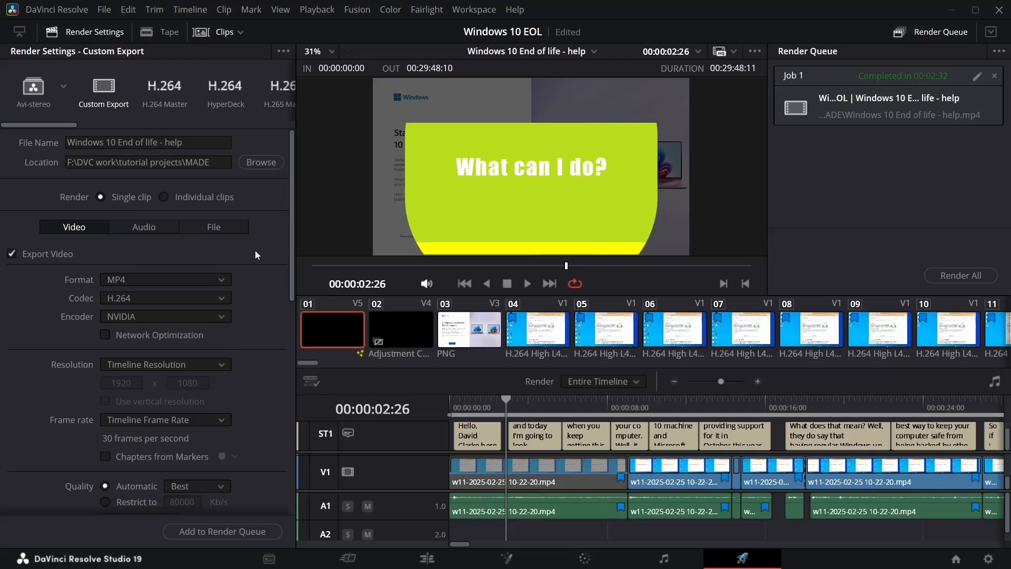
left_click(164, 197)
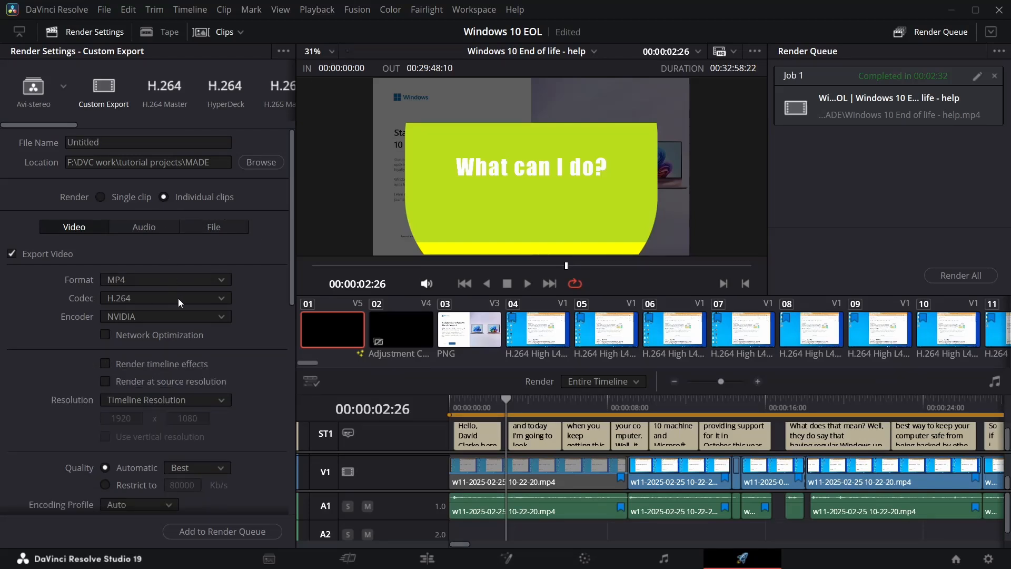
left_click(221, 232)
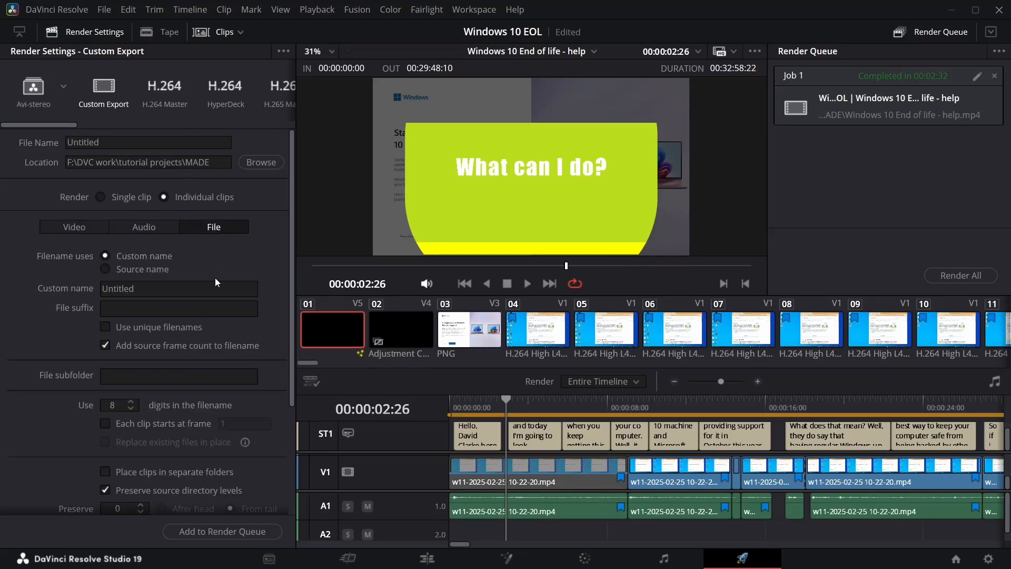